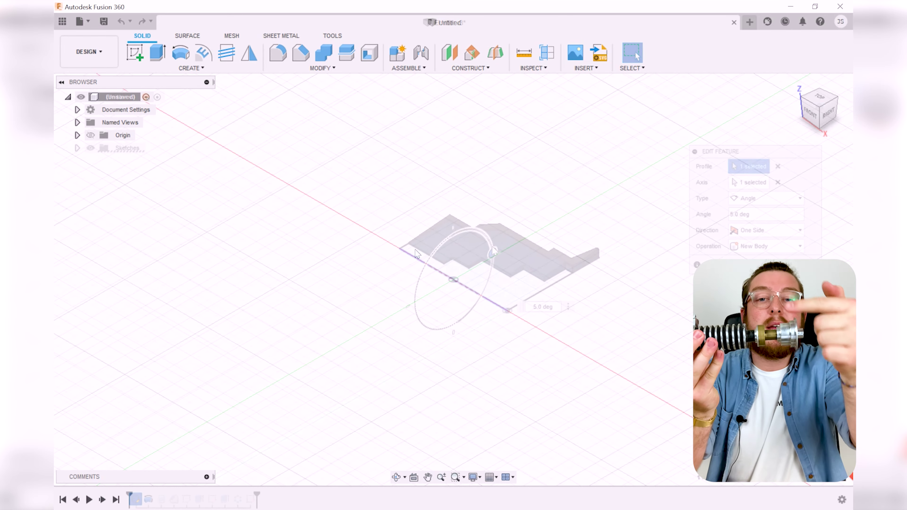
pyautogui.moveTo(414, 321); pyautogui.dragTo(504, 323)
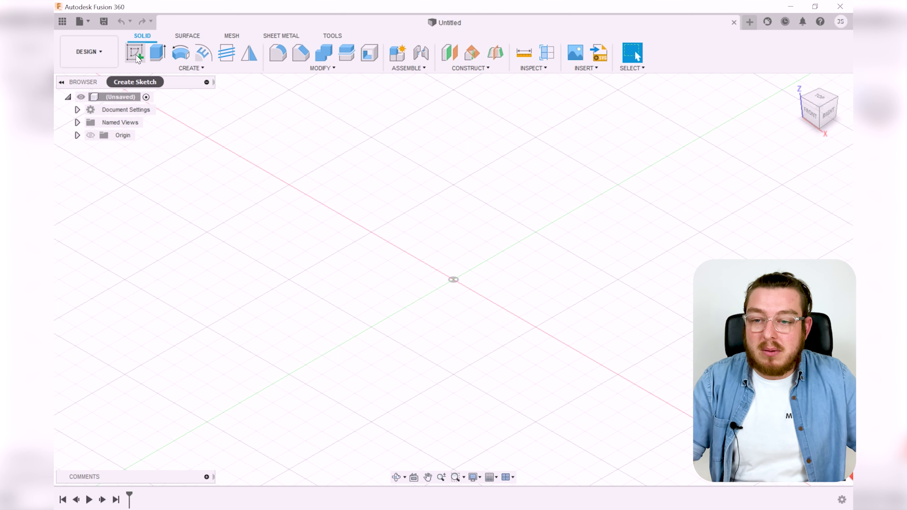
# Create a new sketch on the front (XZ) plane
pyautogui.click(135, 54)
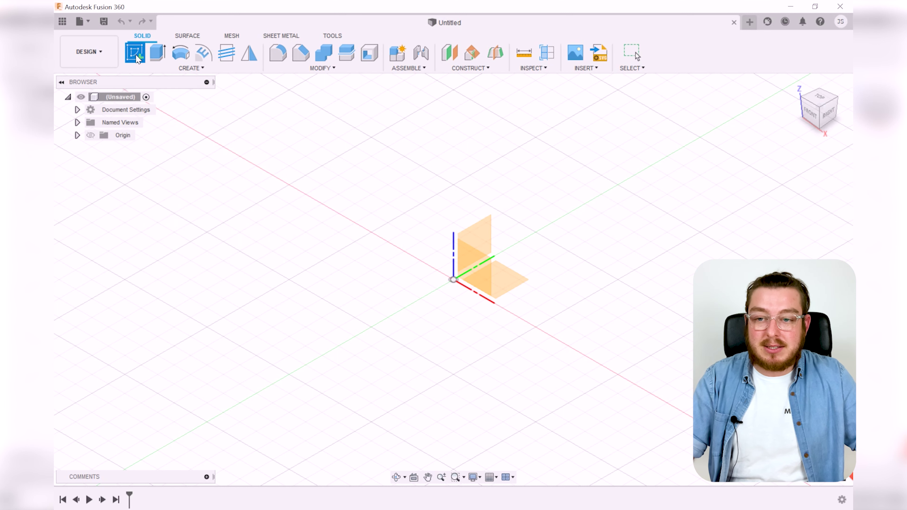
pyautogui.click(484, 274)
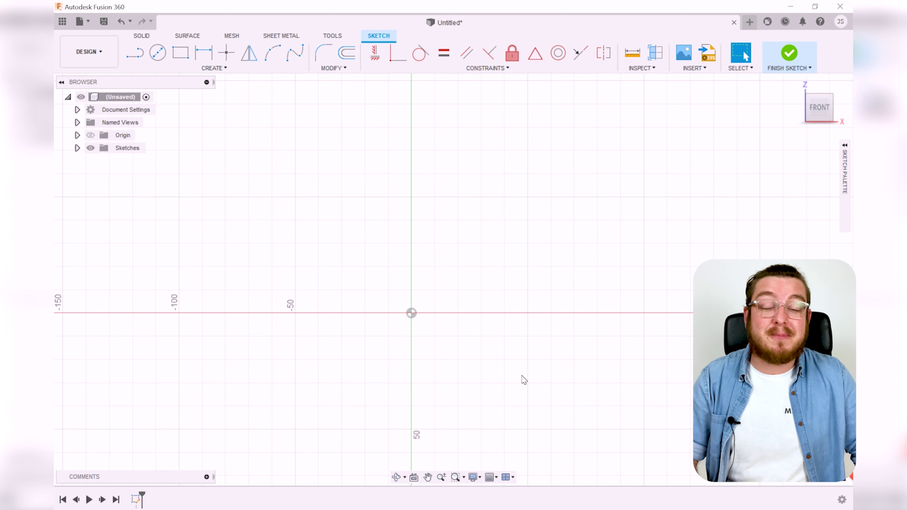
pyautogui.moveTo(503, 316); pyautogui.dragTo(563, 306, button='middle')
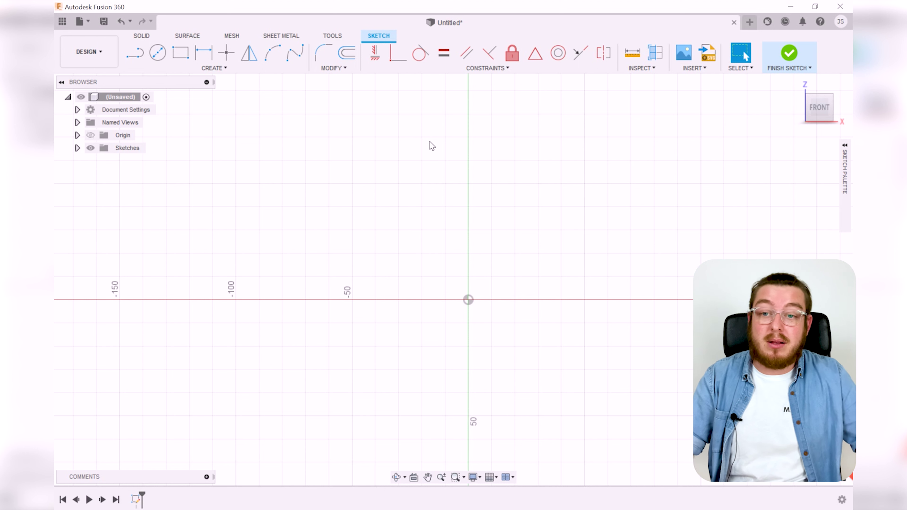
# Sketch a closed stepped line profile from the origin, about 65 mm high and 80 mm wide towards negative X, with two sloped edges
pyautogui.click(134, 54)
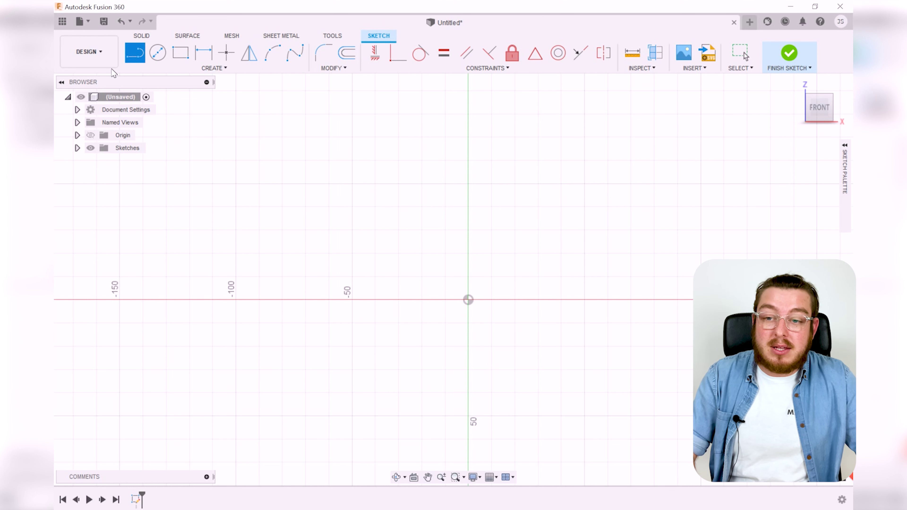
pyautogui.scroll(1, 323, 275)
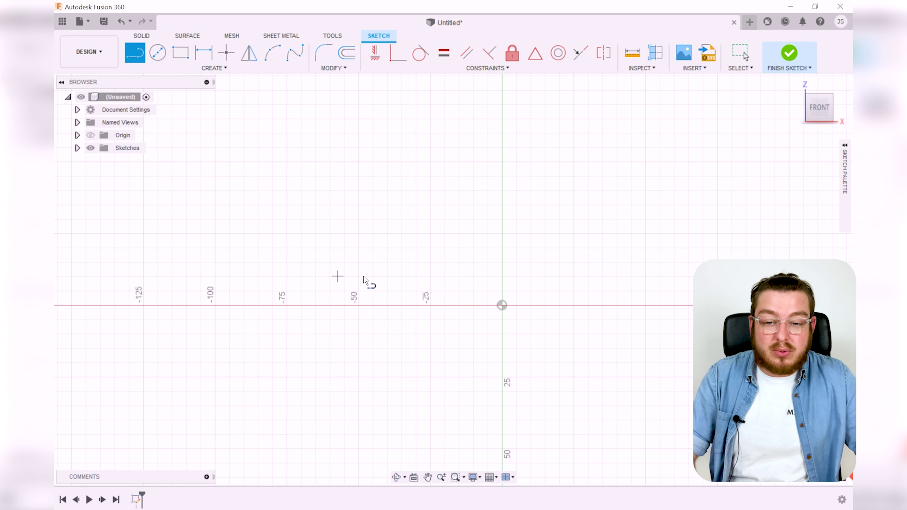
pyautogui.click(502, 305)
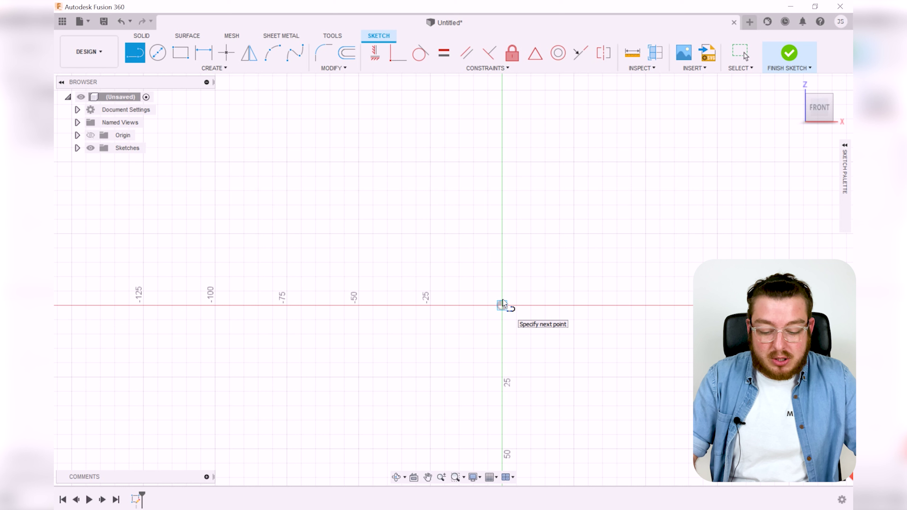
pyautogui.click(502, 119)
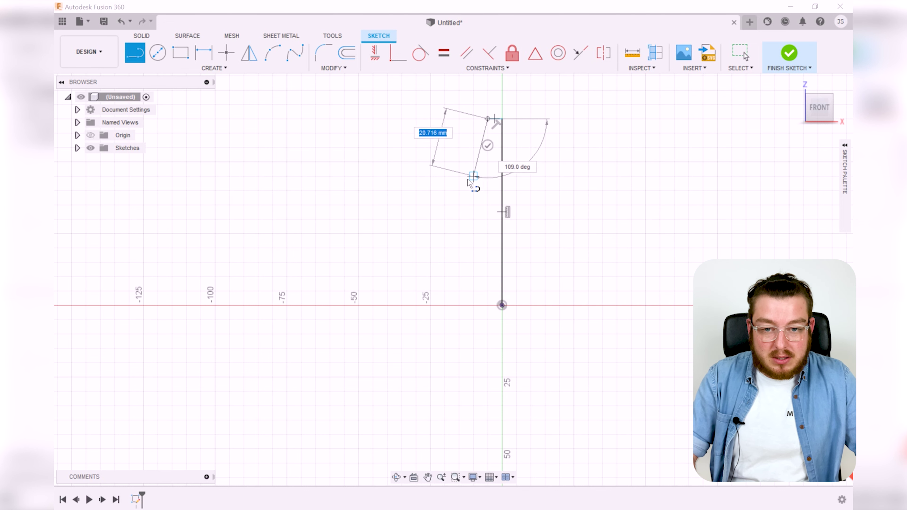
pyautogui.click(467, 179)
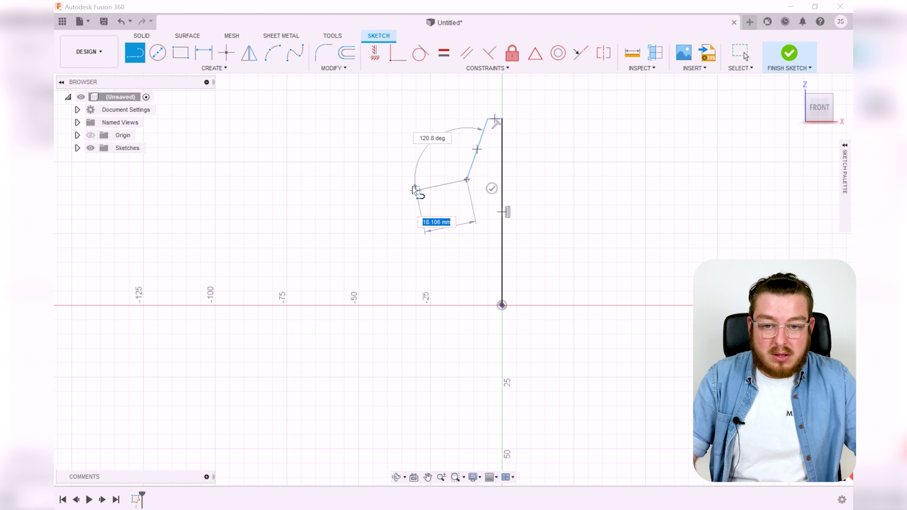
pyautogui.click(397, 179)
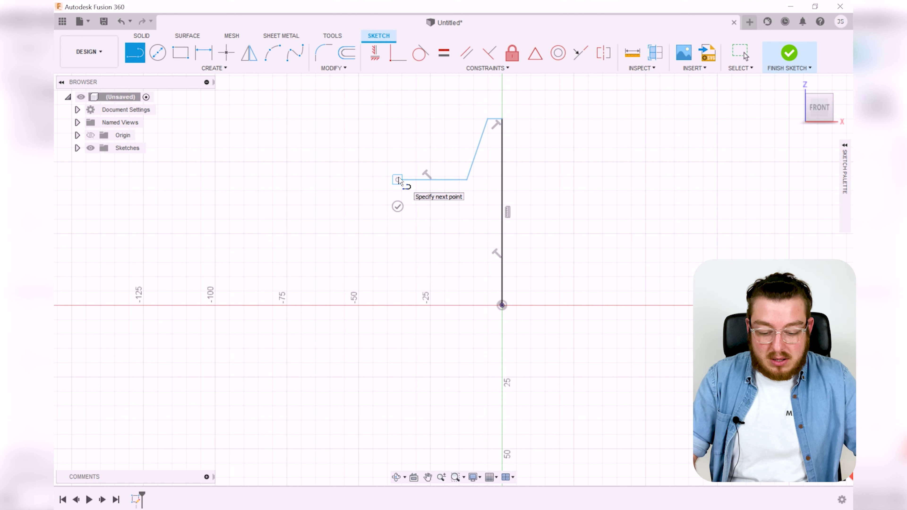
pyautogui.click(398, 219)
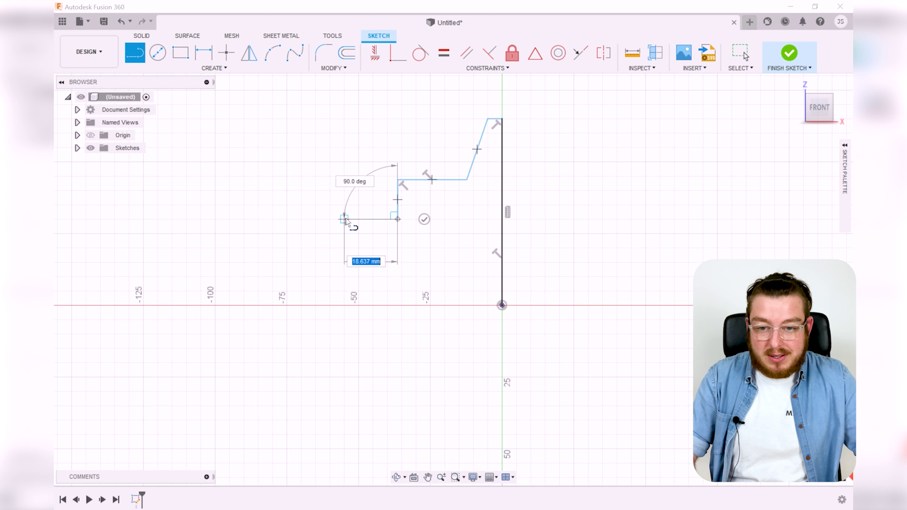
pyautogui.click(344, 219)
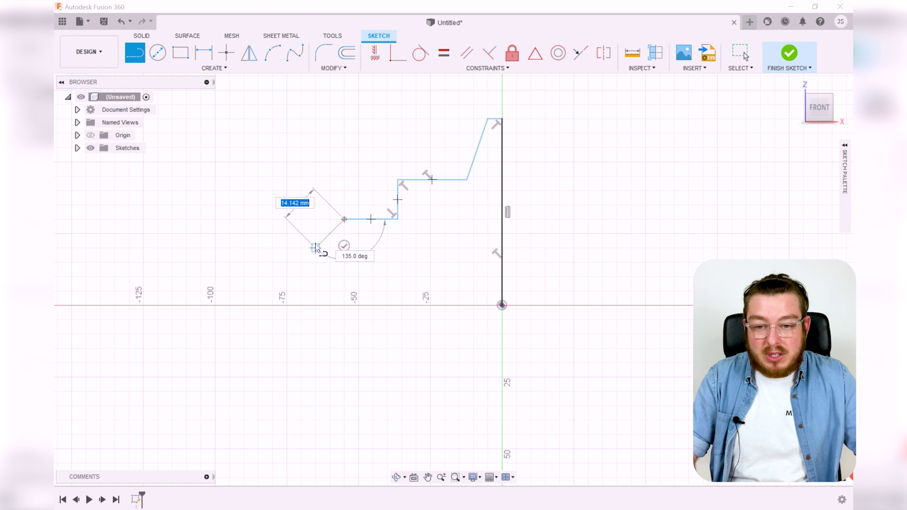
pyautogui.click(315, 247)
pyautogui.click(315, 262)
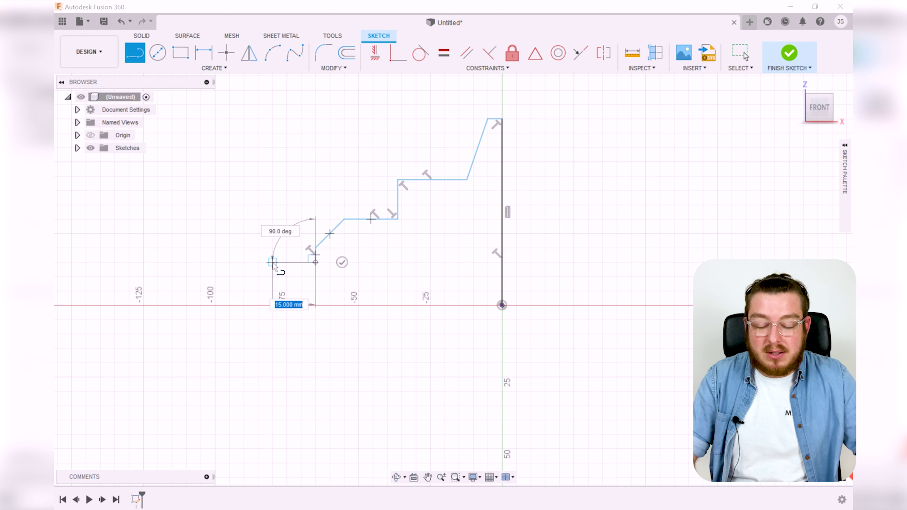
pyautogui.click(274, 263)
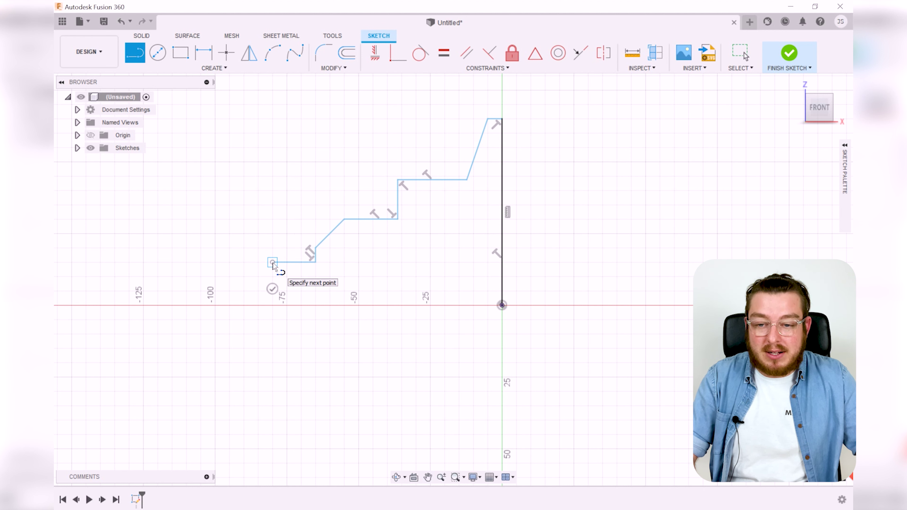
pyautogui.click(273, 305)
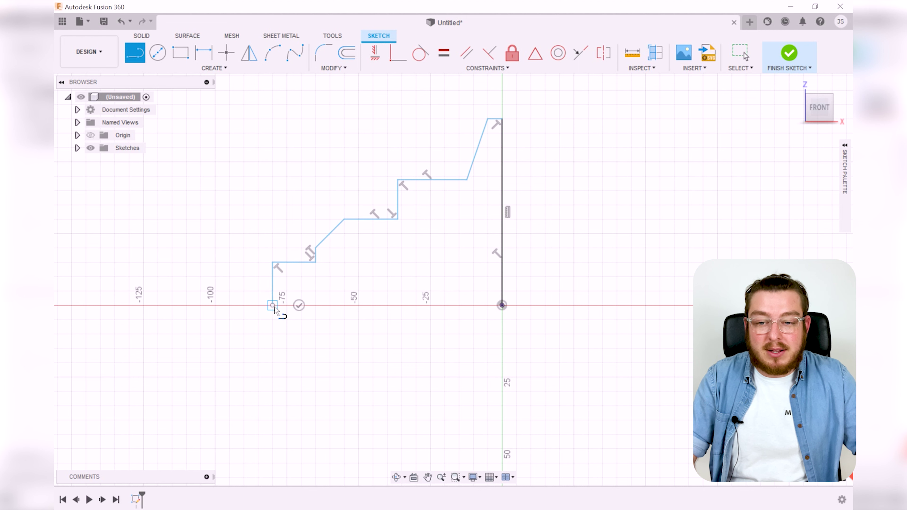
pyautogui.click(502, 305)
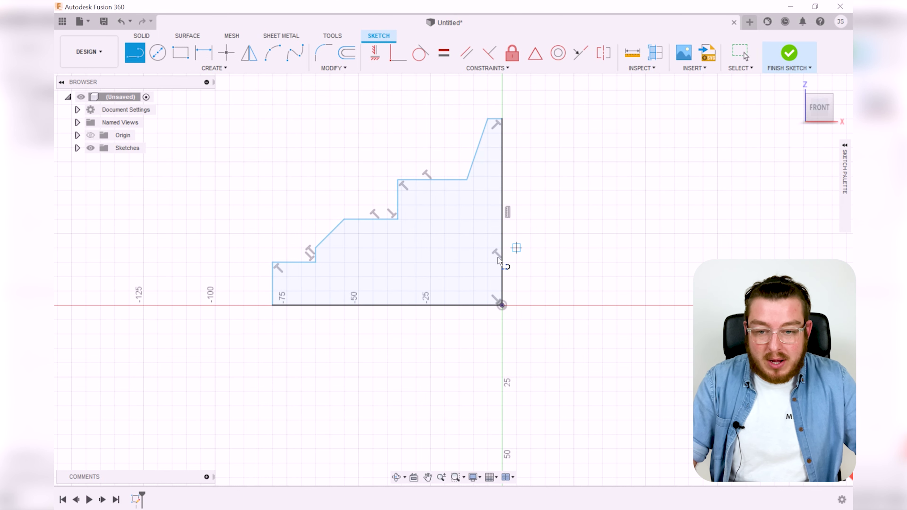
# Sketch an inner staircase line with five treads, rising from about 5 mm up the short vertical end edge to the tall vertical edge
pyautogui.scroll(3, 296, 292)
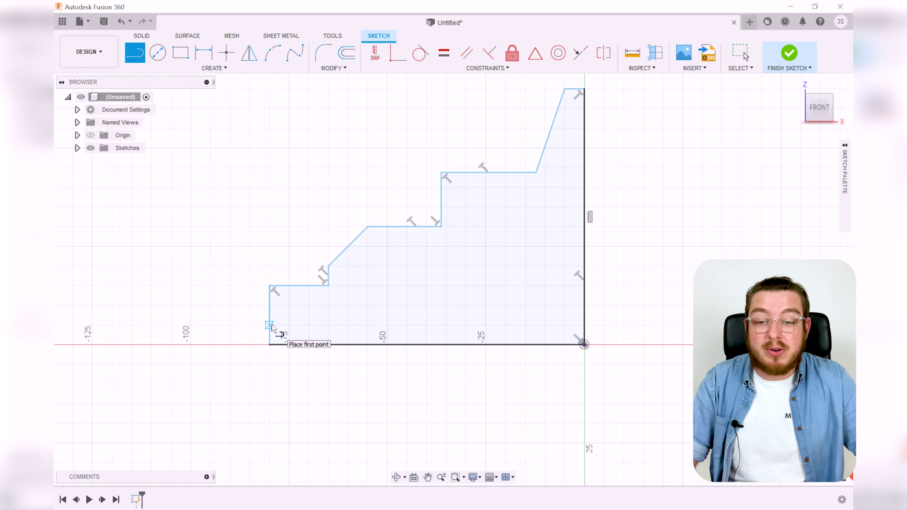
pyautogui.click(269, 325)
pyautogui.click(342, 324)
pyautogui.click(342, 306)
pyautogui.click(404, 306)
pyautogui.click(404, 294)
pyautogui.click(457, 294)
pyautogui.click(457, 277)
pyautogui.click(505, 277)
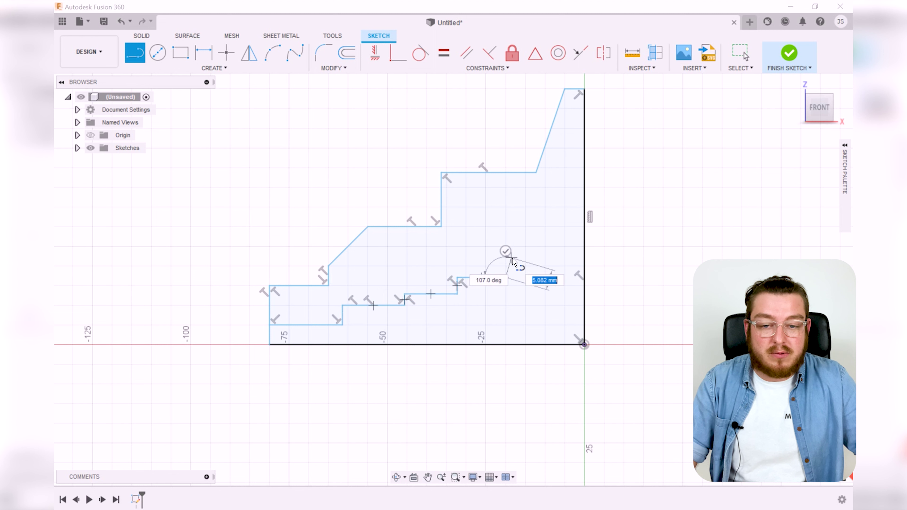
pyautogui.click(505, 258)
pyautogui.doubleClick(584, 259)
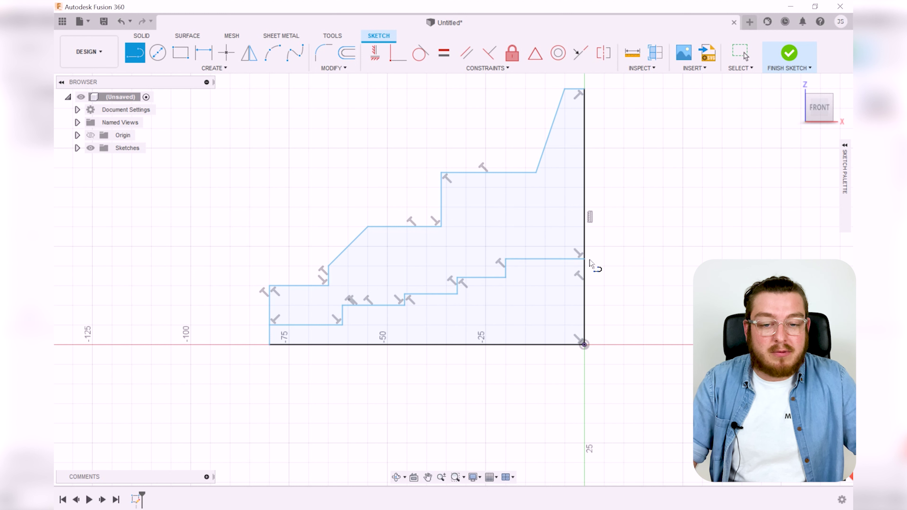
pyautogui.press('Escape')
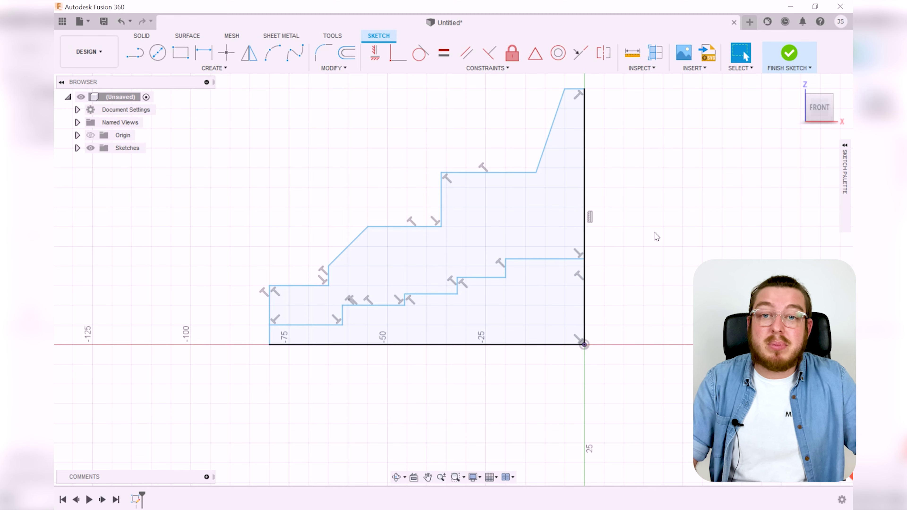
# Change the document's active units to inches
pyautogui.moveTo(627, 270)
pyautogui.mouseDown(button='middle')
pyautogui.moveTo(652, 343)
pyautogui.moveTo(682, 257)
pyautogui.mouseUp(button='middle')
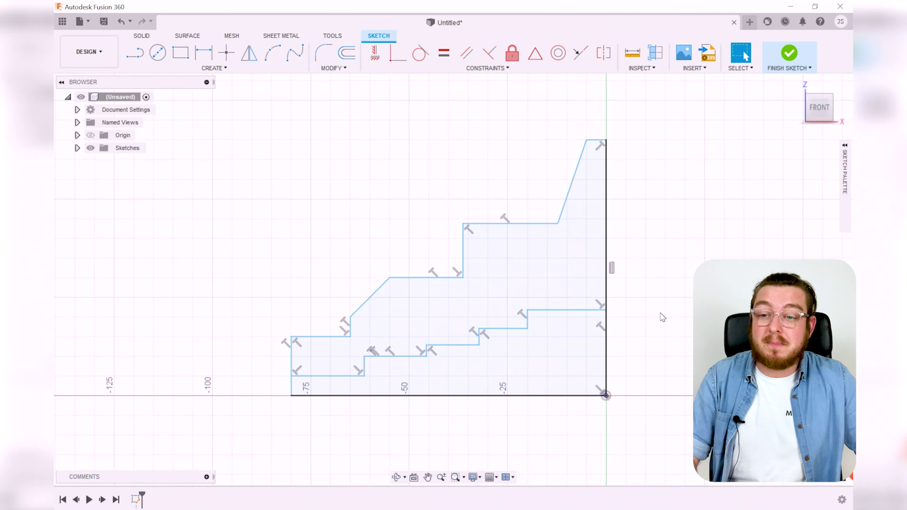
pyautogui.click(77, 110)
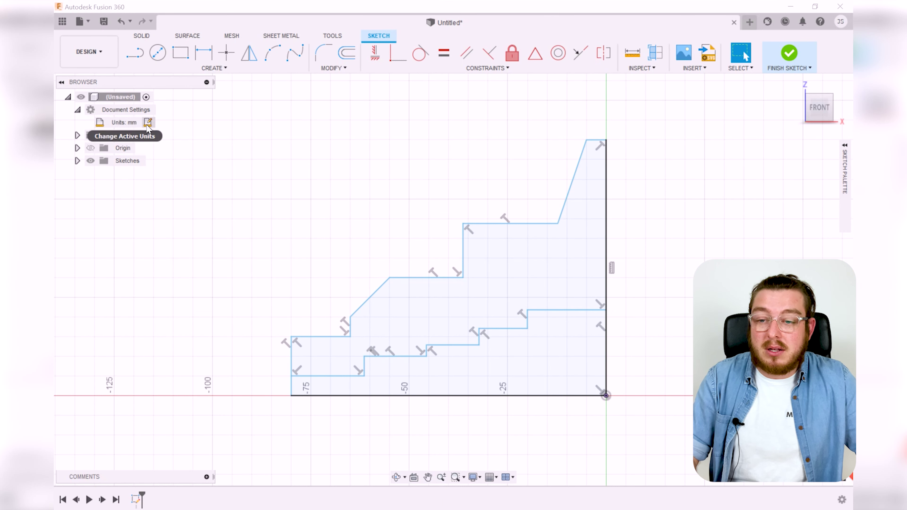
pyautogui.click(148, 123)
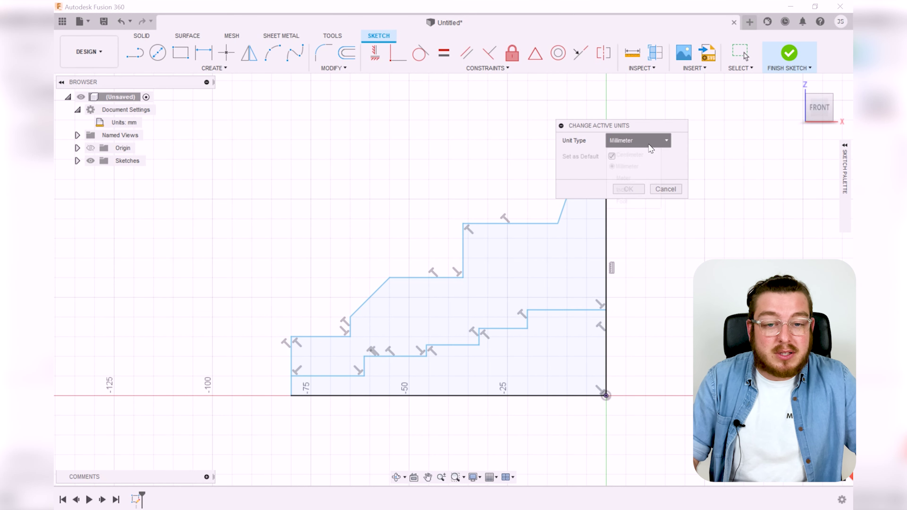
pyautogui.click(639, 141)
pyautogui.click(627, 191)
pyautogui.click(629, 189)
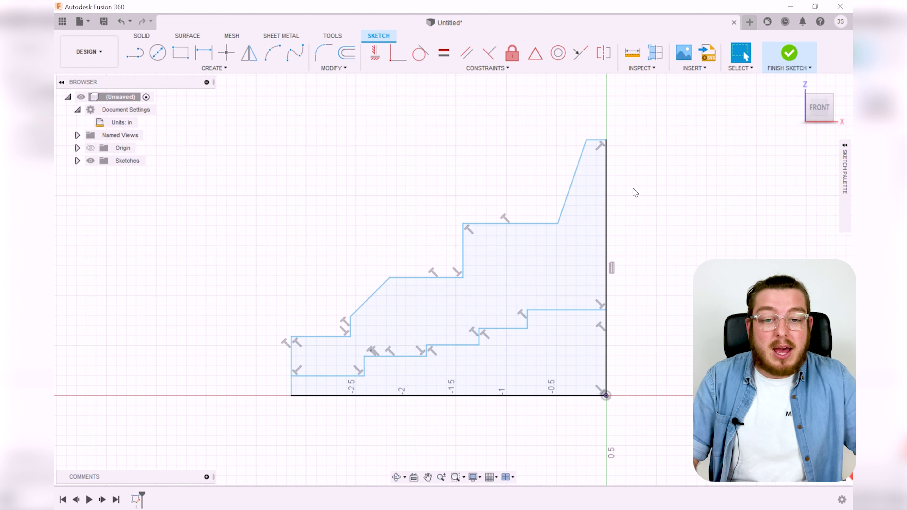
pyautogui.click(559, 265)
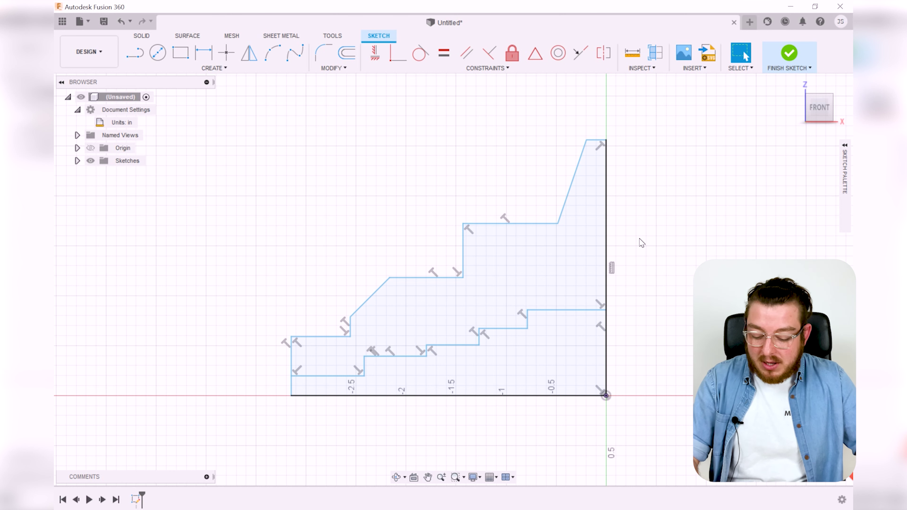
# Dimension the profile's short top edge to 0.02 in and place the dimension label beyond the tall vertical edge
pyautogui.press('d')
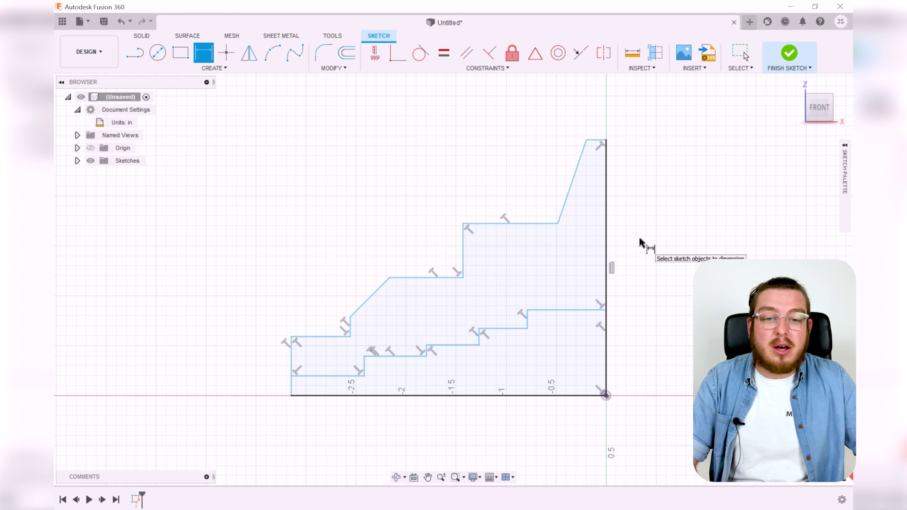
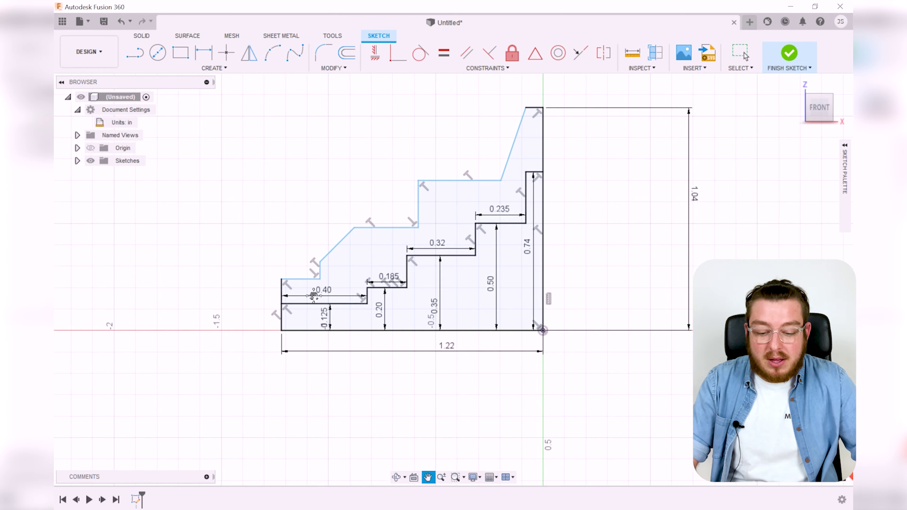
pyautogui.moveTo(472, 146); pyautogui.dragTo(480, 147, button='middle')
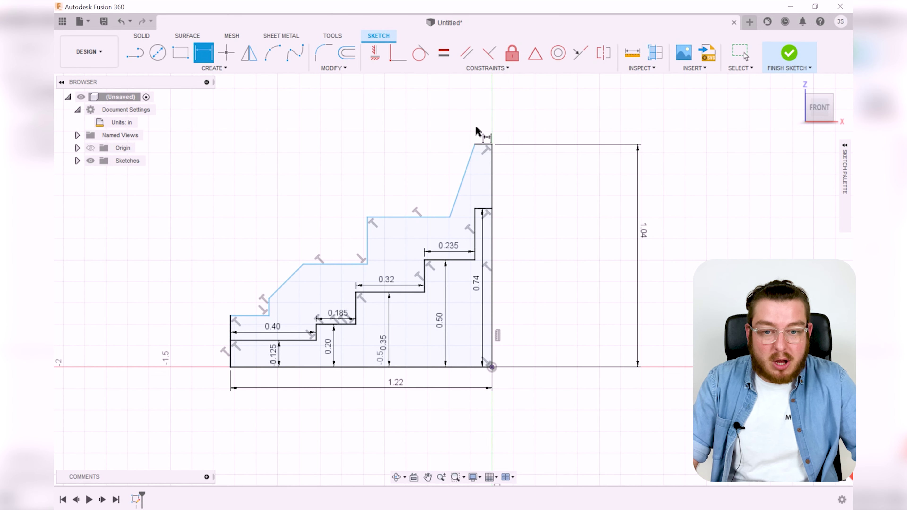
pyautogui.scroll(2, 483, 147)
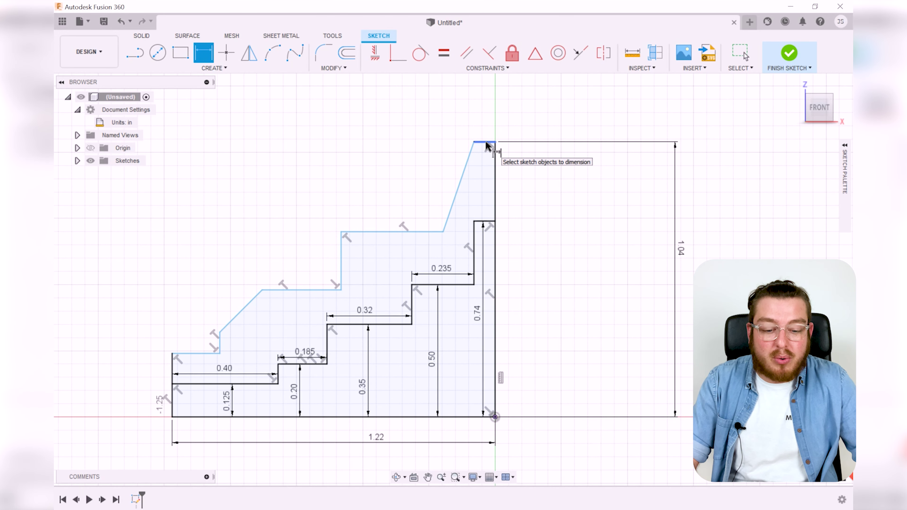
pyautogui.click(487, 143)
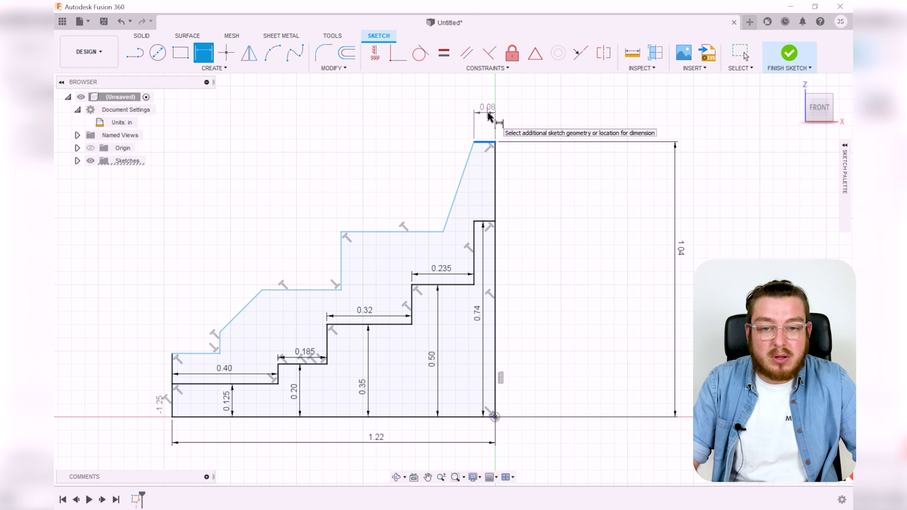
pyautogui.click(488, 117)
pyautogui.press('Return')
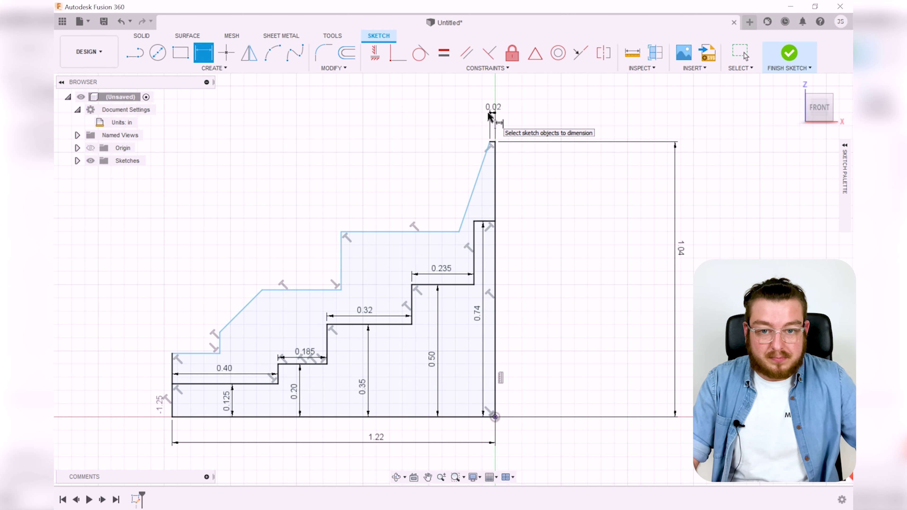
pyautogui.scroll(2, 507, 114)
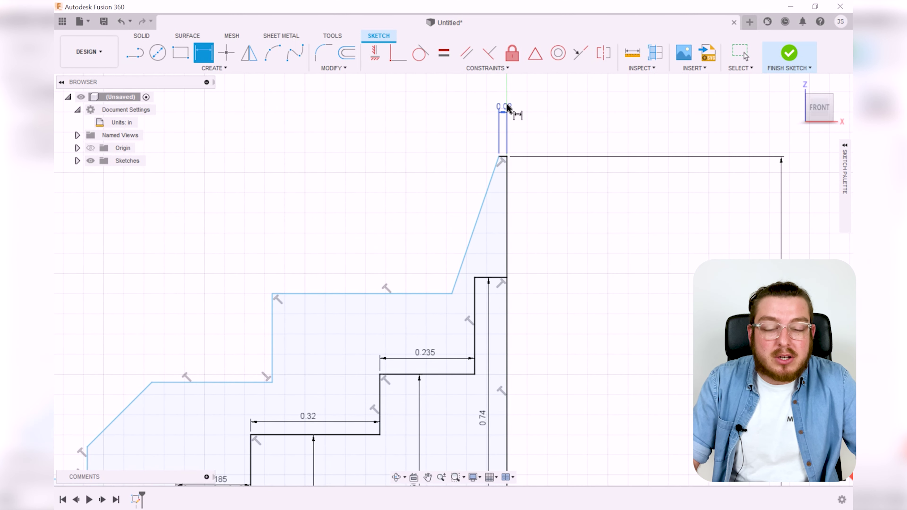
pyautogui.moveTo(515, 110); pyautogui.dragTo(545, 124)
# Dimension the horizontal distance from the upper slope's lower end to the tall vertical edge at 0.08 in, placing the label above the profile
pyautogui.press('d')
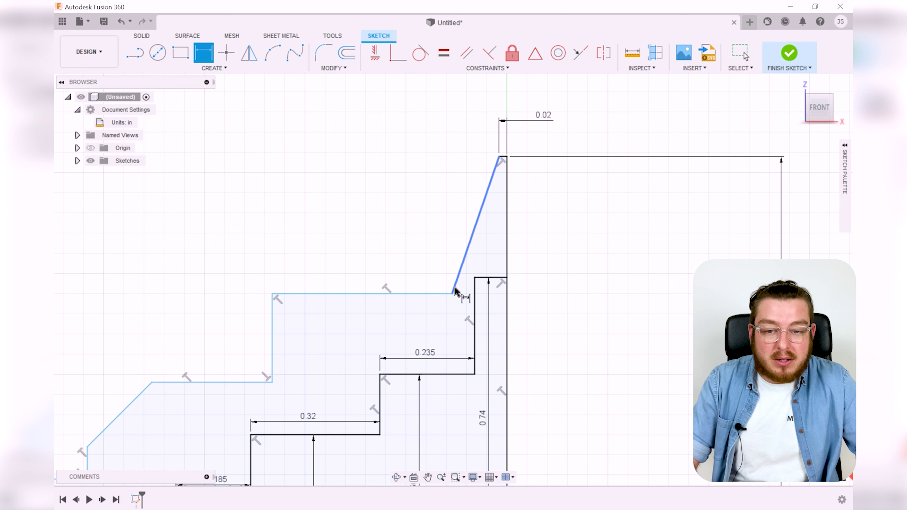
pyautogui.click(452, 295)
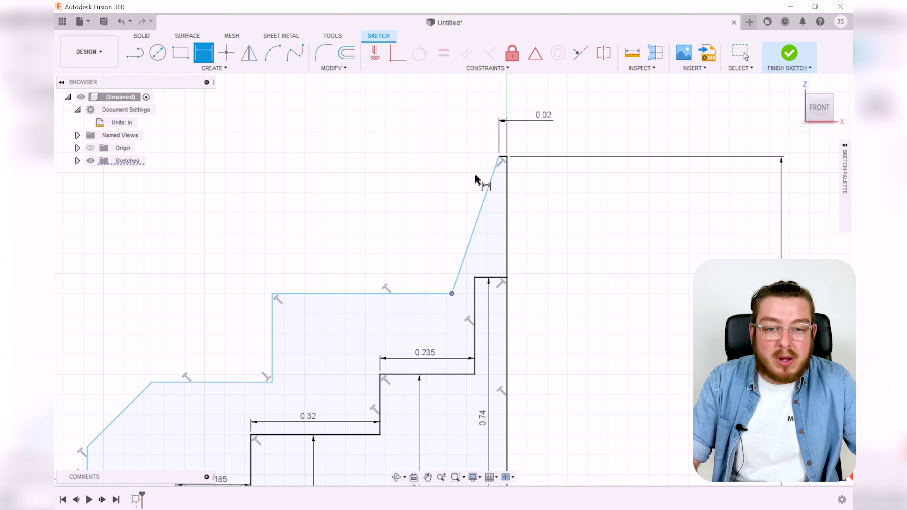
pyautogui.click(507, 157)
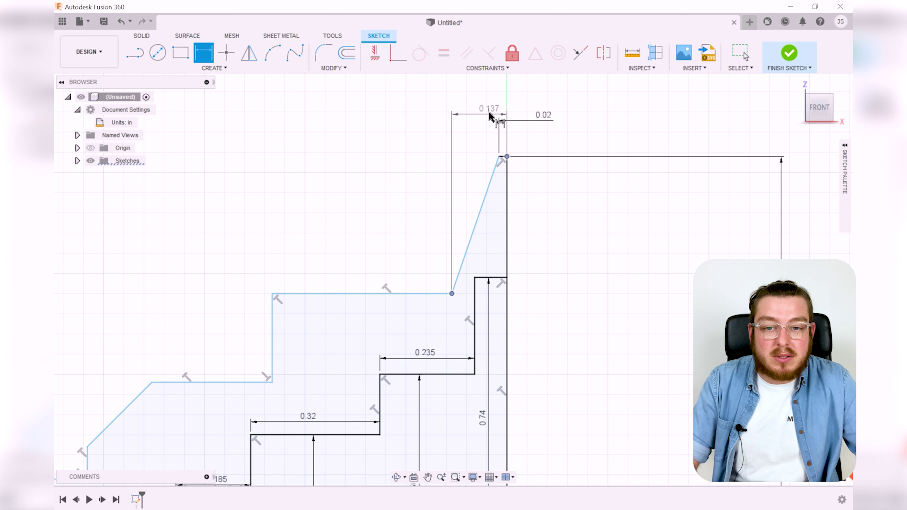
pyautogui.click(488, 101)
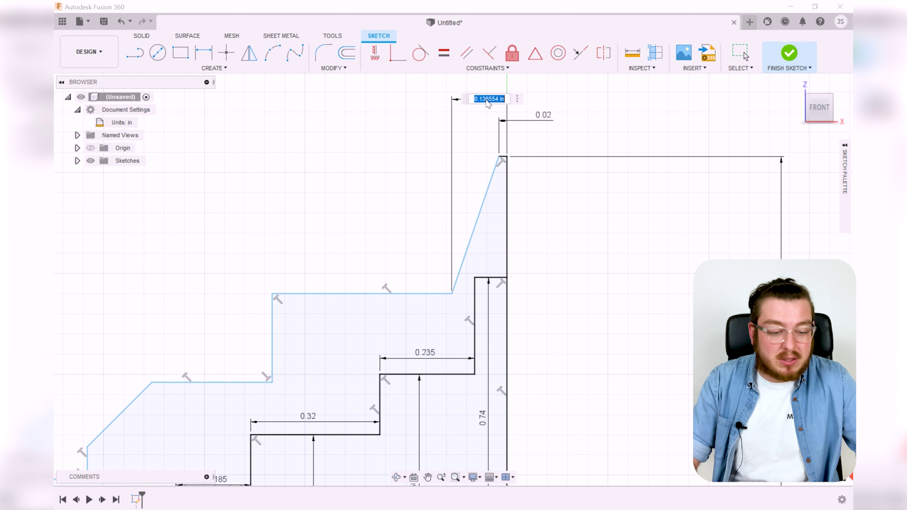
pyautogui.press('Return')
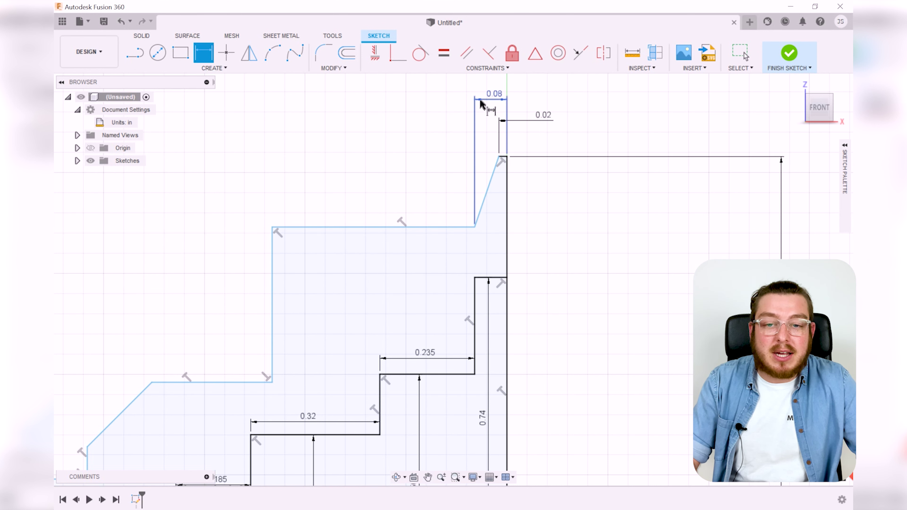
pyautogui.press('Escape')
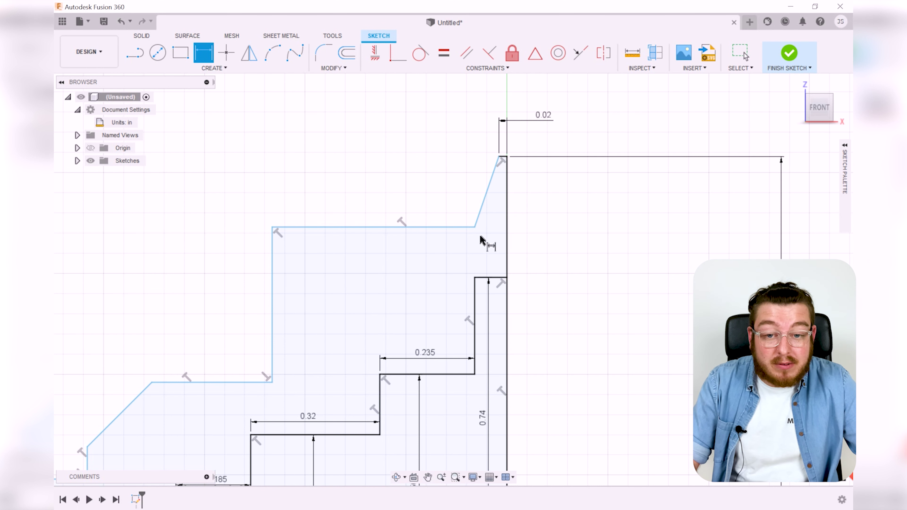
pyautogui.click(475, 227)
pyautogui.click(507, 157)
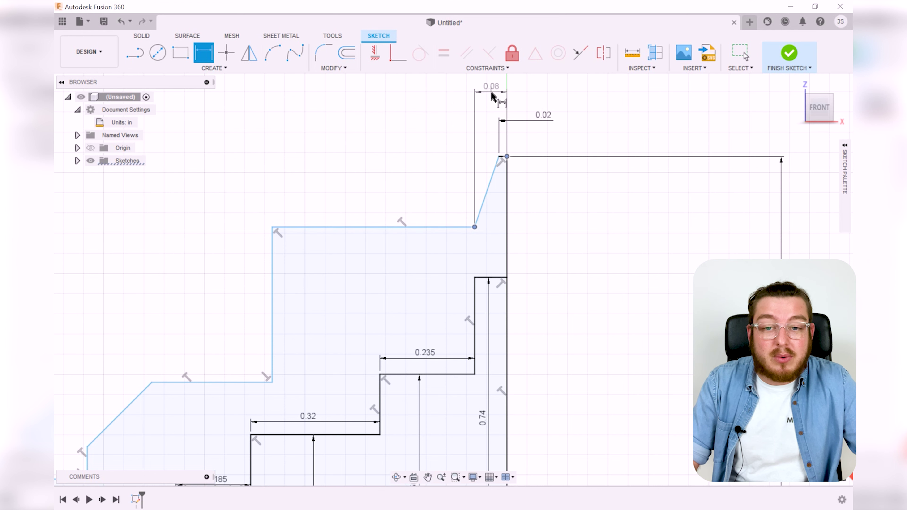
pyautogui.click(494, 99)
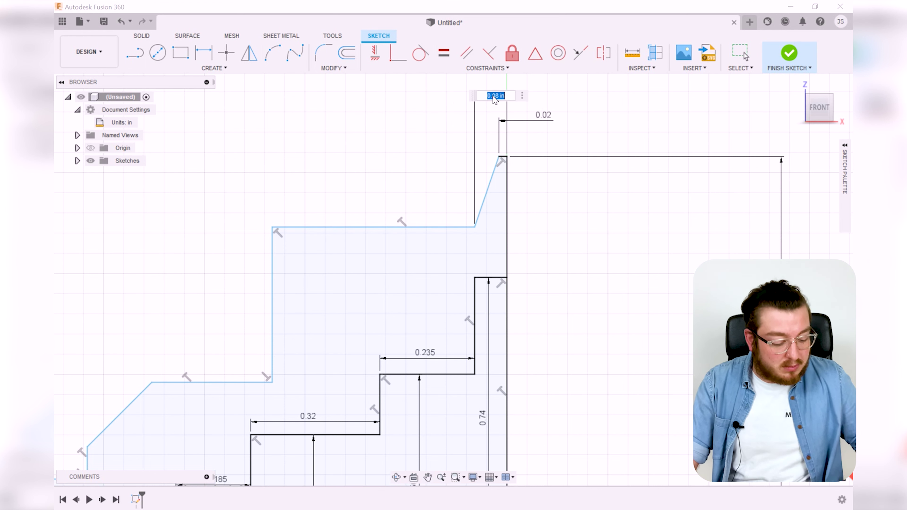
pyautogui.press('Return')
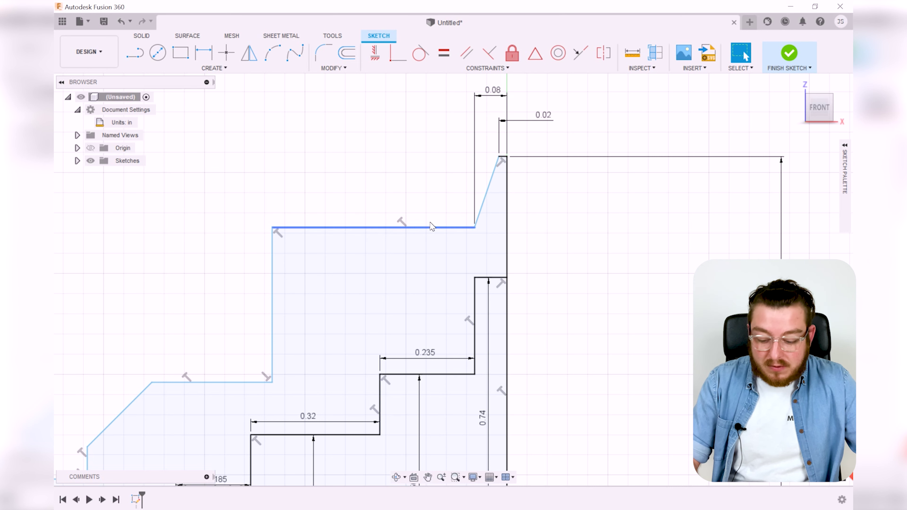
# Dimension the horizontal edge adjoining the upper slope to 0.20 in long, with the label above it
pyautogui.press('d')
pyautogui.click(424, 228)
pyautogui.click(423, 198)
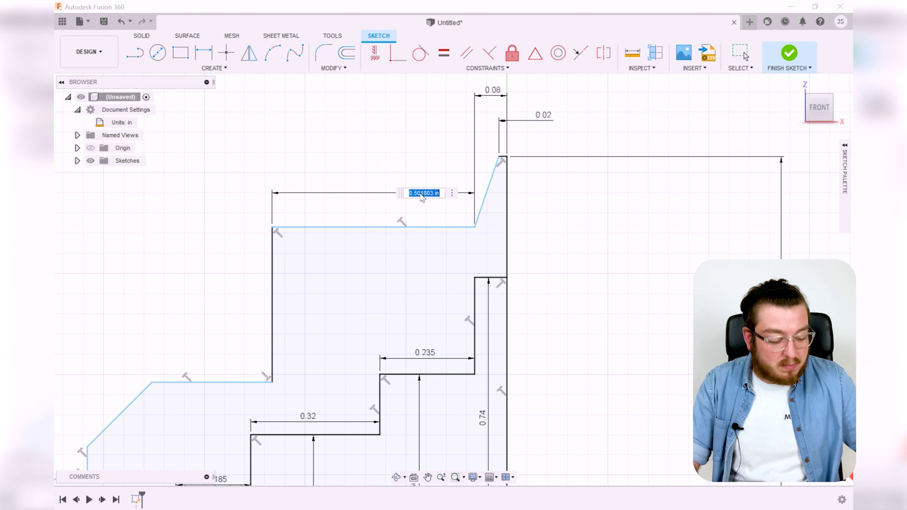
pyautogui.write('0.2')
pyautogui.press('Return')
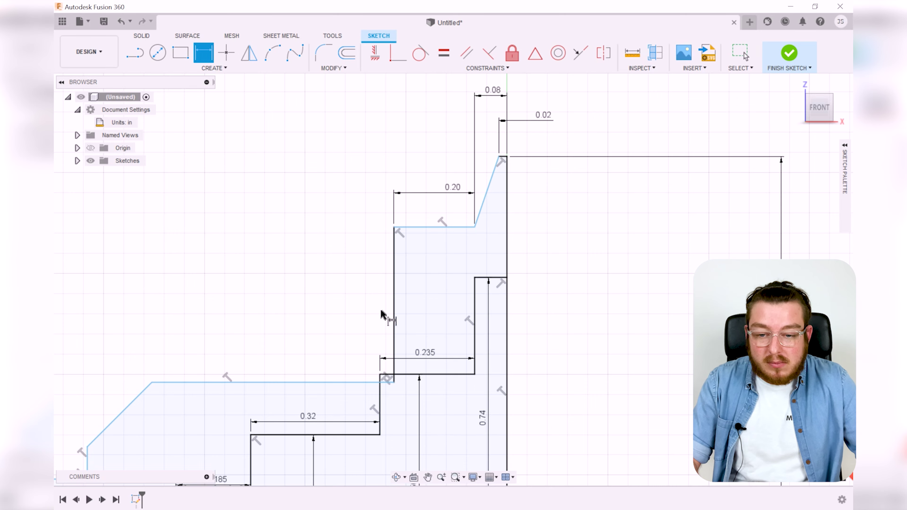
# Move the outer profile's middle horizontal edge upward until it clears the inner staircase line
pyautogui.scroll(-2, 384, 314)
pyautogui.press('Escape')
pyautogui.scroll(5, 389, 371)
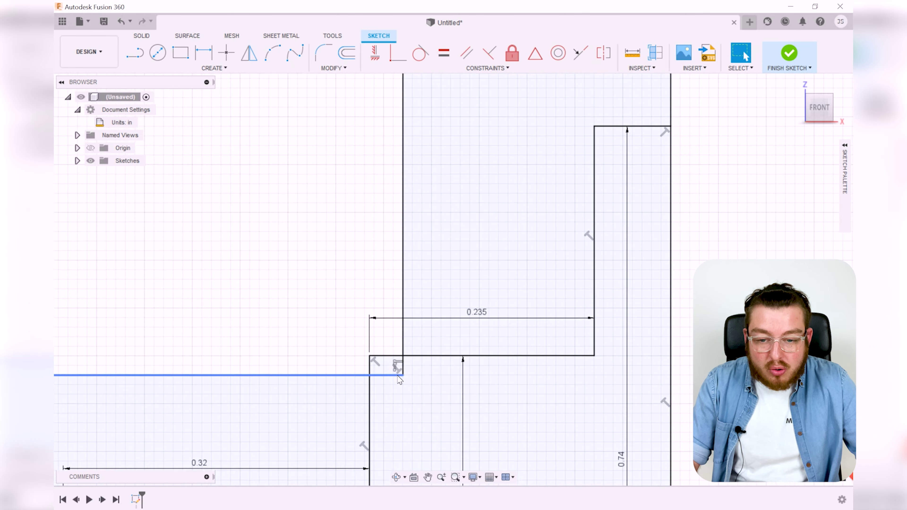
pyautogui.scroll(-5, 358, 346)
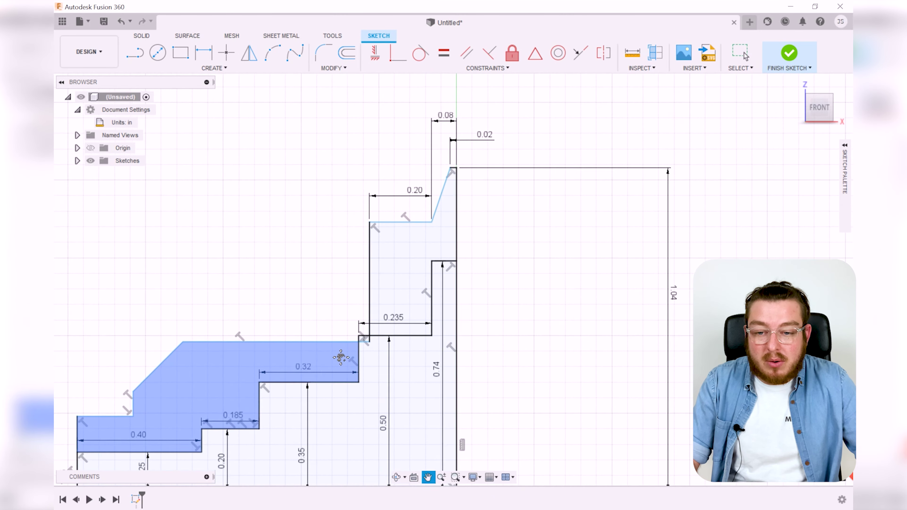
pyautogui.moveTo(328, 344); pyautogui.dragTo(321, 285)
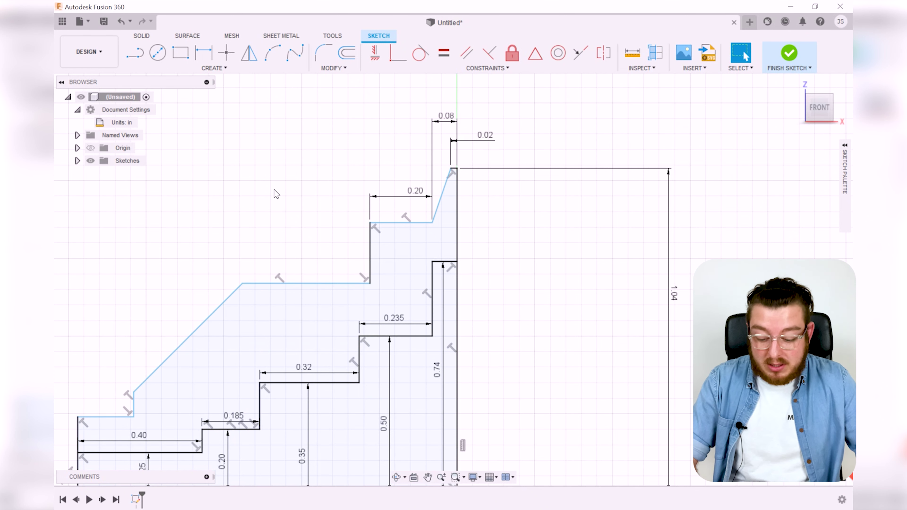
# Dimension the outer profile's middle horizontal edge to 0.55 in long, placing the label above it
pyautogui.press('d')
pyautogui.scroll(-3, 345, 182)
pyautogui.scroll(1, 349, 229)
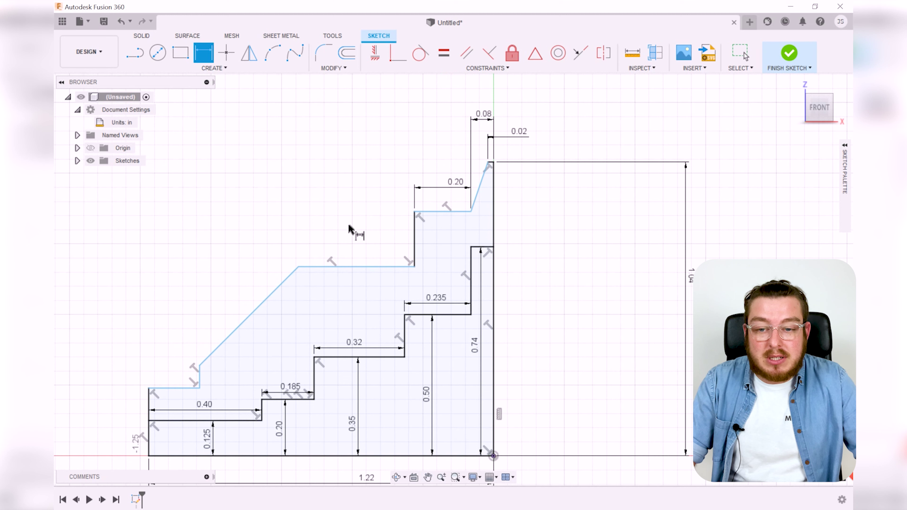
pyautogui.click(350, 268)
pyautogui.click(351, 239)
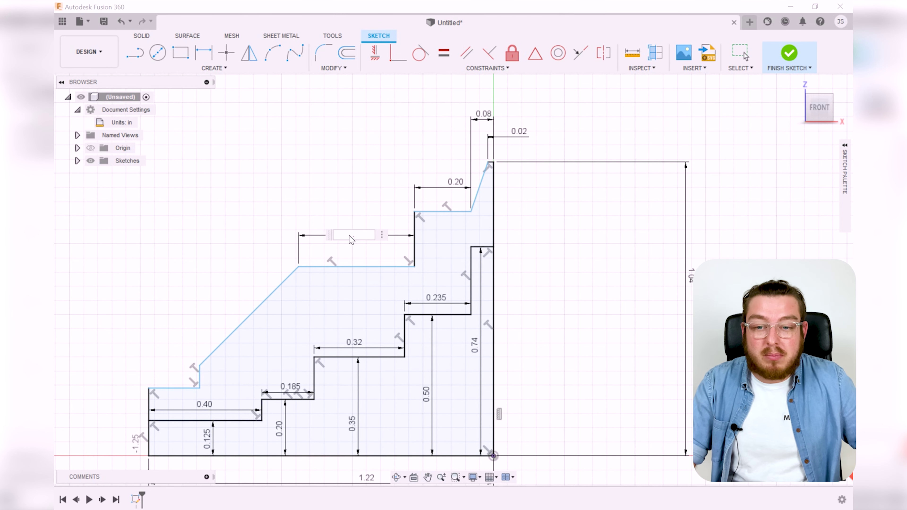
pyautogui.write('.55')
pyautogui.press('Return')
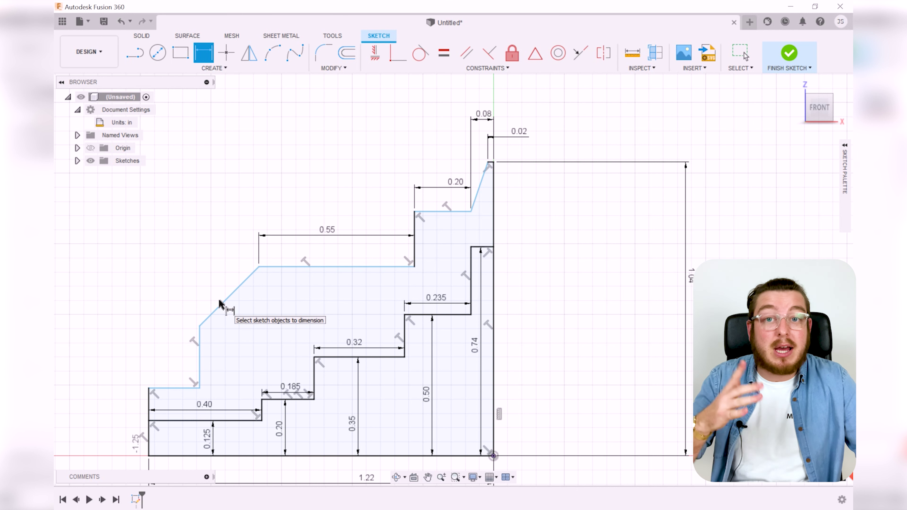
# Dimension the angle between the lower sloped edge and the 0.55 in horizontal edge as 45 degrees, with the label outside the profile
pyautogui.click(233, 291)
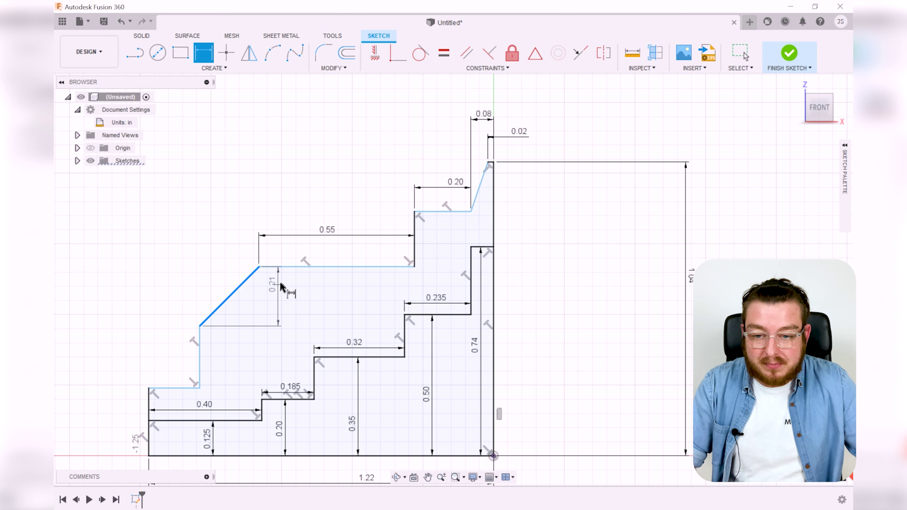
pyautogui.click(286, 268)
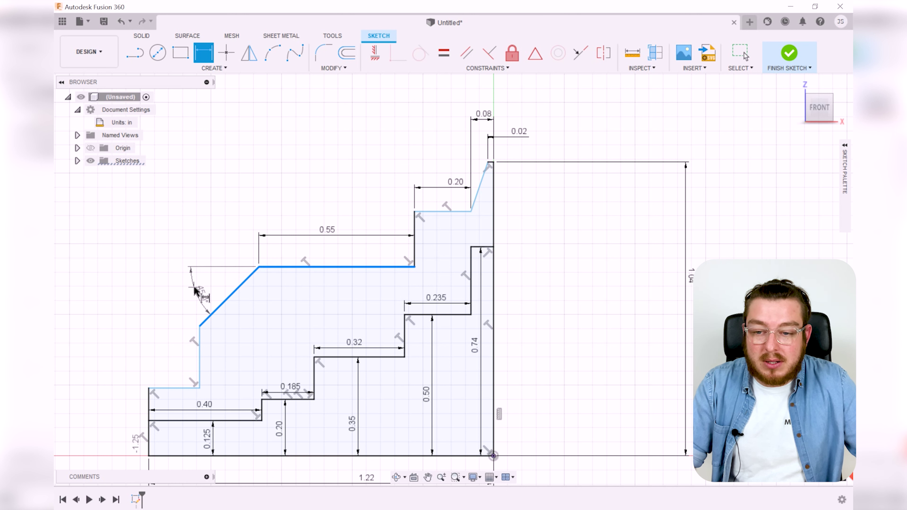
pyautogui.click(196, 288)
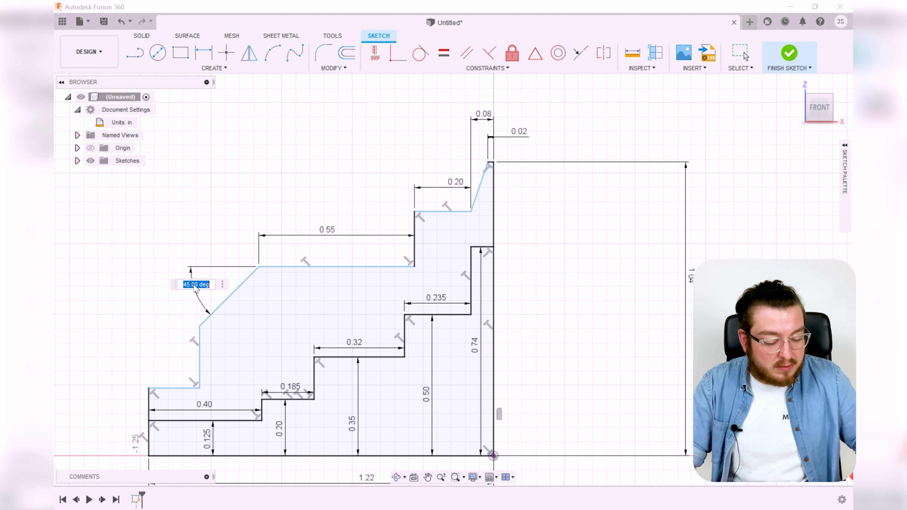
pyautogui.press('Return')
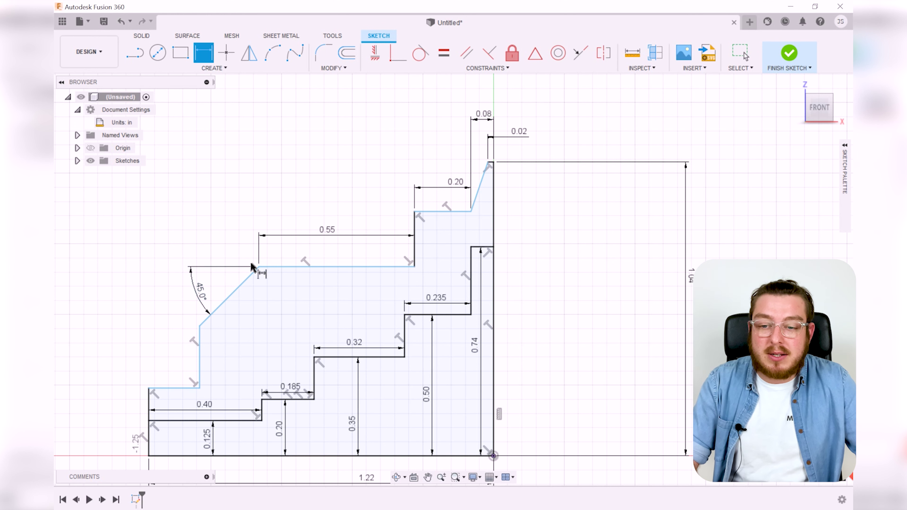
# Nudge the lower end of the 45° slope inward and dimension the slope's horizontal width to 0.118 in
pyautogui.press('Escape')
pyautogui.moveTo(200, 319); pyautogui.dragTo(209, 308)
pyautogui.press('d')
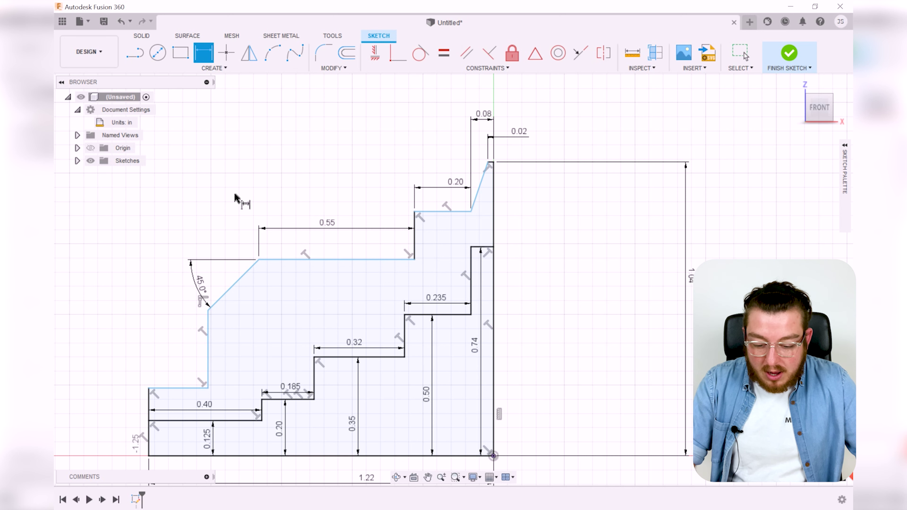
pyautogui.click(236, 282)
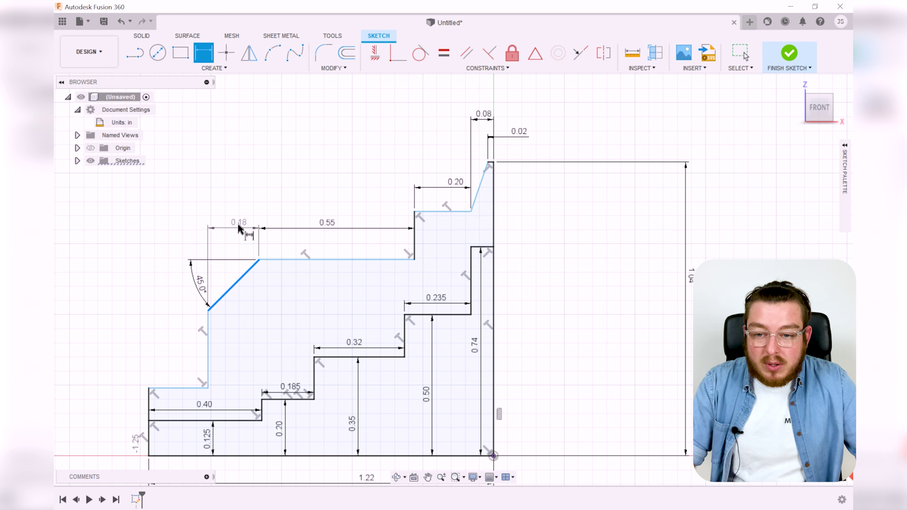
pyautogui.click(239, 224)
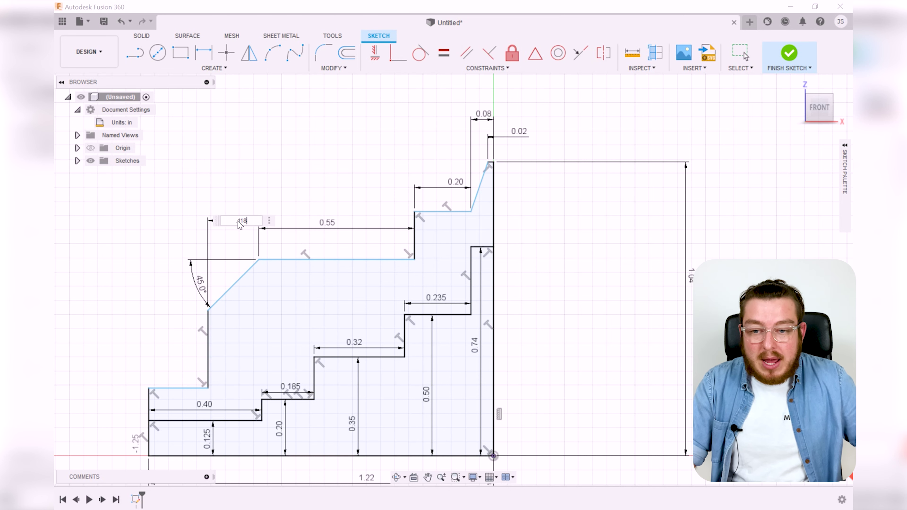
pyautogui.press('Return')
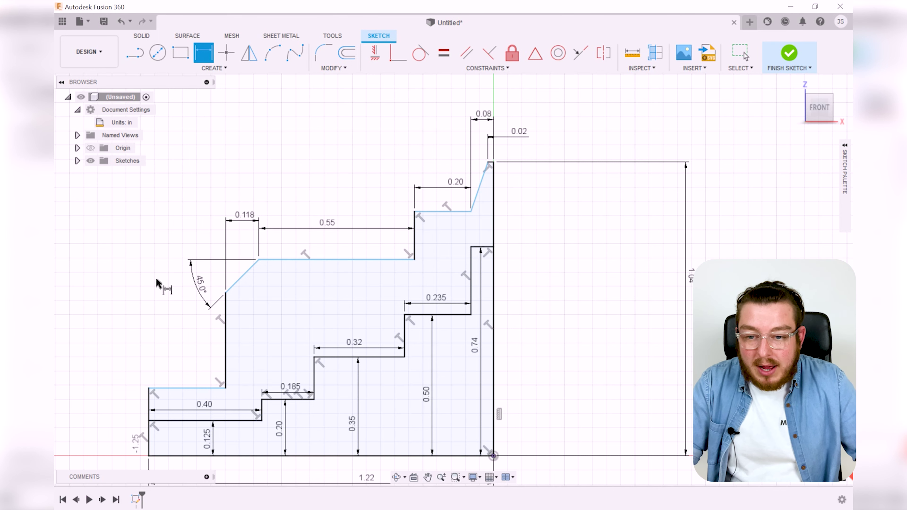
pyautogui.press('Escape')
# Lower the 0.55 in horizontal edge slightly
pyautogui.moveTo(343, 259); pyautogui.dragTo(343, 265)
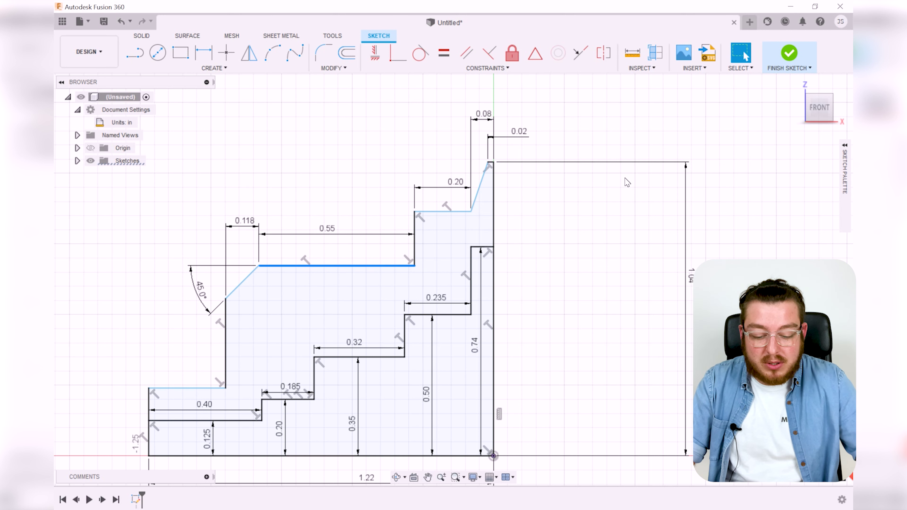
pyautogui.moveTo(422, 177); pyautogui.dragTo(519, 141, button='middle')
pyautogui.click(339, 166)
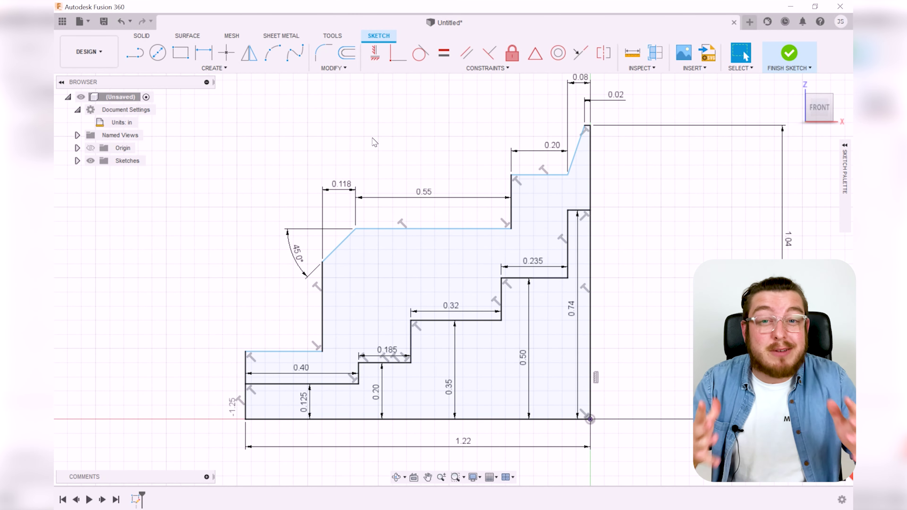
# Move the 0.02, 0.08 and 45° dimension labels closer to the profile and align the 0.55 label with the 0.118 one
pyautogui.moveTo(610, 100); pyautogui.dragTo(575, 112)
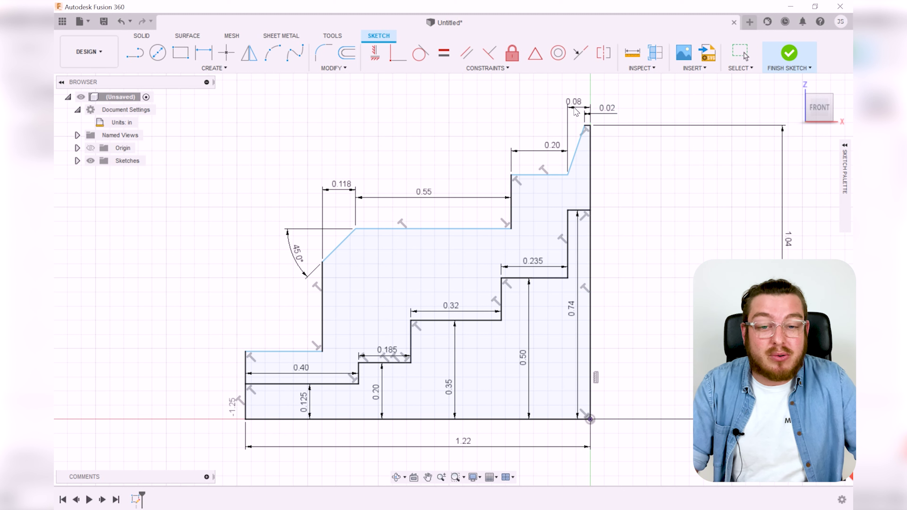
pyautogui.moveTo(289, 252); pyautogui.dragTo(330, 239)
pyautogui.moveTo(425, 195); pyautogui.dragTo(433, 189)
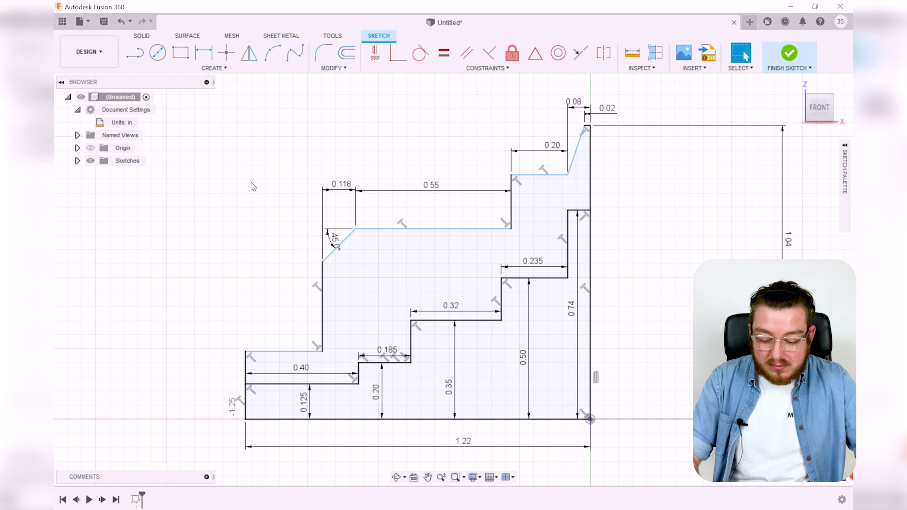
# Dimension the height from the baseline to the outer profile's lowest horizontal step edge to 0.57 in, placing the label outside the end edge
pyautogui.press('d')
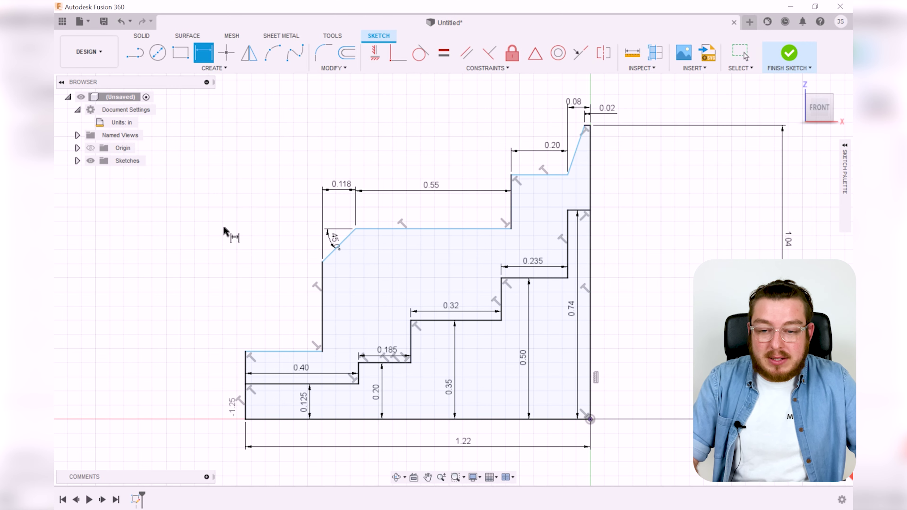
pyautogui.scroll(5, 269, 259)
pyautogui.click(338, 276)
pyautogui.click(334, 379)
pyautogui.click(234, 335)
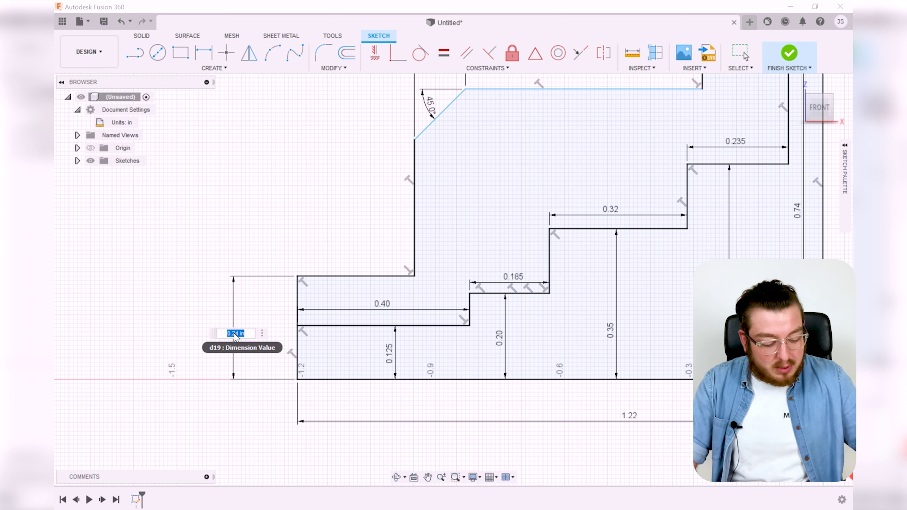
pyautogui.write('.57')
pyautogui.press('Return')
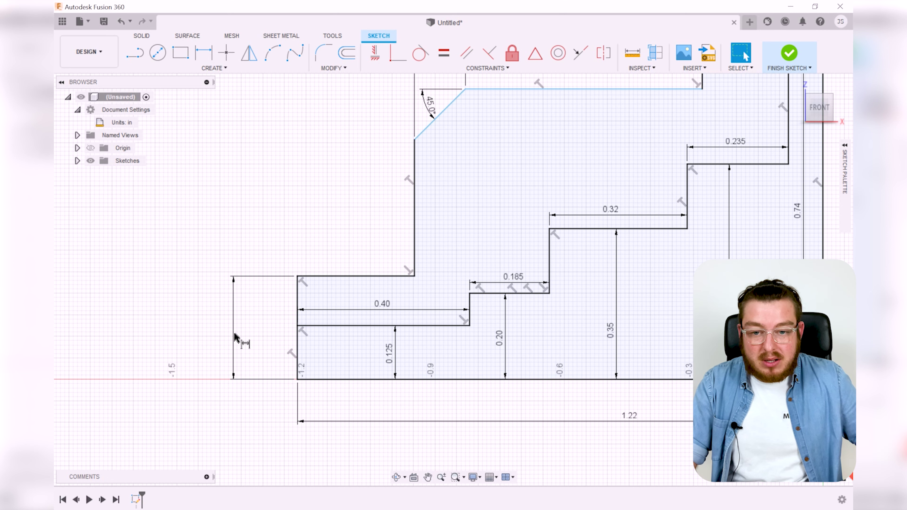
# Raise the lower end of the 45° slope so that it sits clearly above the 0.57 in high step edge
pyautogui.scroll(-2, 453, 284)
pyautogui.press('Escape')
pyautogui.scroll(6, 450, 241)
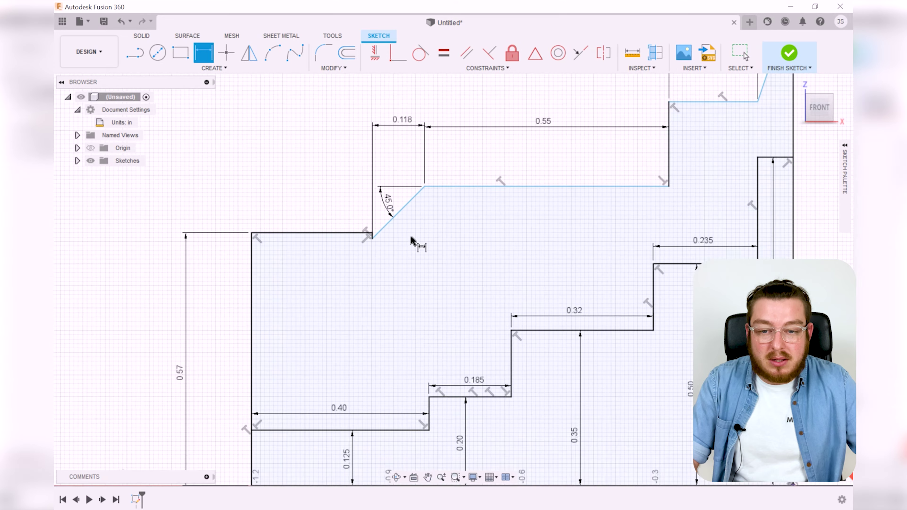
pyautogui.scroll(-8, 356, 250)
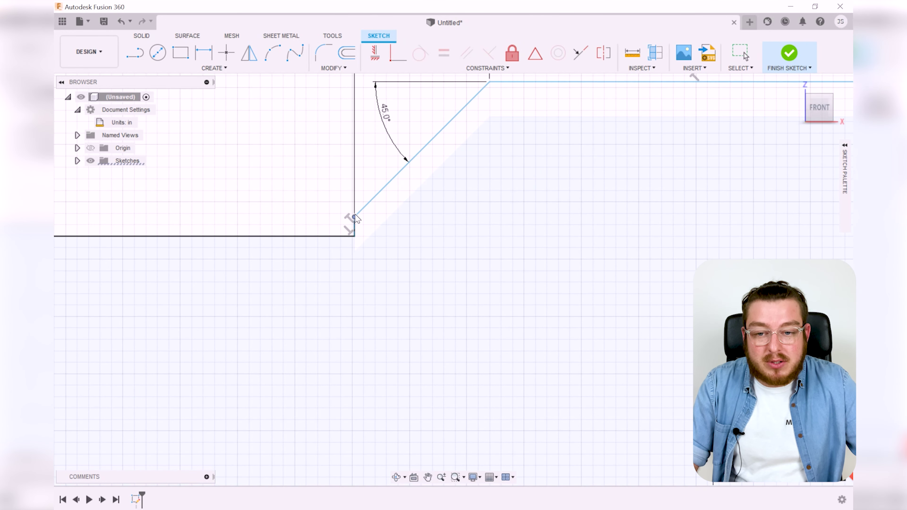
pyautogui.click(505, 183)
pyautogui.scroll(-1, 504, 183)
pyautogui.press('Escape')
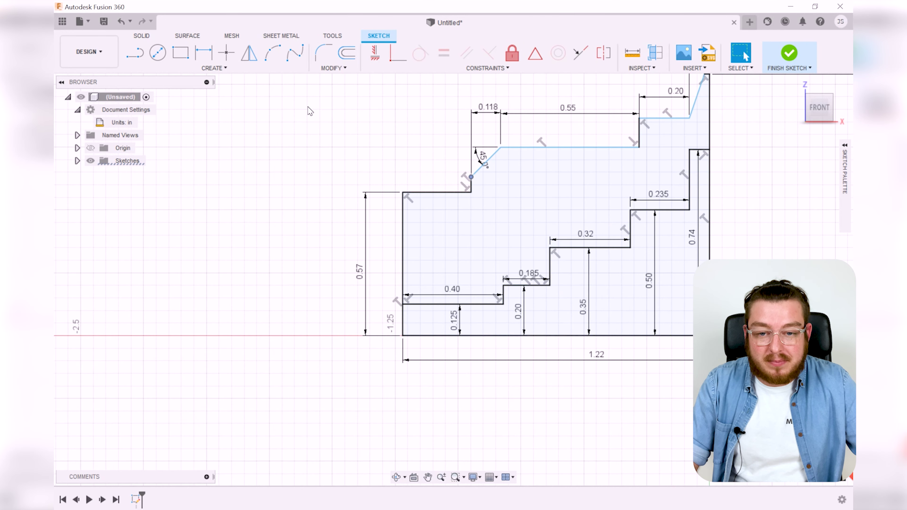
# Dimension the height from the baseline to the 0.55 in long edge to 0.75 in, placing it outside the 0.57 in dimension
pyautogui.press('d')
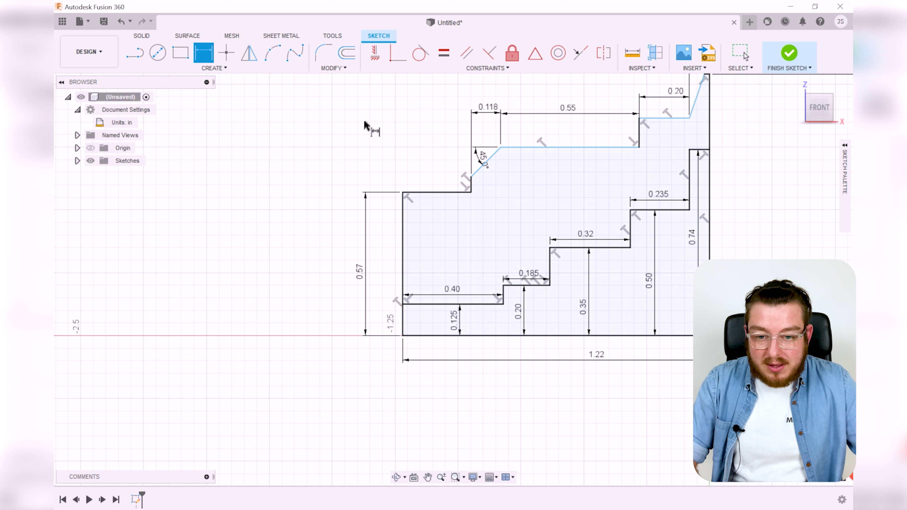
pyautogui.click(525, 147)
pyautogui.click(544, 336)
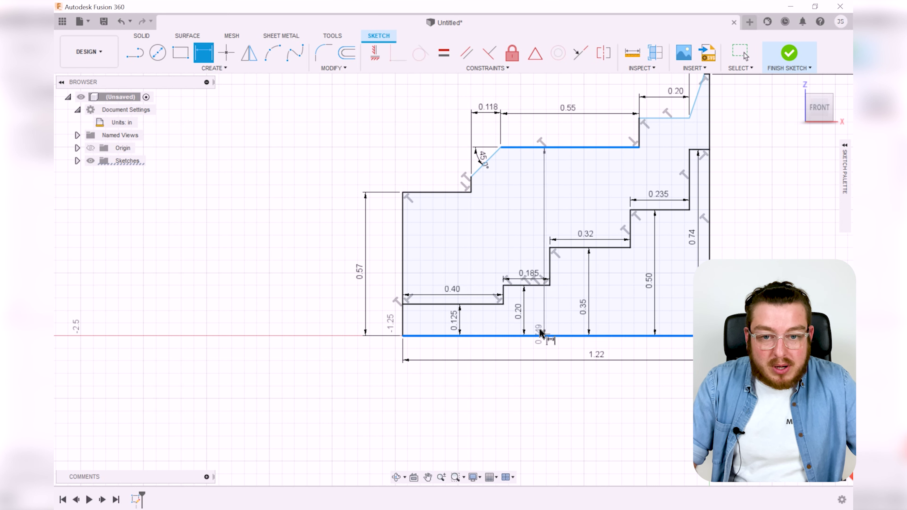
pyautogui.click(320, 252)
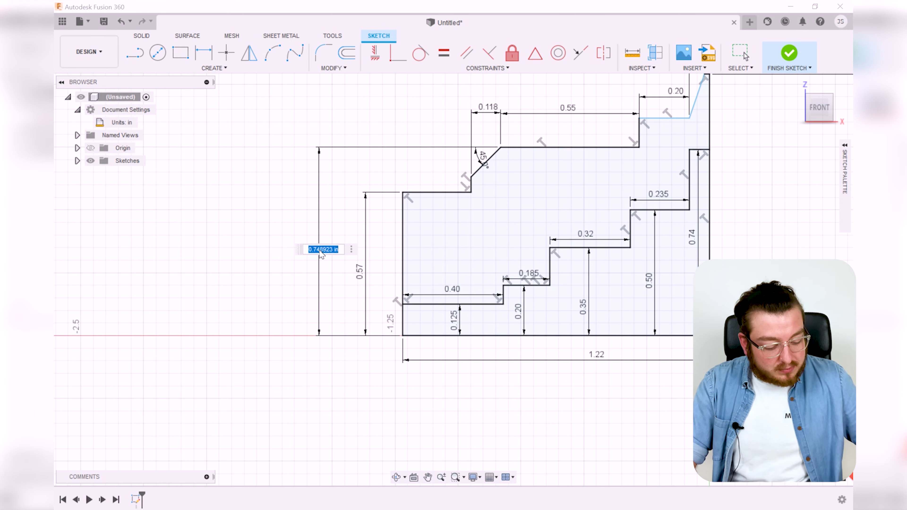
pyautogui.write('0.75')
pyautogui.press('Return')
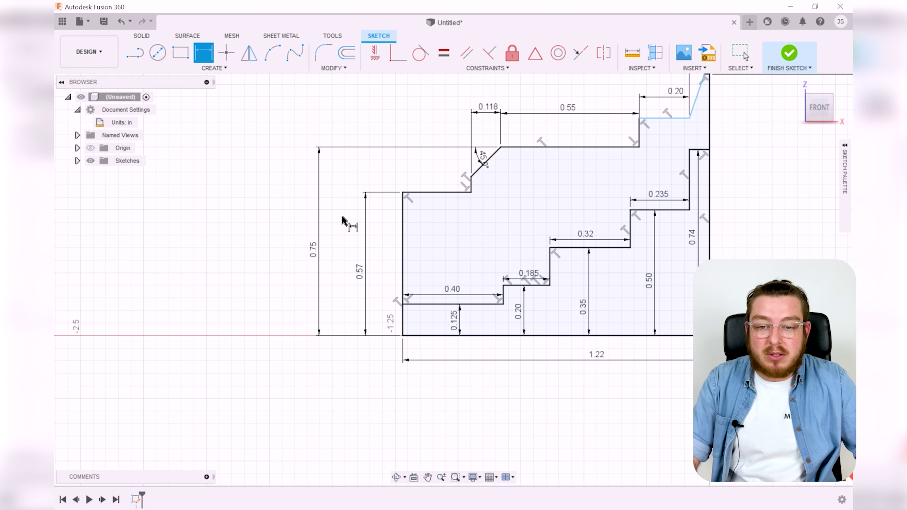
# Reposition the 0.75 in height dimension so that it sits just outside the 0.57 in one
pyautogui.press('Escape')
pyautogui.moveTo(327, 251); pyautogui.dragTo(394, 208)
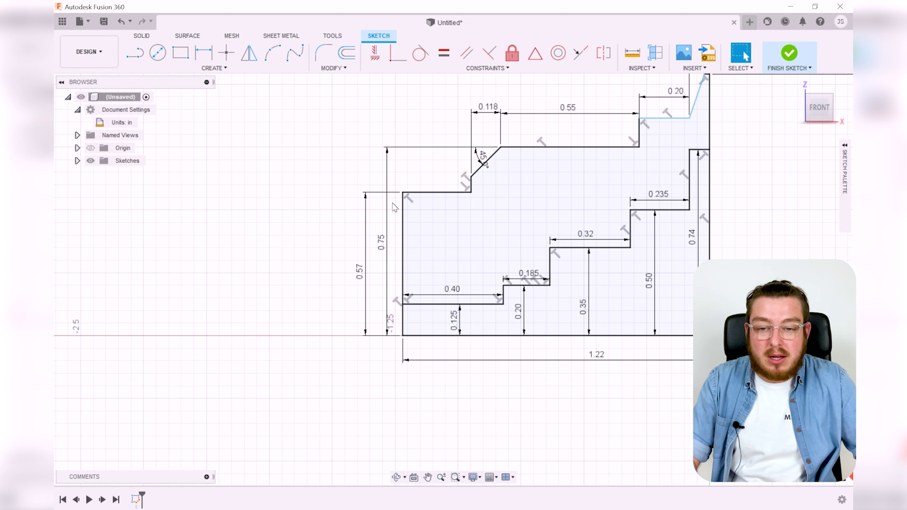
pyautogui.scroll(4, 394, 207)
pyautogui.scroll(-3, 355, 237)
pyautogui.moveTo(358, 266); pyautogui.dragTo(306, 277)
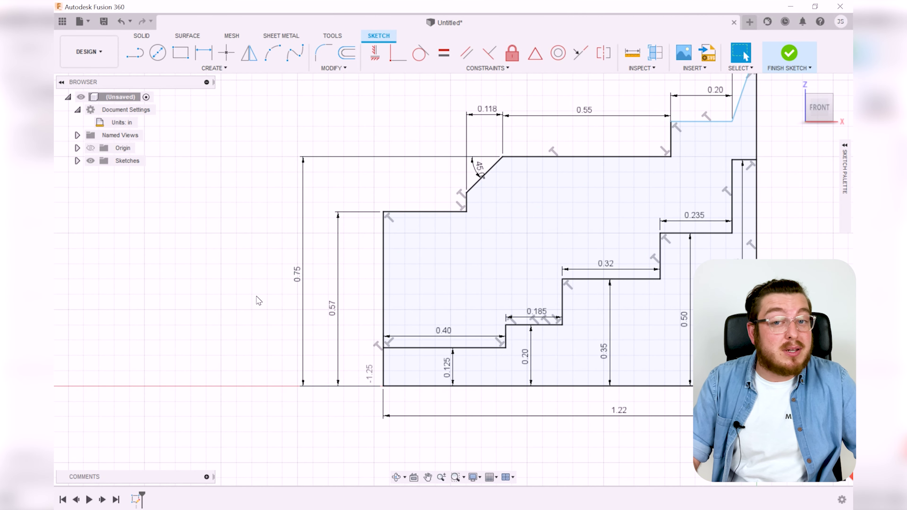
# Dimension the height from the baseline to the 0.20 in long edge to 0.81 in, placing it outside the 0.75 in dimension
pyautogui.scroll(-2, 259, 301)
pyautogui.press('d')
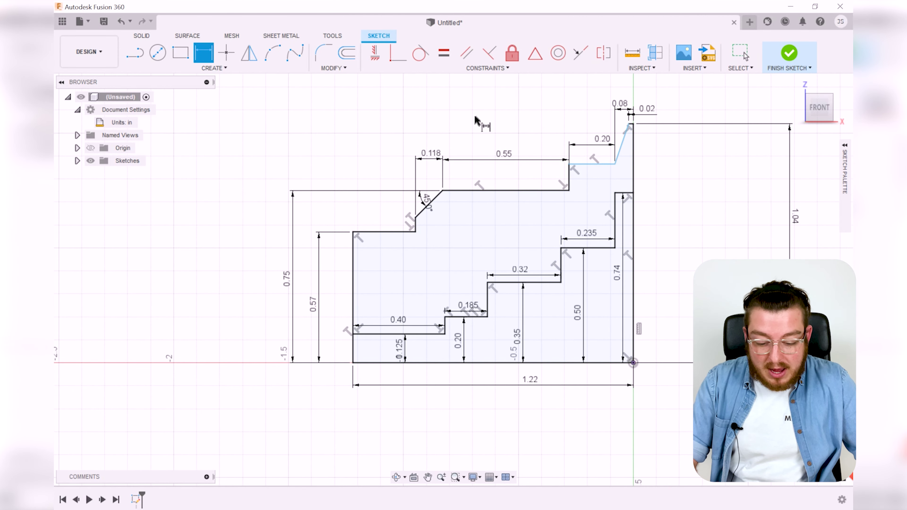
pyautogui.click(588, 165)
pyautogui.click(587, 363)
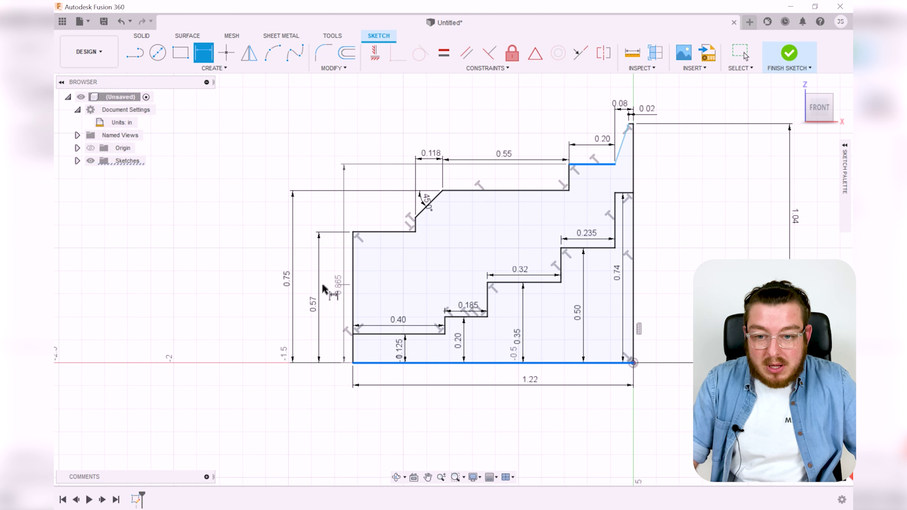
pyautogui.click(255, 284)
pyautogui.write('8')
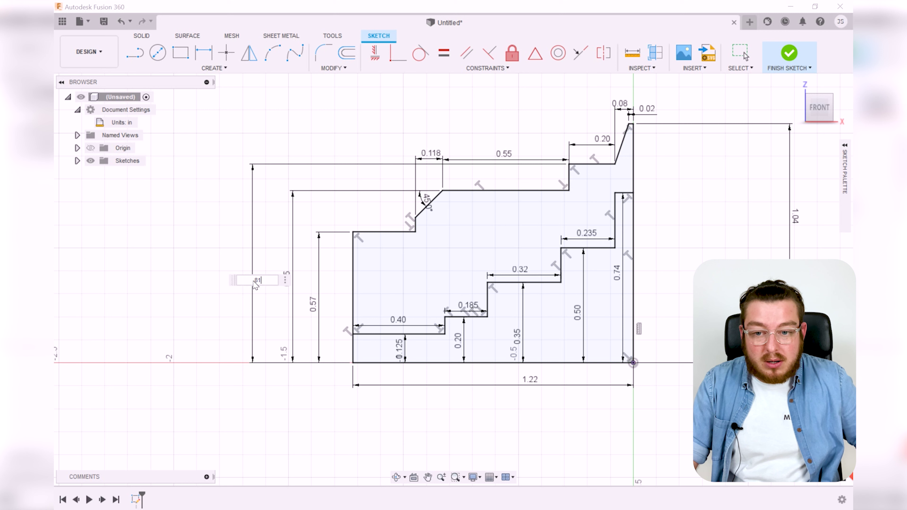
pyautogui.write('1')
pyautogui.press('Return')
pyautogui.press('Escape')
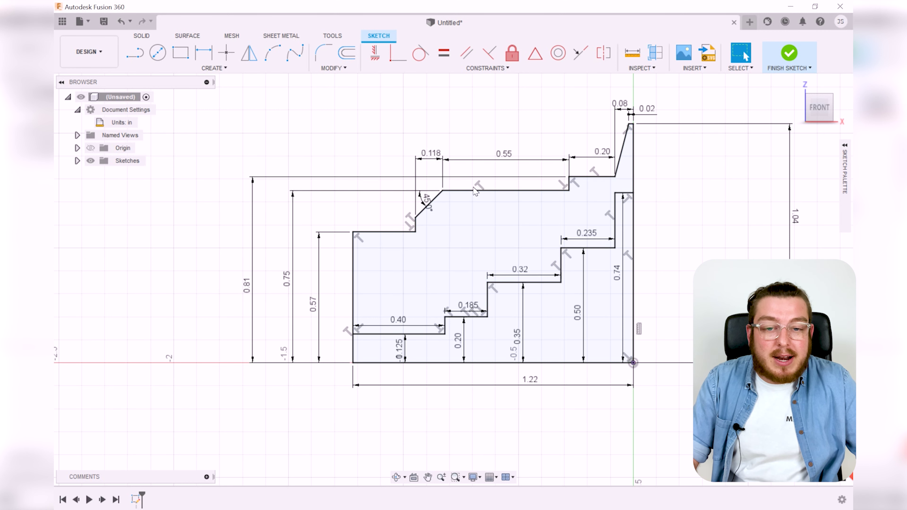
# Finish the profile sketch
pyautogui.scroll(-1, 603, 210)
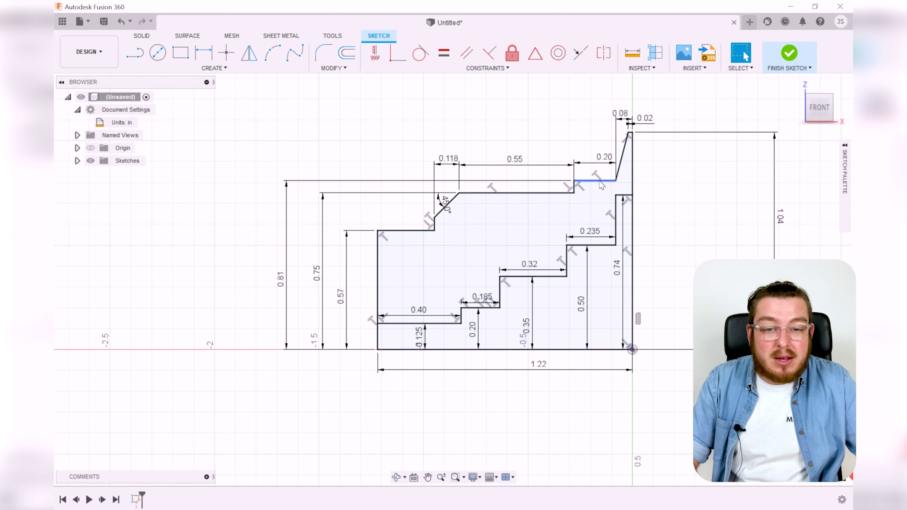
pyautogui.click(594, 163)
pyautogui.press('Escape')
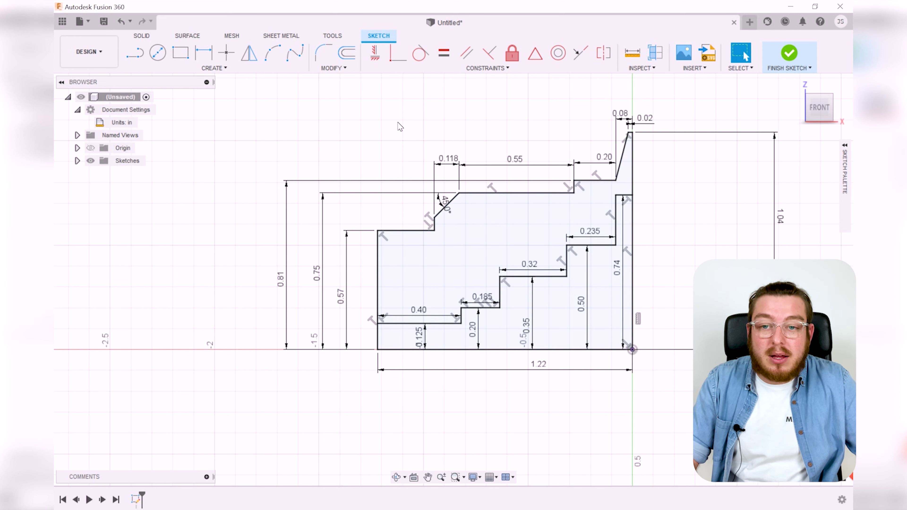
pyautogui.click(790, 54)
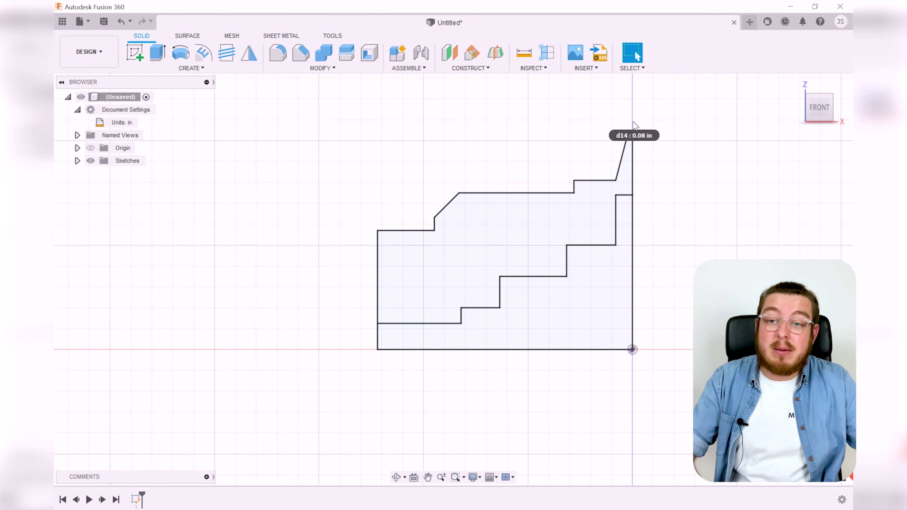
# Revolve the upper stepped profile 360° around the sketch baseline as a new body
pyautogui.moveTo(682, 224)
pyautogui.keyDown('shift'); pyautogui.mouseDown(button='middle')
pyautogui.moveTo(679, 232)
pyautogui.moveTo(619, 214)
pyautogui.mouseUp(button='middle'); pyautogui.keyUp('shift')
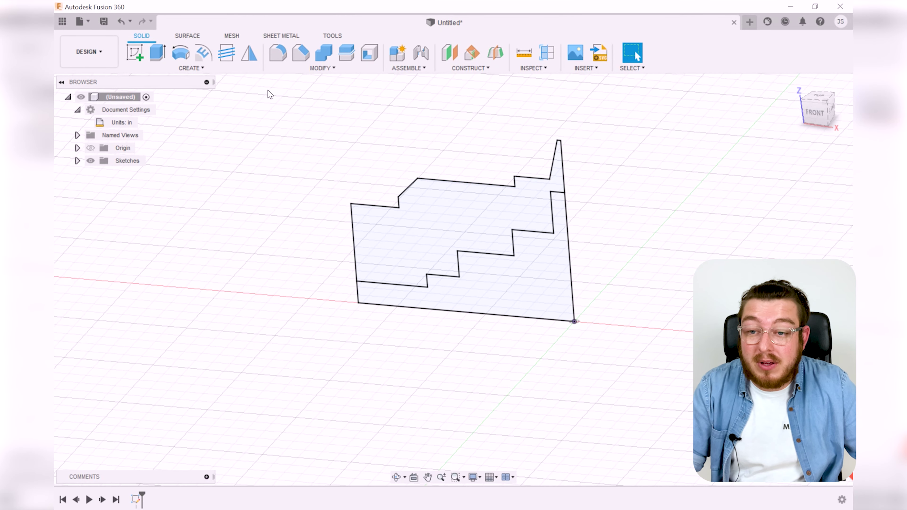
pyautogui.click(191, 68)
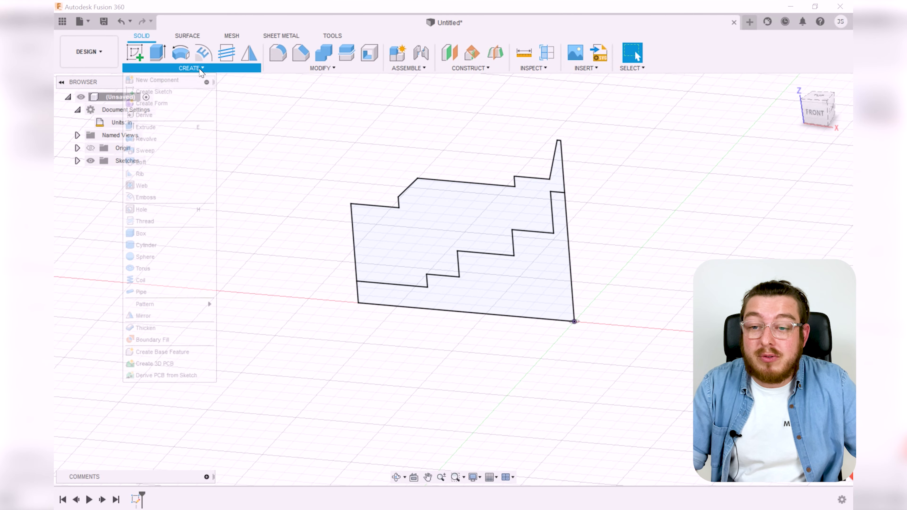
pyautogui.click(147, 139)
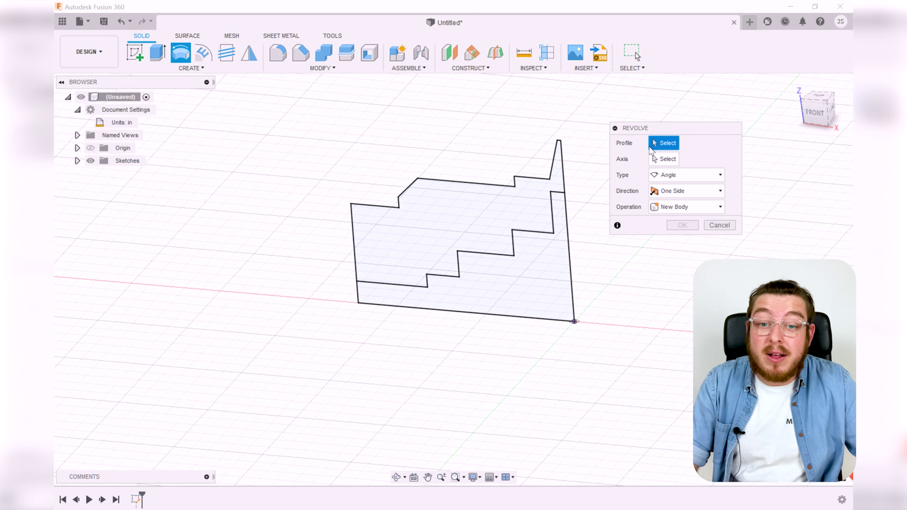
pyautogui.click(461, 223)
pyautogui.click(662, 161)
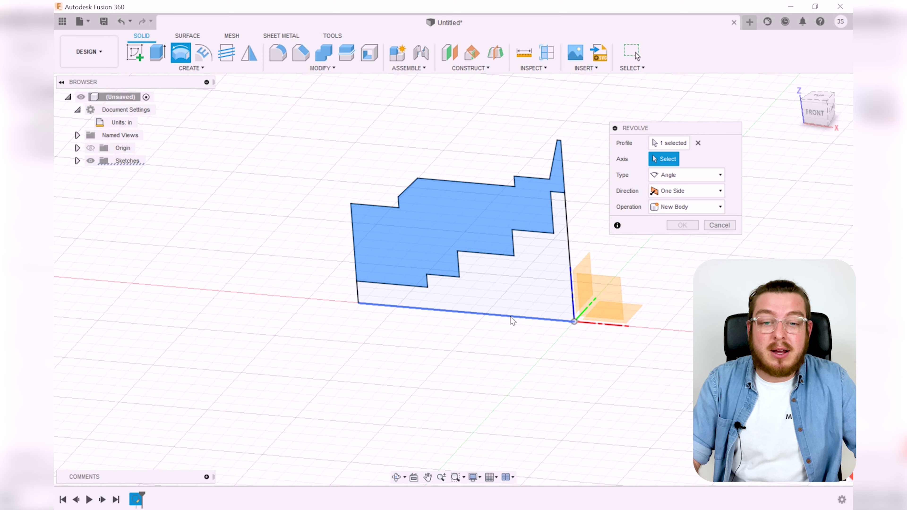
pyautogui.click(511, 317)
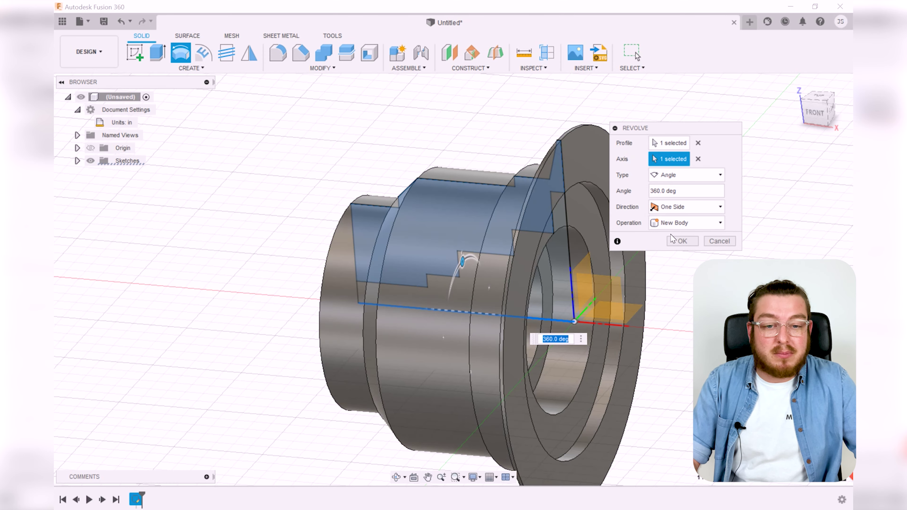
pyautogui.click(677, 240)
# Examine the revolved part's outer steps and stepped bore from several angles
pyautogui.keyDown('shift'); pyautogui.moveTo(688, 304); pyautogui.dragTo(584, 255, button='middle'); pyautogui.keyUp('shift')
pyautogui.moveTo(590, 274); pyautogui.dragTo(612, 227)
pyautogui.press('Escape')
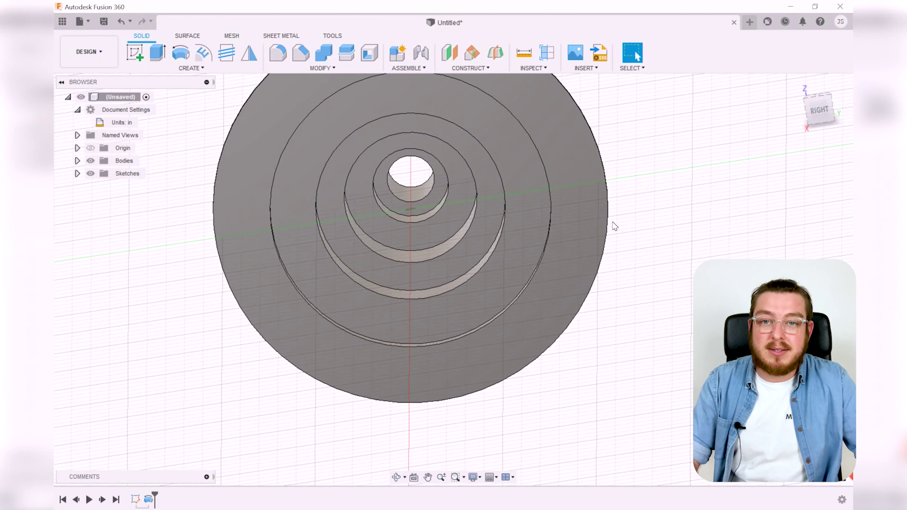
pyautogui.keyDown('shift'); pyautogui.moveTo(611, 227); pyautogui.dragTo(435, 264, button='middle'); pyautogui.keyUp('shift')
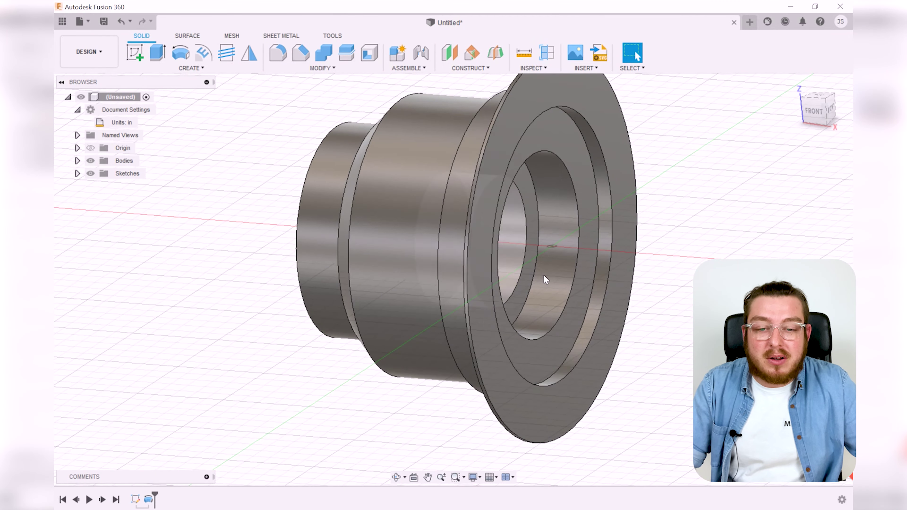
pyautogui.keyDown('shift'); pyautogui.moveTo(648, 259); pyautogui.dragTo(604, 270, button='middle'); pyautogui.keyUp('shift')
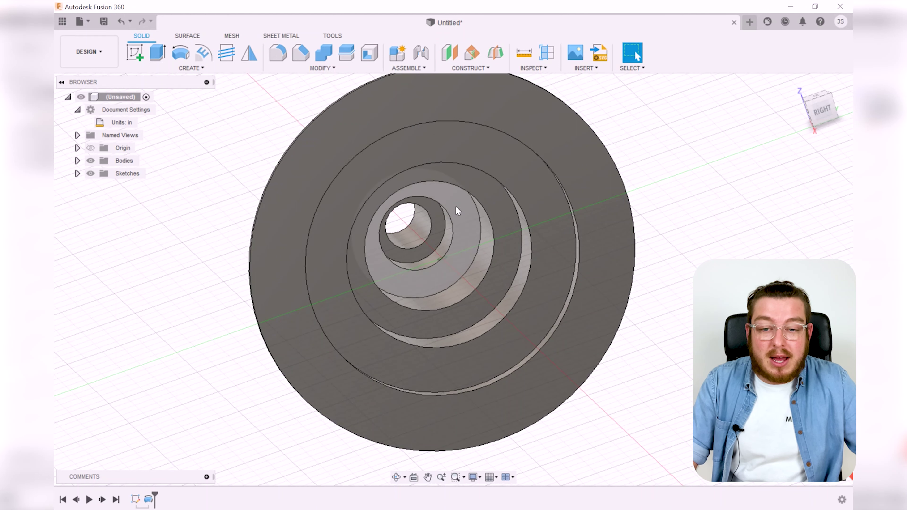
pyautogui.scroll(-3, 469, 232)
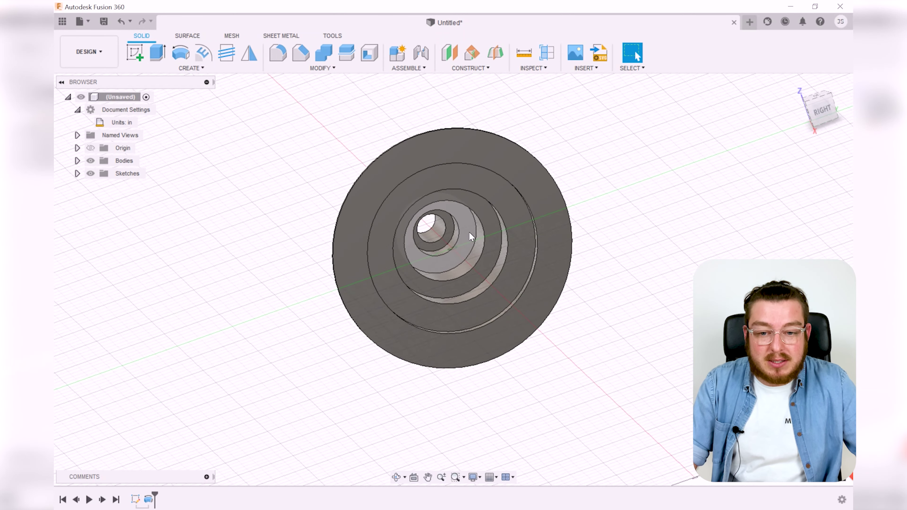
pyautogui.moveTo(646, 243)
pyautogui.keyDown('shift'); pyautogui.mouseDown(button='middle')
pyautogui.moveTo(642, 258)
pyautogui.moveTo(625, 251)
pyautogui.moveTo(634, 251)
pyautogui.mouseUp(button='middle'); pyautogui.keyUp('shift')
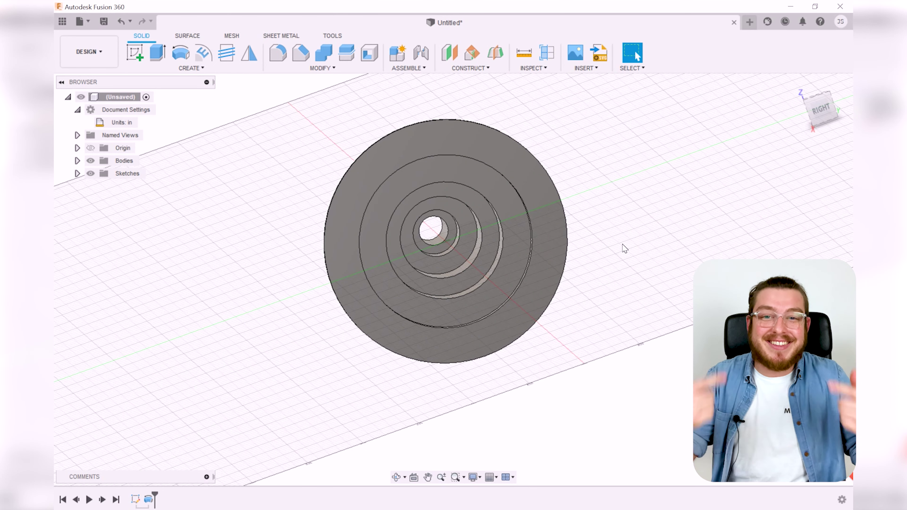
# Start a new sketch on the recessed ring face inside the flange
pyautogui.click(137, 56)
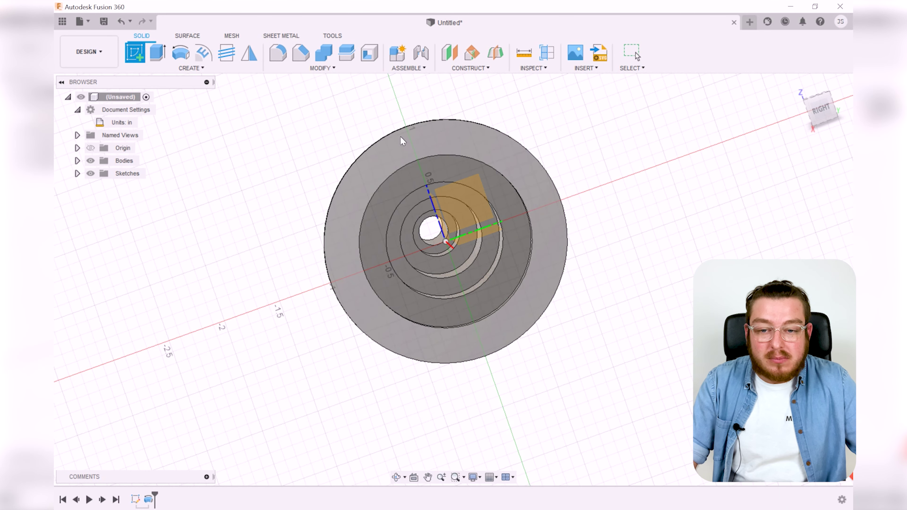
pyautogui.scroll(1, 404, 177)
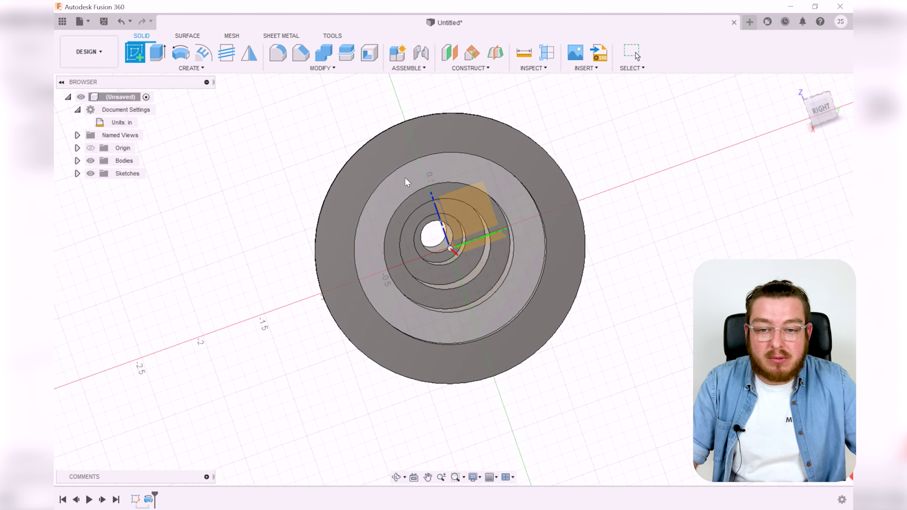
pyautogui.click(406, 180)
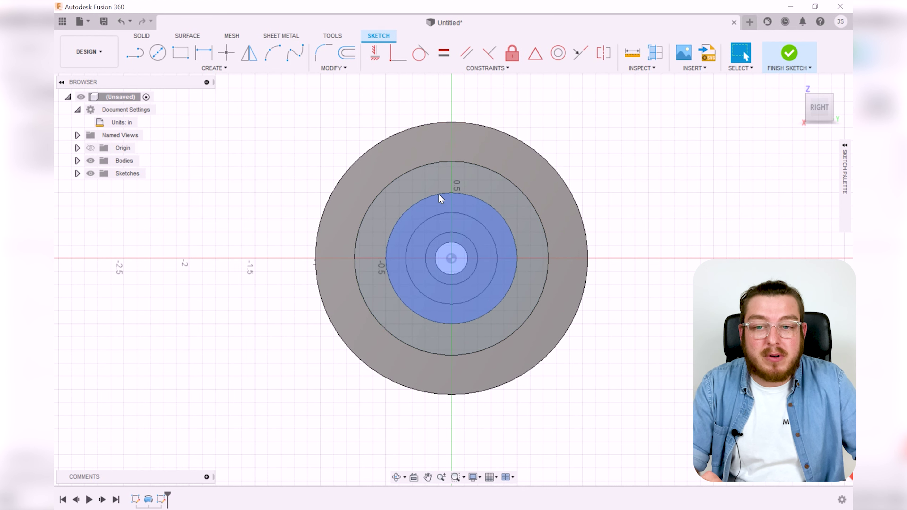
# Sketch a small center-point circle on the upper part of the recessed ring face, slightly beside the vertical axis
pyautogui.click(162, 56)
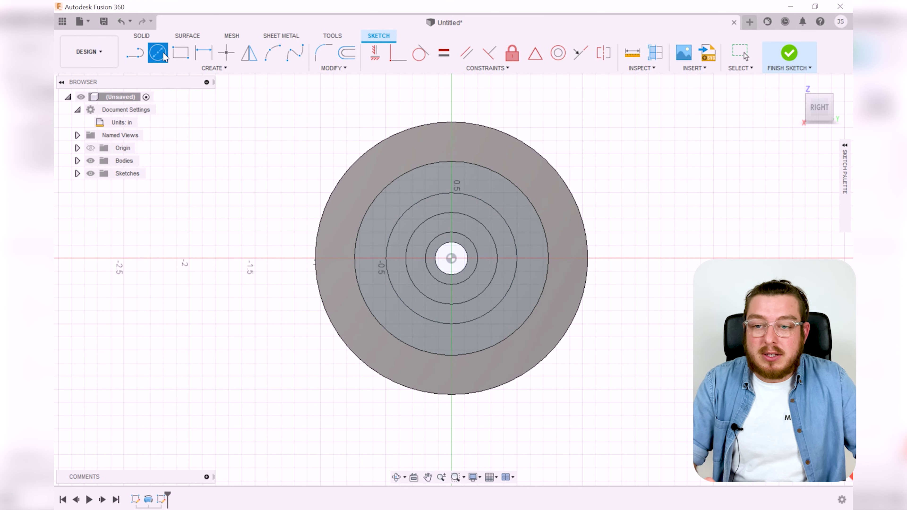
pyautogui.scroll(5, 468, 184)
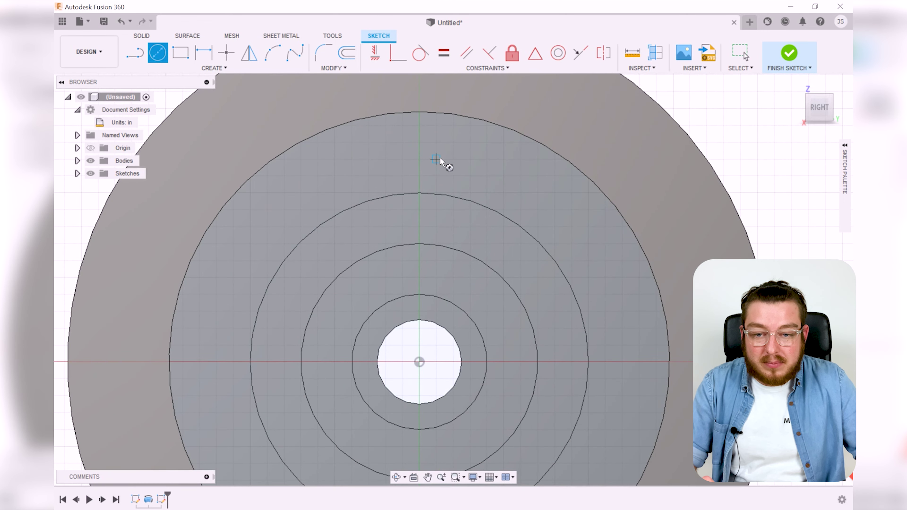
pyautogui.click(461, 154)
pyautogui.click(485, 170)
pyautogui.scroll(-2, 498, 208)
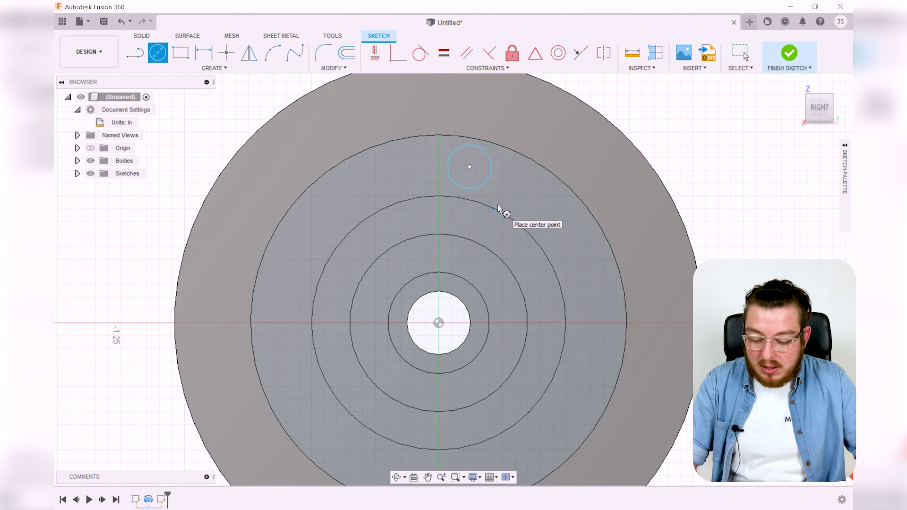
pyautogui.press('Escape')
# Set the small circle's diameter to 0.125 in
pyautogui.press('d')
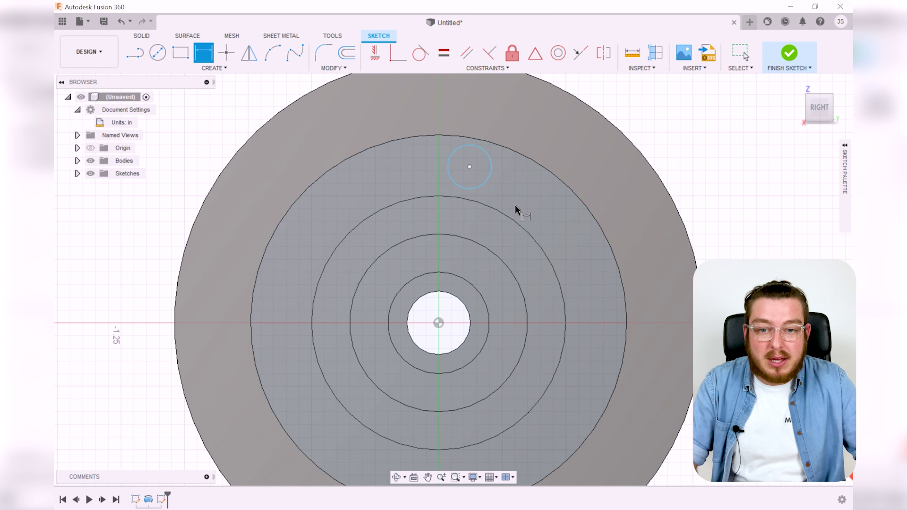
pyautogui.click(492, 171)
pyautogui.click(516, 177)
pyautogui.write('.125')
pyautogui.press('Return')
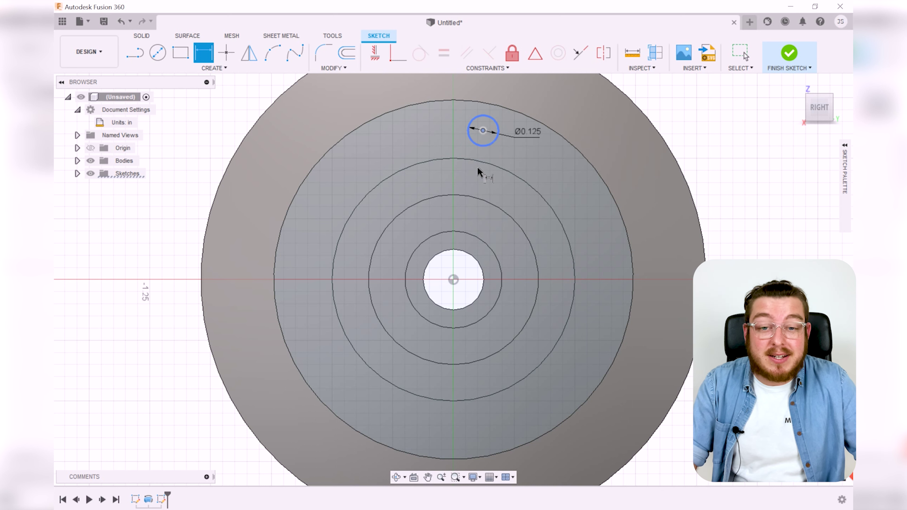
# Dimension the distance between the small circle's center and the origin to 0.62 in
pyautogui.click(454, 279)
pyautogui.click(472, 215)
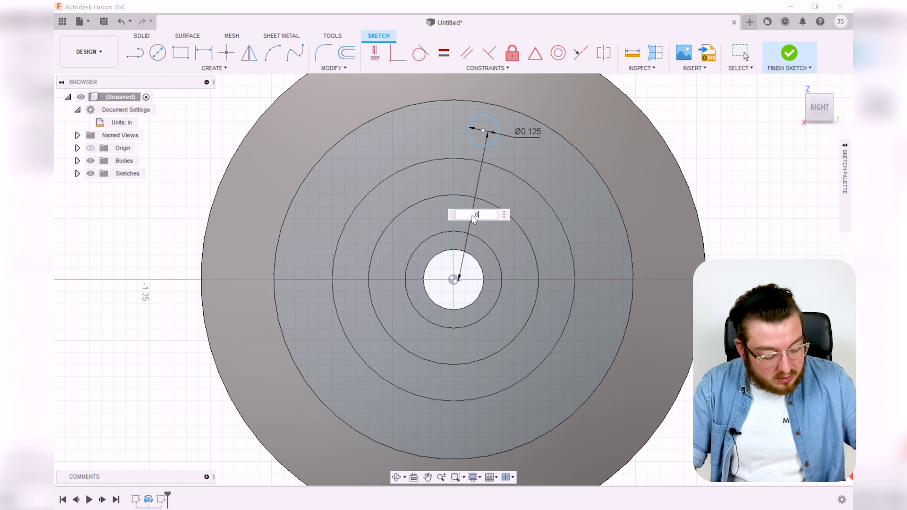
pyautogui.press('Return')
pyautogui.press('Escape')
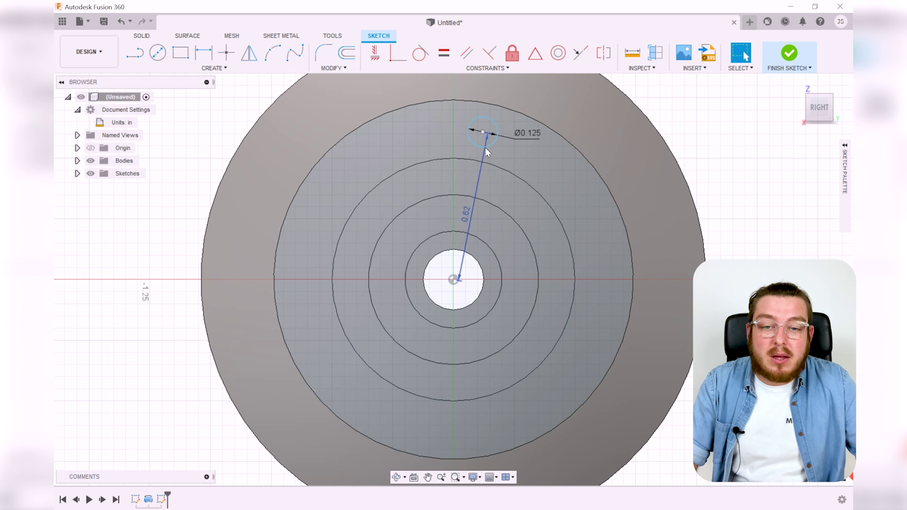
# Constrain the 0.125 in circle's center vertically in line with the origin
pyautogui.moveTo(483, 141); pyautogui.dragTo(559, 265)
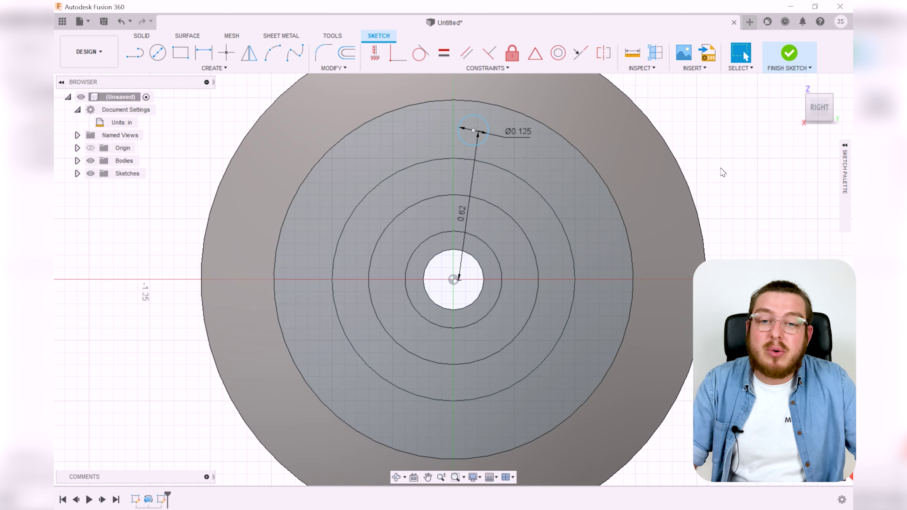
pyautogui.click(374, 57)
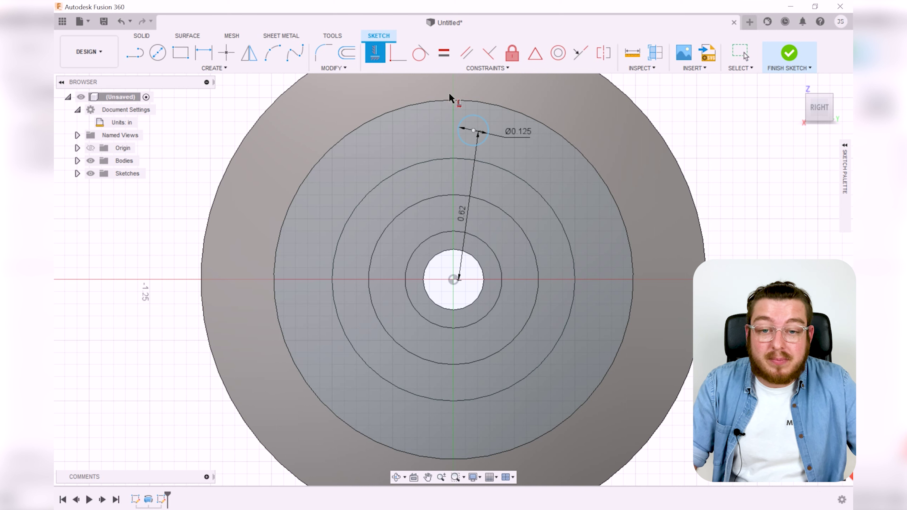
pyautogui.click(473, 131)
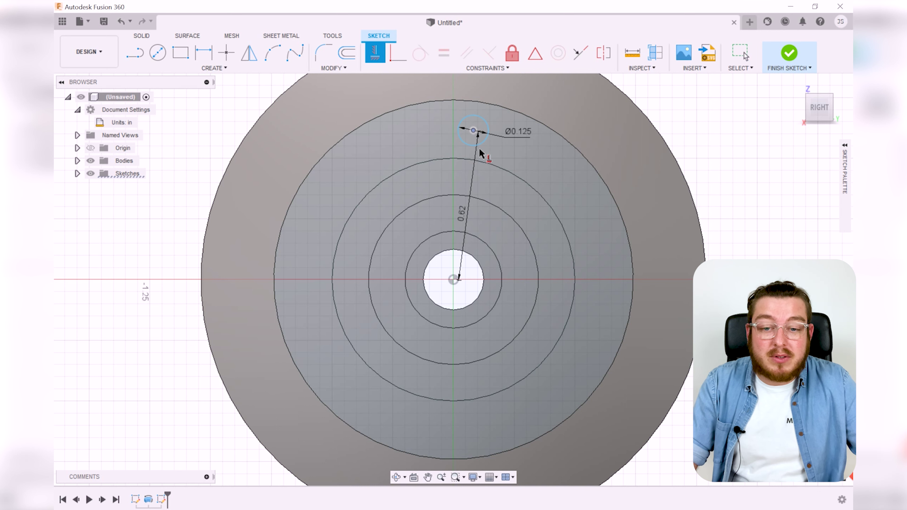
pyautogui.click(454, 280)
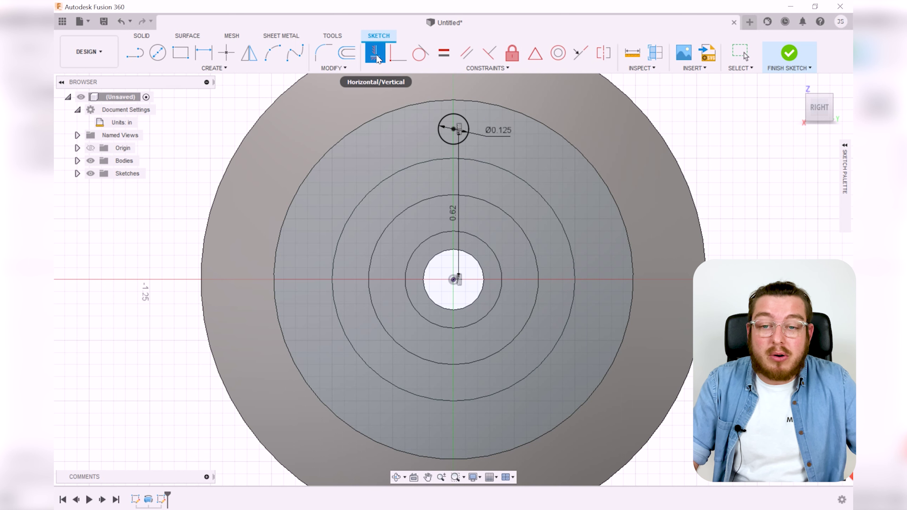
# Create a full circular pattern of the 0.125 in circle around the origin with a quantity of 16, and finish the sketch
pyautogui.scroll(-2, 464, 176)
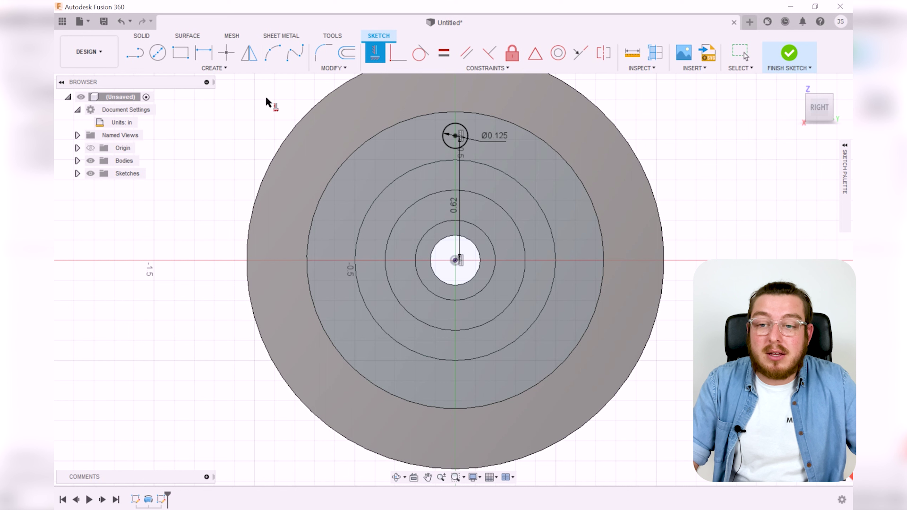
pyautogui.click(219, 70)
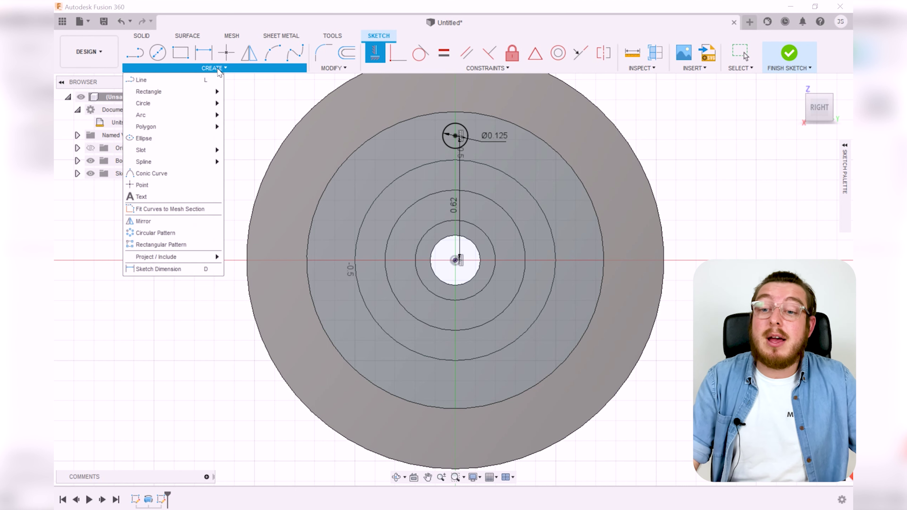
pyautogui.click(157, 235)
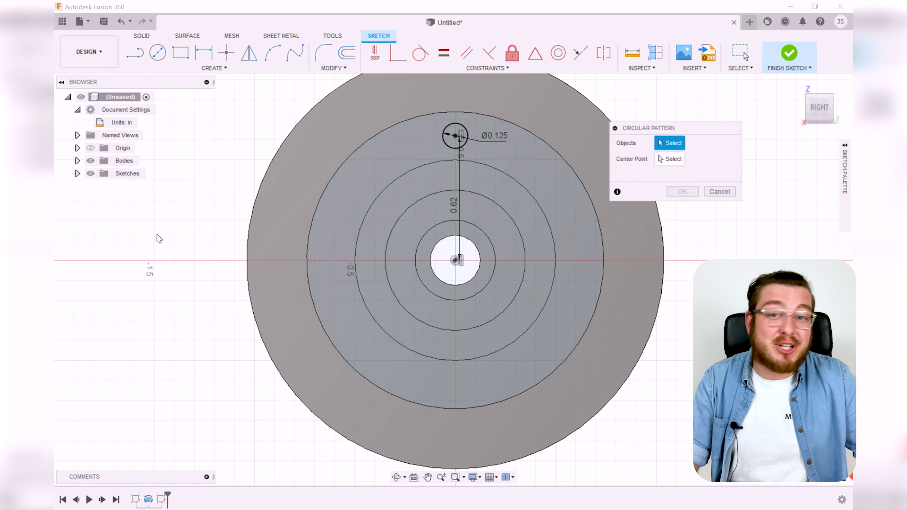
pyautogui.moveTo(459, 184); pyautogui.dragTo(434, 205, button='middle')
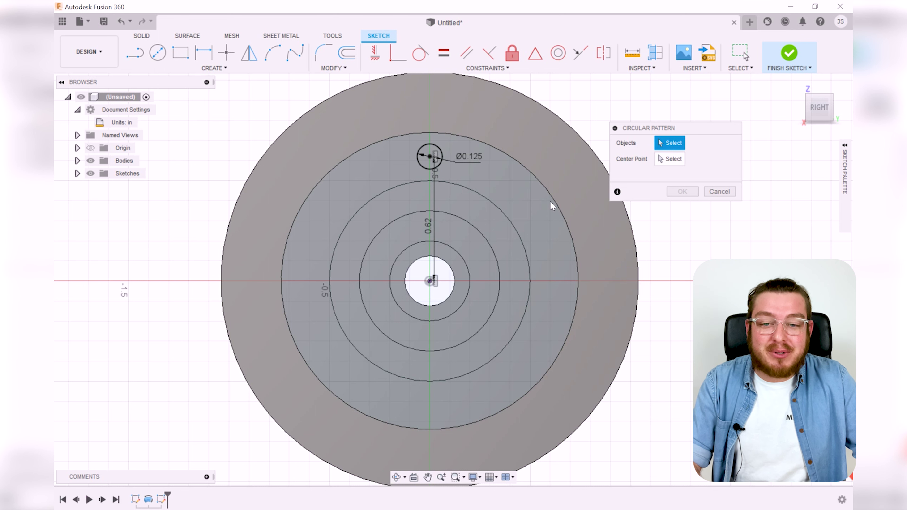
pyautogui.click(436, 157)
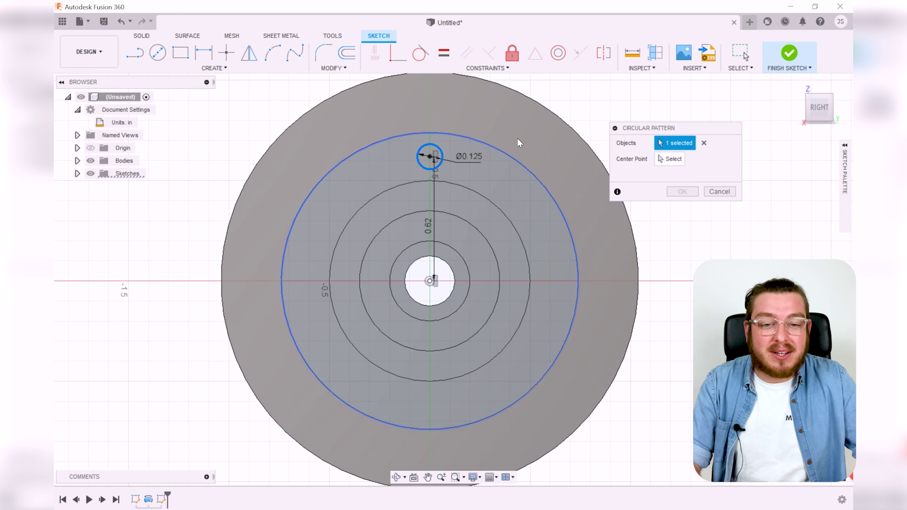
pyautogui.click(676, 162)
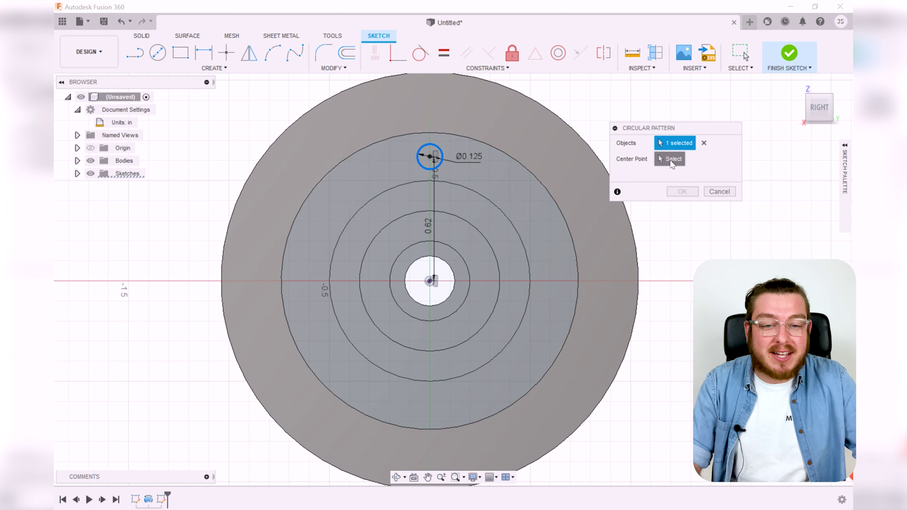
pyautogui.click(429, 282)
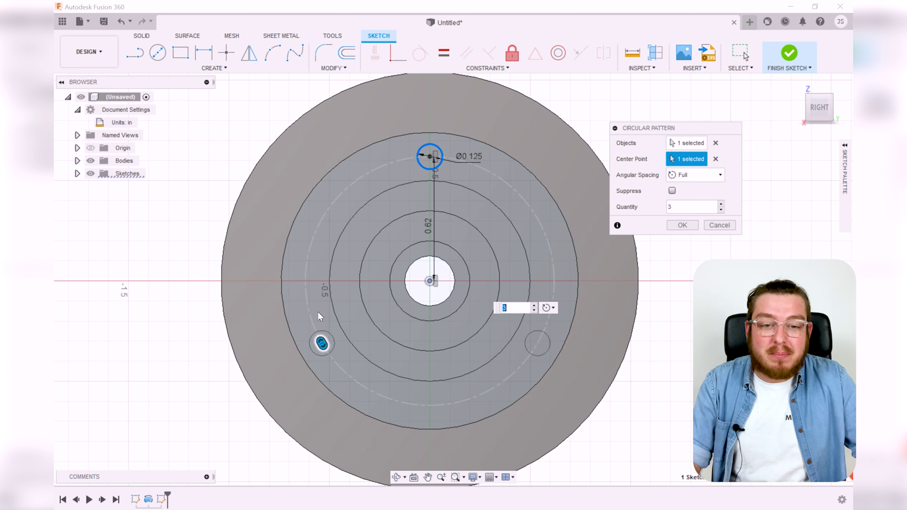
pyautogui.click(535, 305)
pyautogui.click(534, 305)
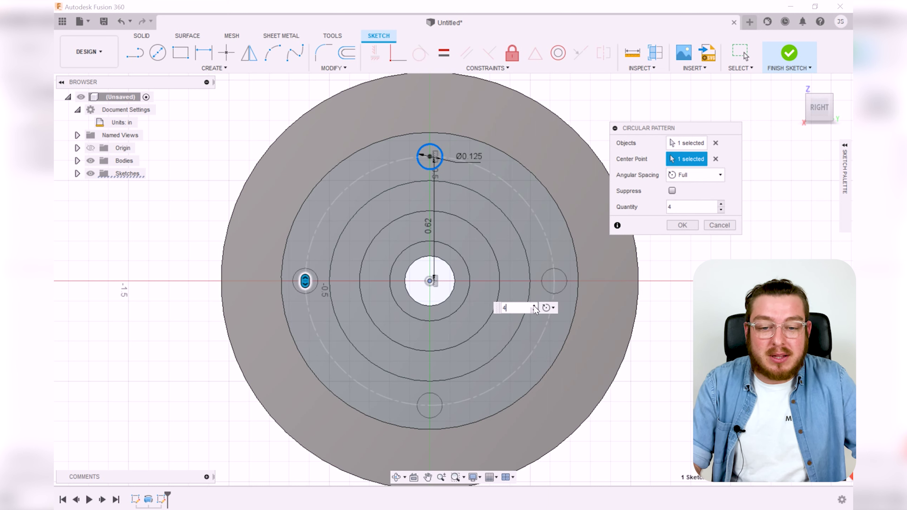
pyautogui.click(534, 305)
pyautogui.click(535, 305)
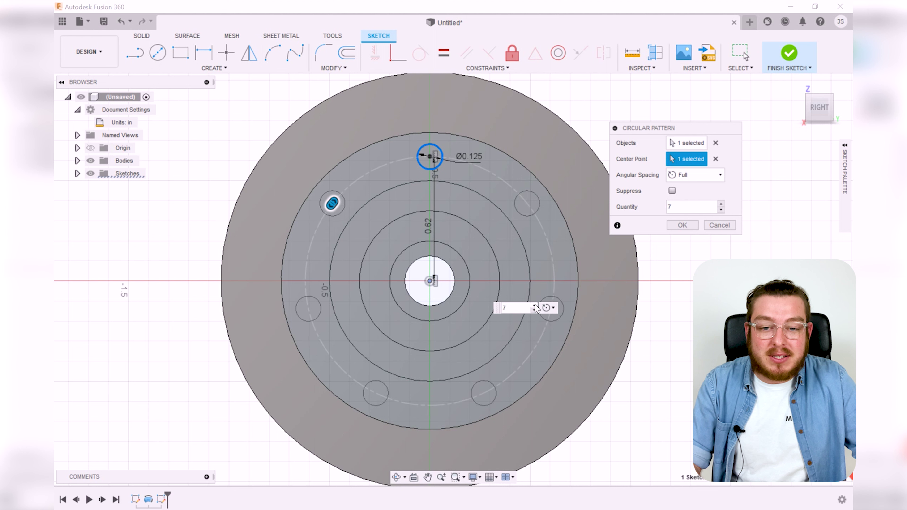
pyautogui.click(535, 306)
pyautogui.click(534, 305)
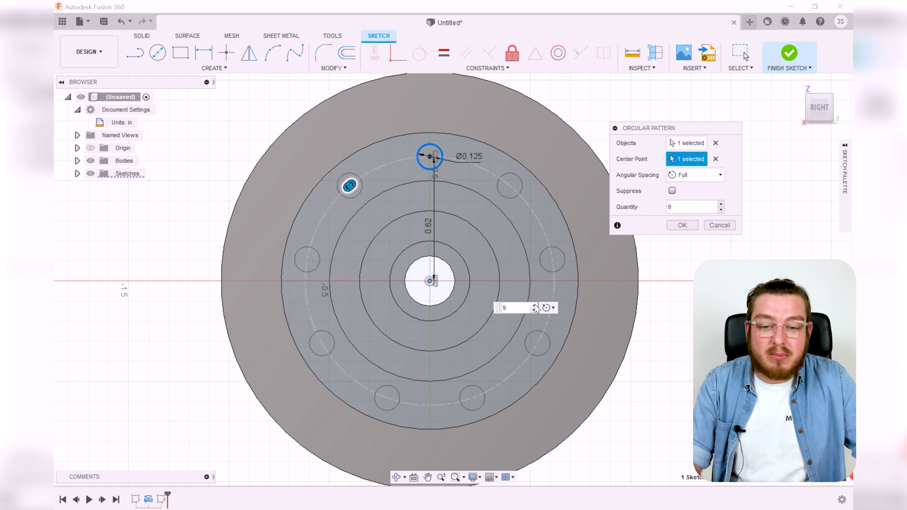
pyautogui.click(534, 306)
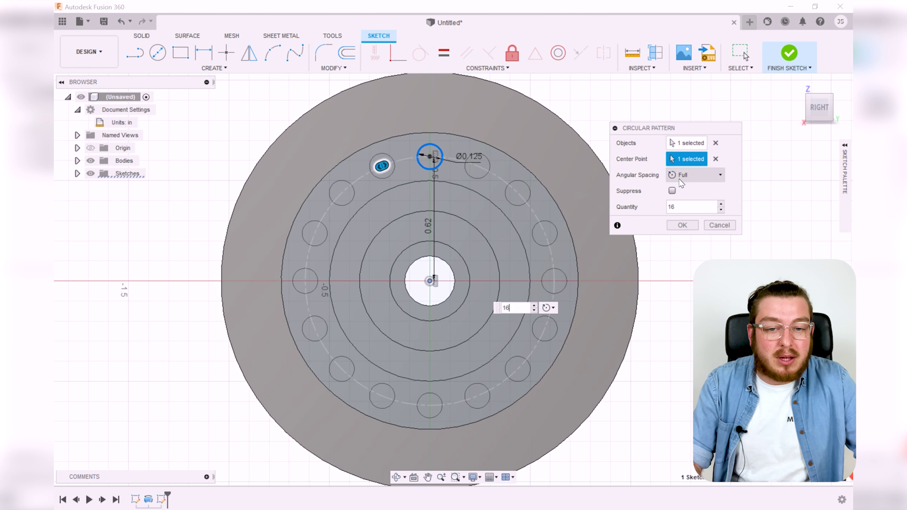
pyautogui.click(683, 225)
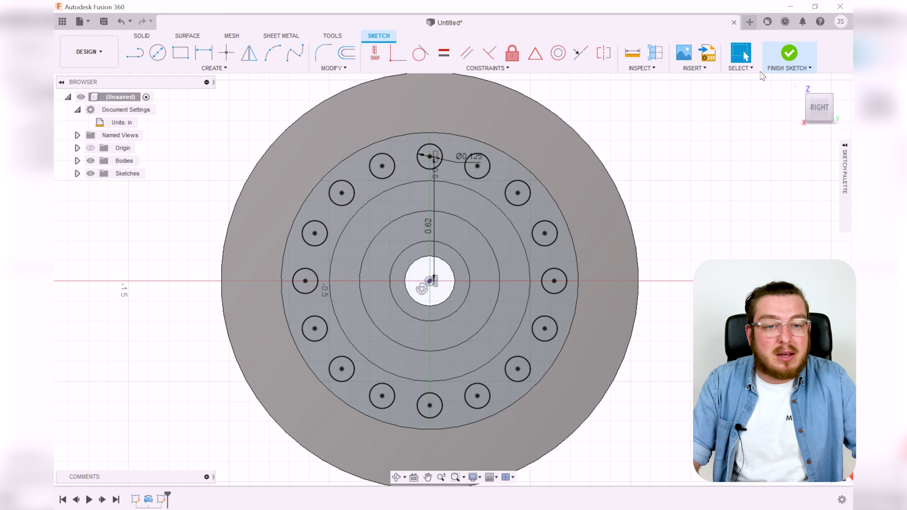
pyautogui.click(790, 55)
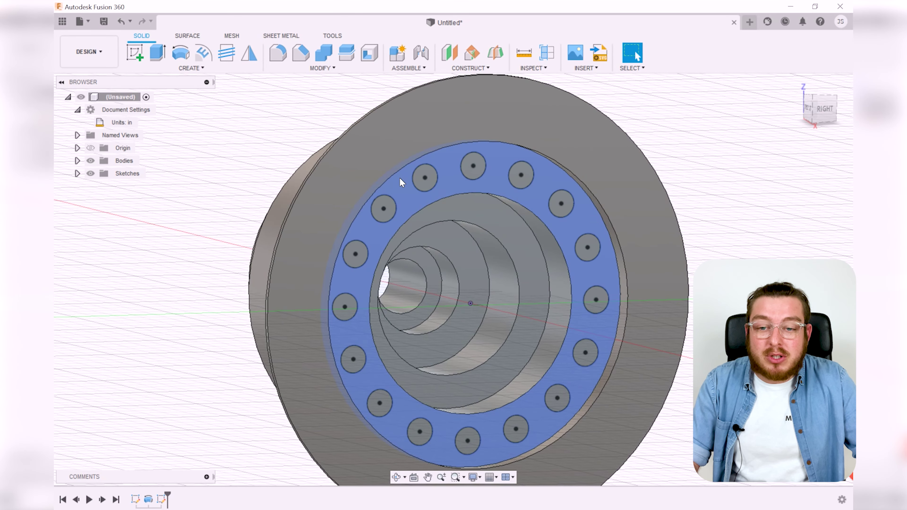
# Start an Extrude with all 16 patterned circles on the recessed ring face as its profiles
pyautogui.scroll(-1, 701, 210)
pyautogui.keyDown('shift'); pyautogui.moveTo(718, 203); pyautogui.dragTo(703, 205, button='middle'); pyautogui.keyUp('shift')
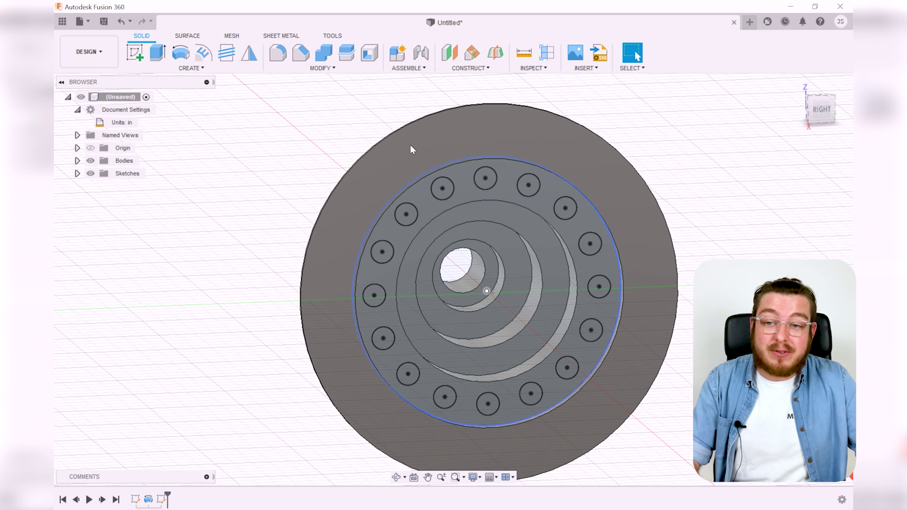
pyautogui.click(158, 53)
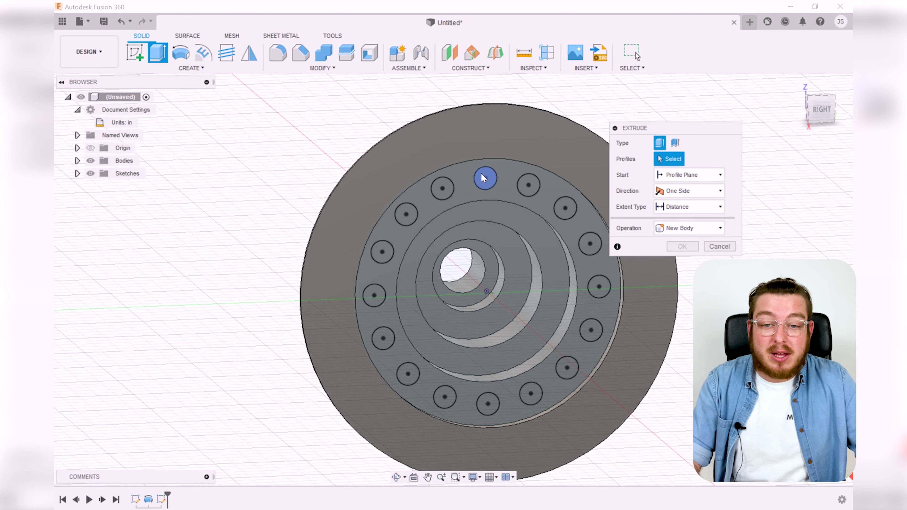
pyautogui.click(485, 177)
pyautogui.click(443, 188)
pyautogui.click(415, 212)
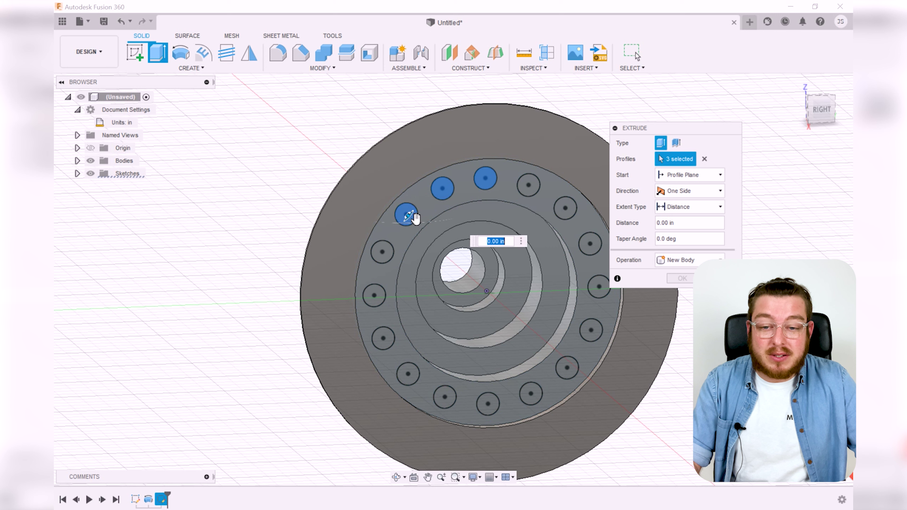
pyautogui.click(385, 257)
pyautogui.click(375, 293)
pyautogui.click(384, 334)
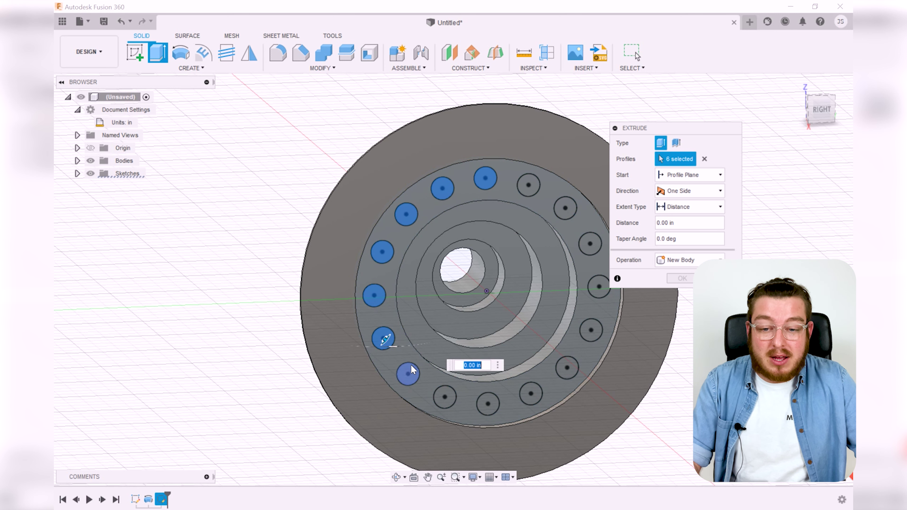
pyautogui.click(411, 368)
pyautogui.click(443, 396)
pyautogui.click(488, 403)
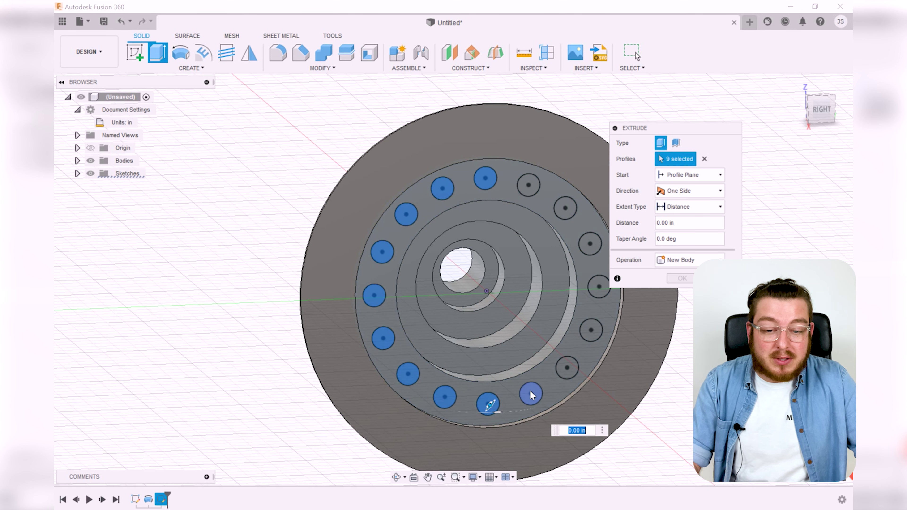
pyautogui.click(531, 394)
pyautogui.click(567, 368)
pyautogui.click(591, 329)
pyautogui.click(597, 288)
pyautogui.click(590, 249)
pyautogui.click(567, 208)
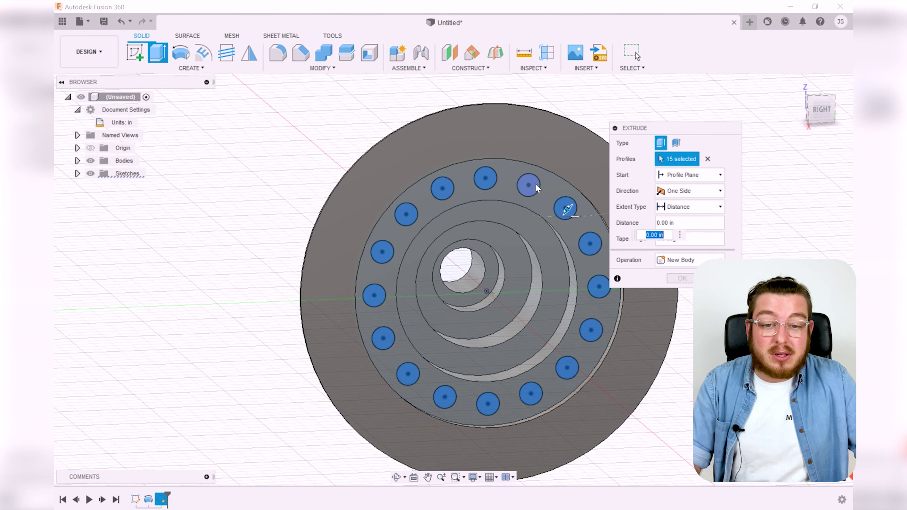
pyautogui.click(532, 185)
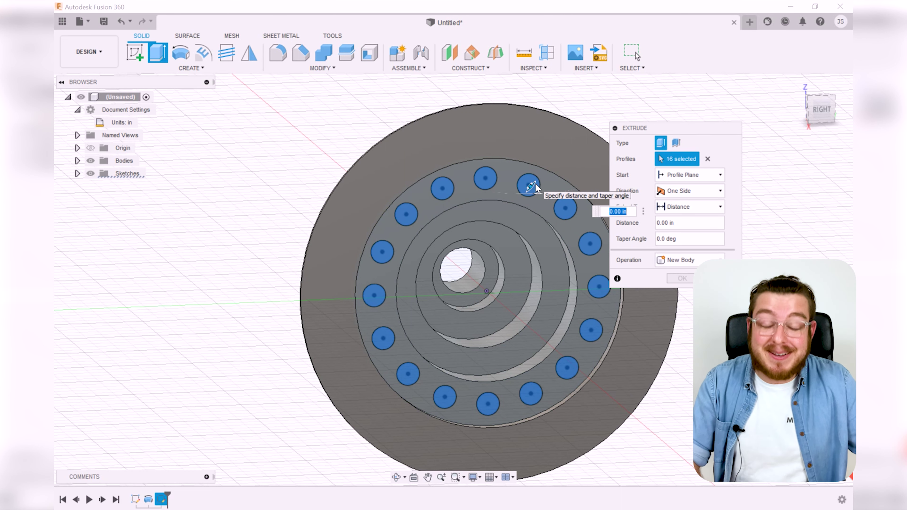
# Extrude the 16 circles by -0.5 in to cut the ring of holes into the part
pyautogui.moveTo(476, 244); pyautogui.dragTo(423, 239, button='middle')
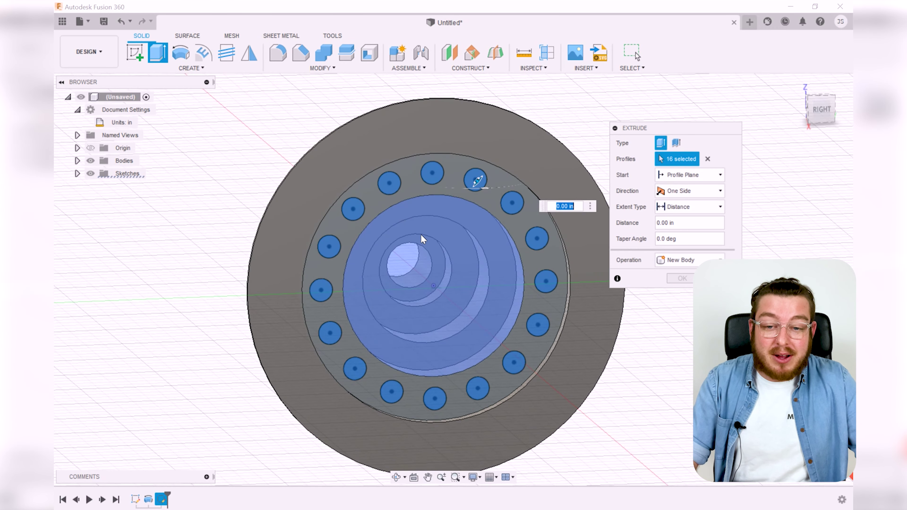
pyautogui.keyDown('shift'); pyautogui.moveTo(418, 276); pyautogui.dragTo(442, 290, button='middle'); pyautogui.keyUp('shift')
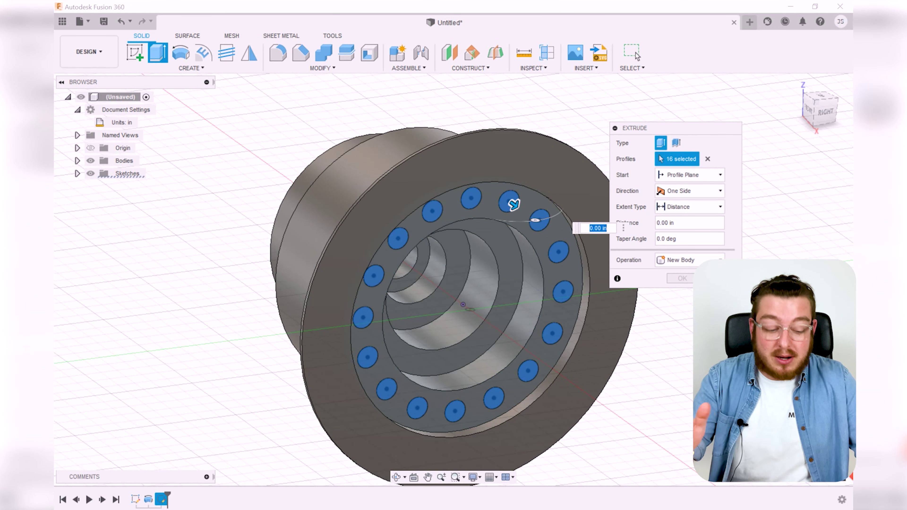
pyautogui.press('BackSpace')
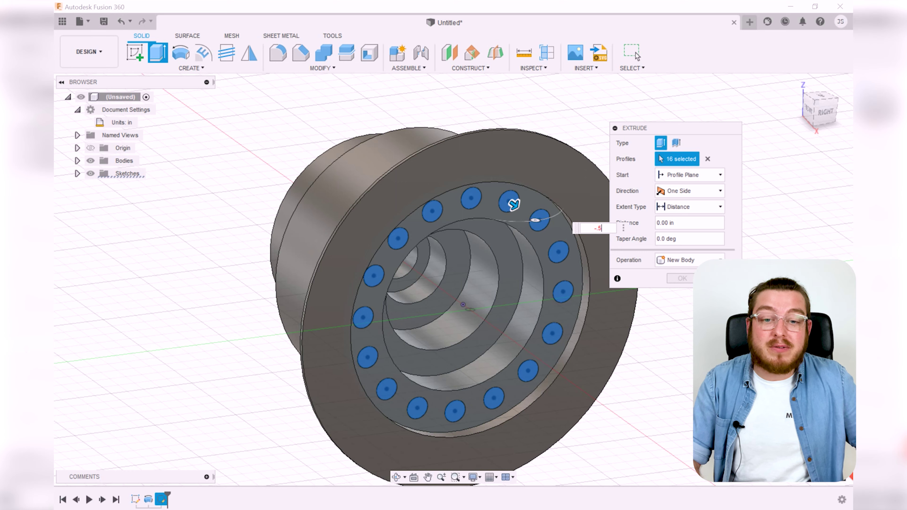
pyautogui.write('-.5')
pyautogui.press('Return')
pyautogui.moveTo(585, 379)
pyautogui.keyDown('shift'); pyautogui.mouseDown(button='middle')
pyautogui.moveTo(569, 362)
pyautogui.moveTo(577, 359)
pyautogui.moveTo(586, 373)
pyautogui.moveTo(571, 368)
pyautogui.mouseUp(button='middle'); pyautogui.keyUp('shift')
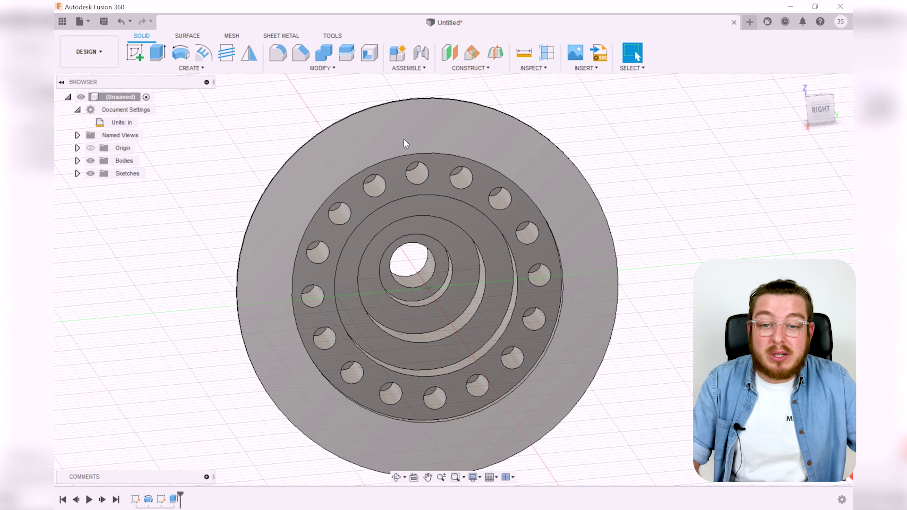
pyautogui.keyDown('shift'); pyautogui.moveTo(415, 265); pyautogui.dragTo(524, 252, button='middle'); pyautogui.keyUp('shift')
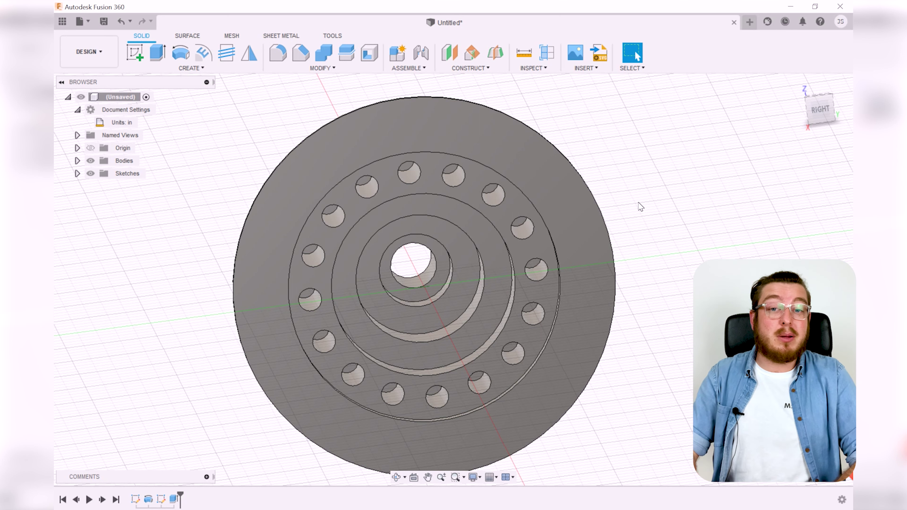
# Start a new sketch on the deeper step face, the second ring outward from the central bore, viewed from the right
pyautogui.click(134, 53)
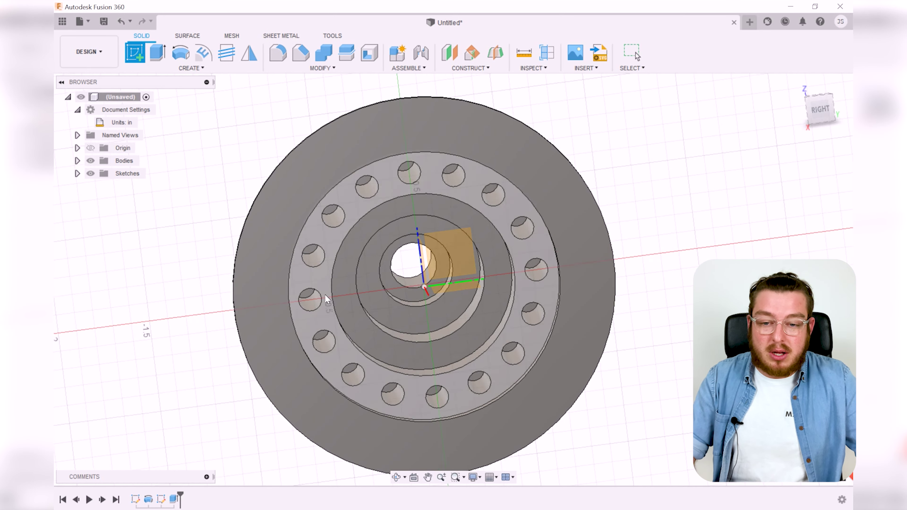
pyautogui.click(829, 114)
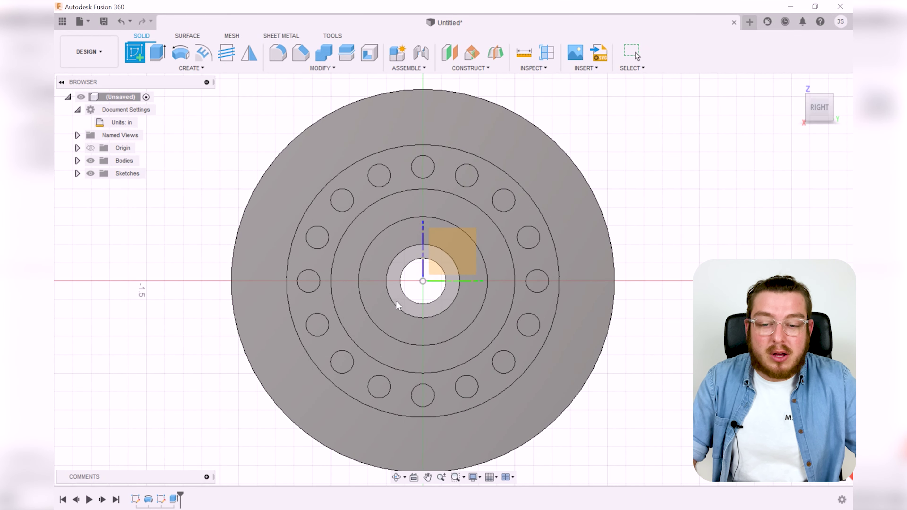
pyautogui.click(376, 305)
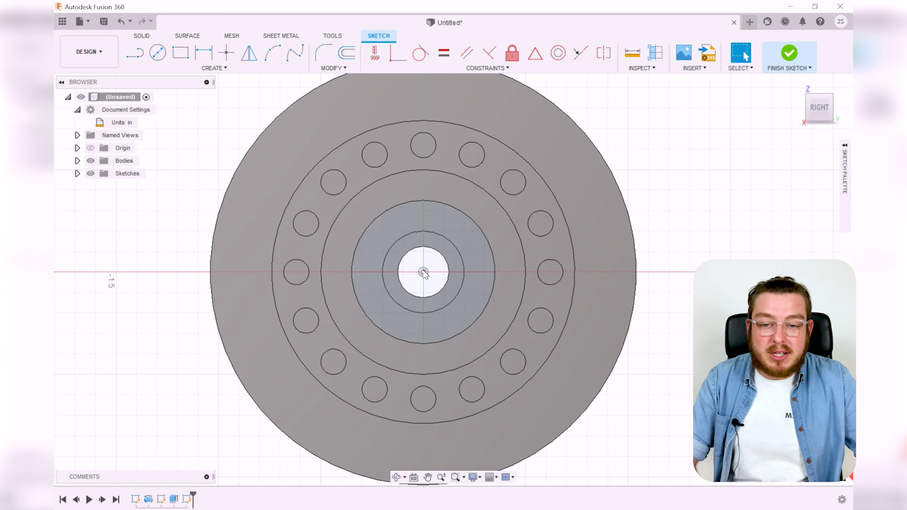
# Sketch a small center-point circle on the upper part of the deeper step face, slightly beside the vertical axis
pyautogui.click(159, 52)
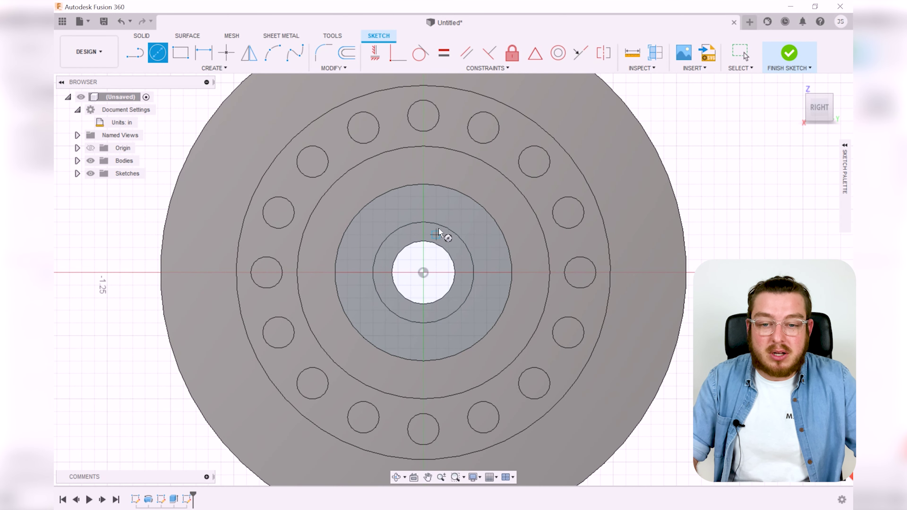
pyautogui.scroll(3, 444, 223)
pyautogui.click(438, 204)
pyautogui.click(448, 218)
pyautogui.press('Escape')
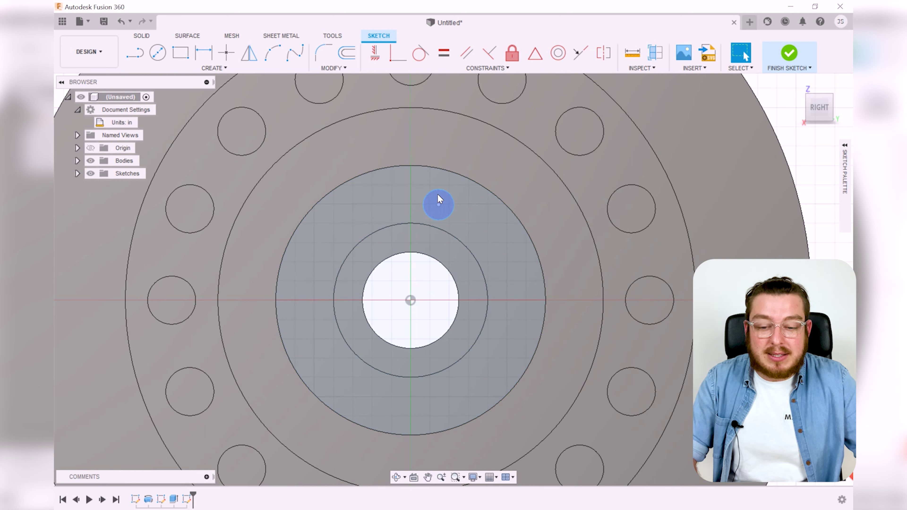
# Dimension the small circle on the deeper step face to a diameter of 1/16 in
pyautogui.click(438, 202)
pyautogui.press('d')
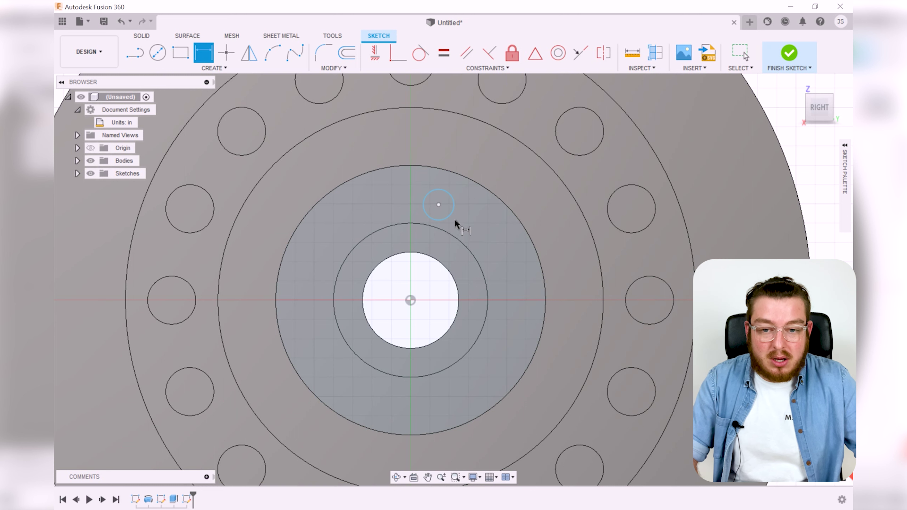
pyautogui.click(453, 217)
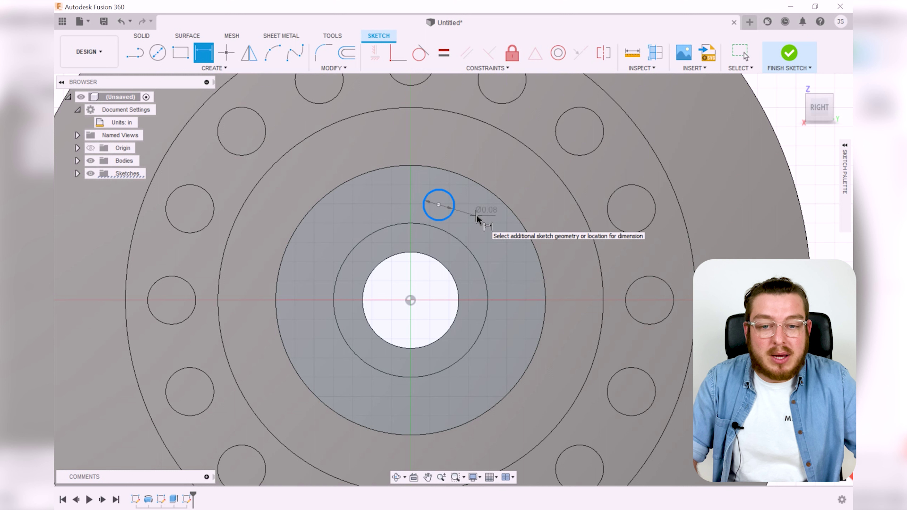
pyautogui.click(477, 216)
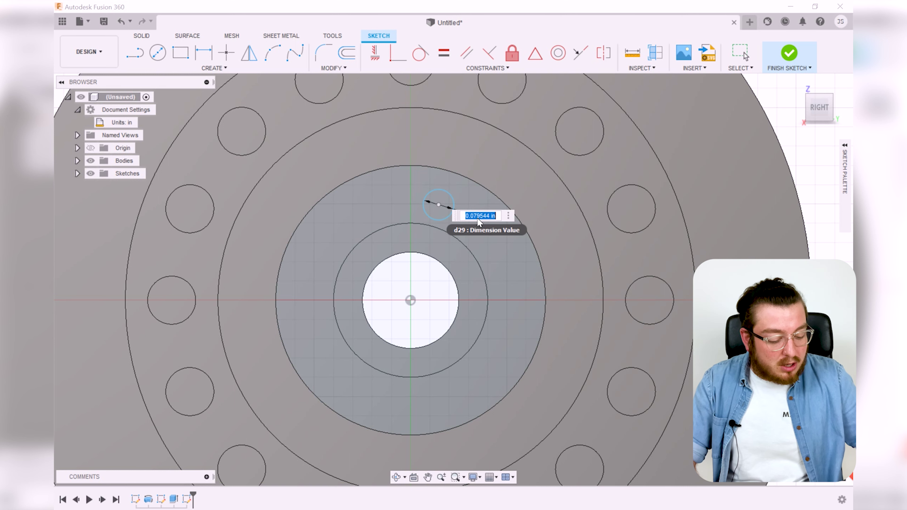
pyautogui.write('1/16')
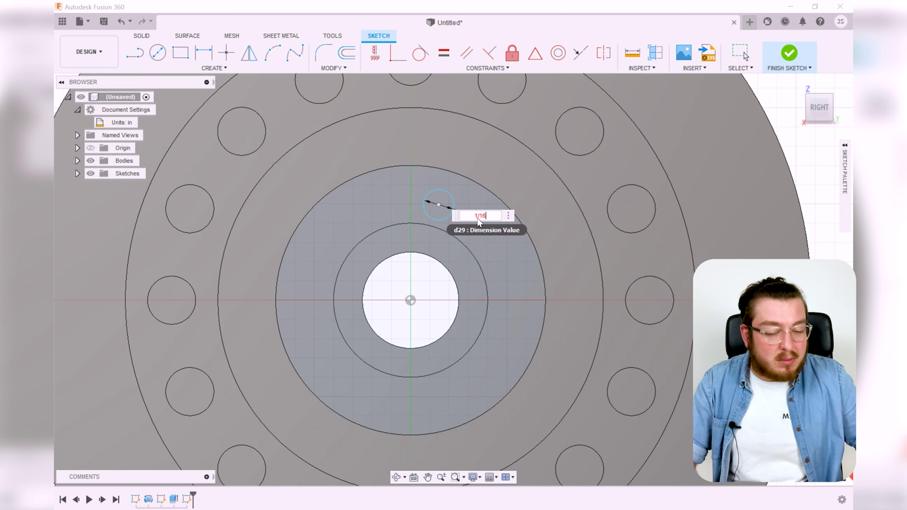
pyautogui.press('Return')
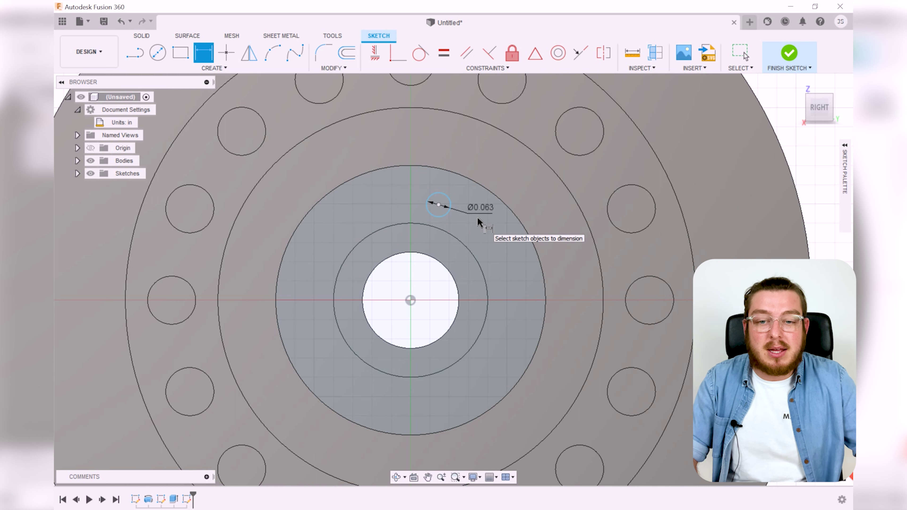
# Set the distance from the small circle's center to the sketch origin to 0.275 in
pyautogui.click(439, 205)
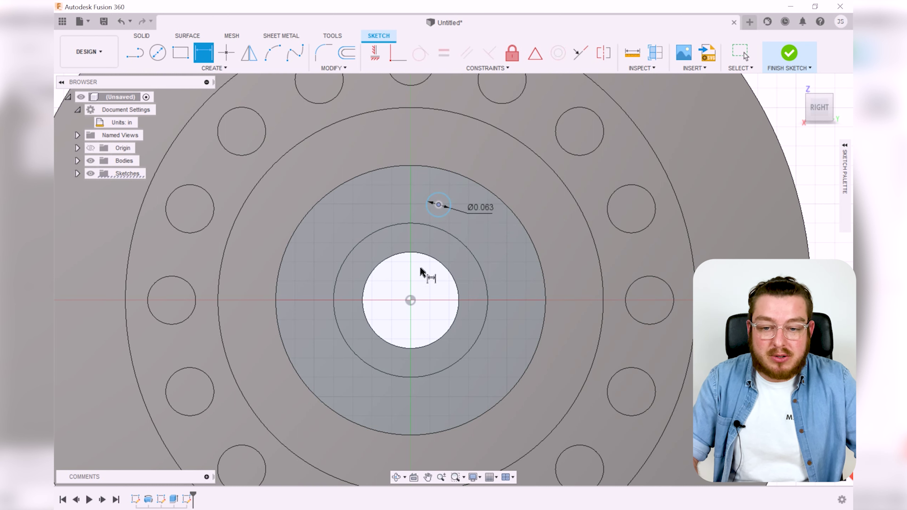
pyautogui.click(411, 301)
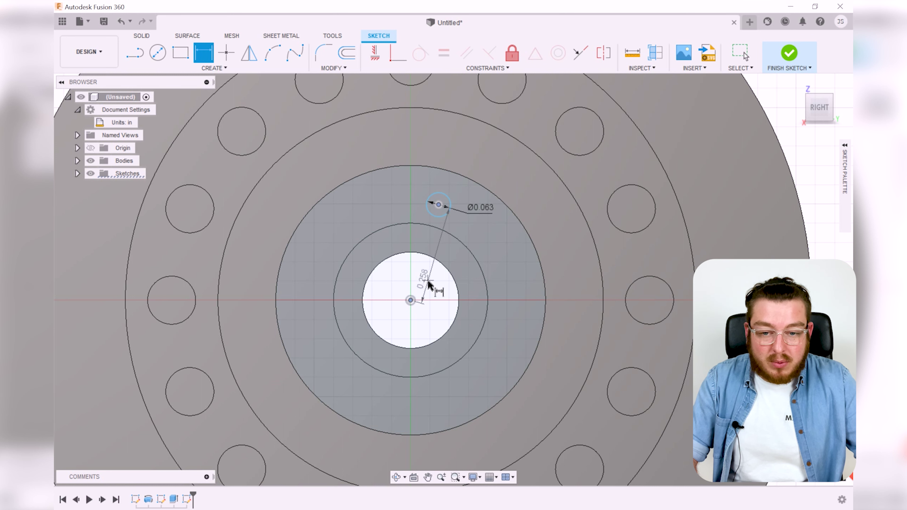
pyautogui.click(430, 282)
pyautogui.write('2')
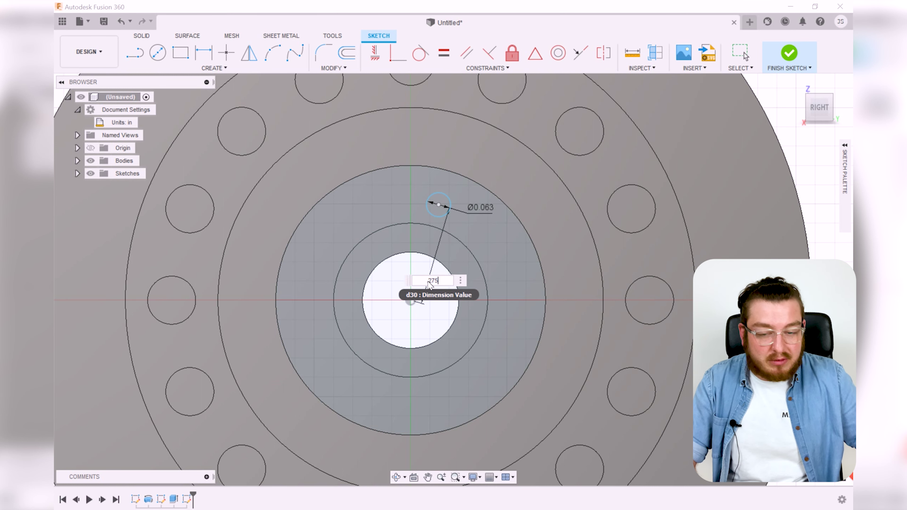
pyautogui.write('75')
pyautogui.press('Return')
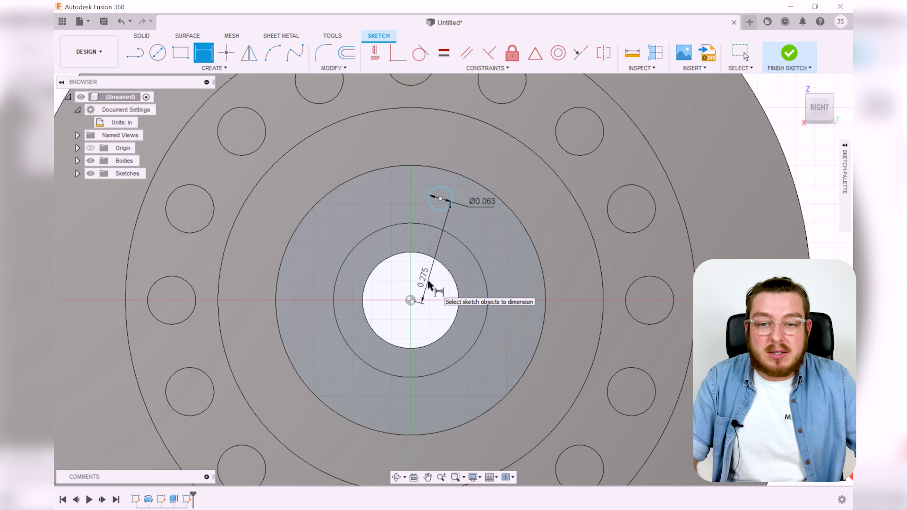
# Align the small circle's center vertically with the origin using a Horizontal/Vertical constraint, and finish the sketch
pyautogui.press('Escape')
pyautogui.click(375, 54)
pyautogui.click(441, 198)
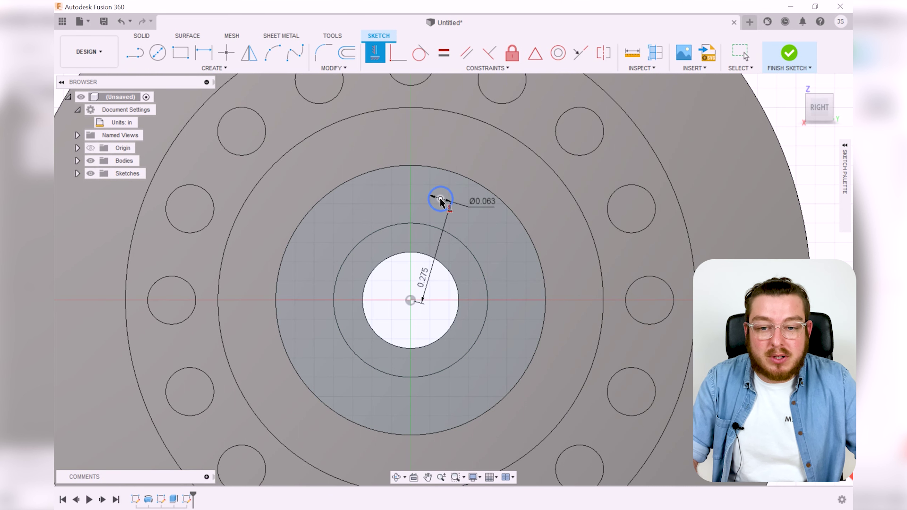
pyautogui.click(410, 301)
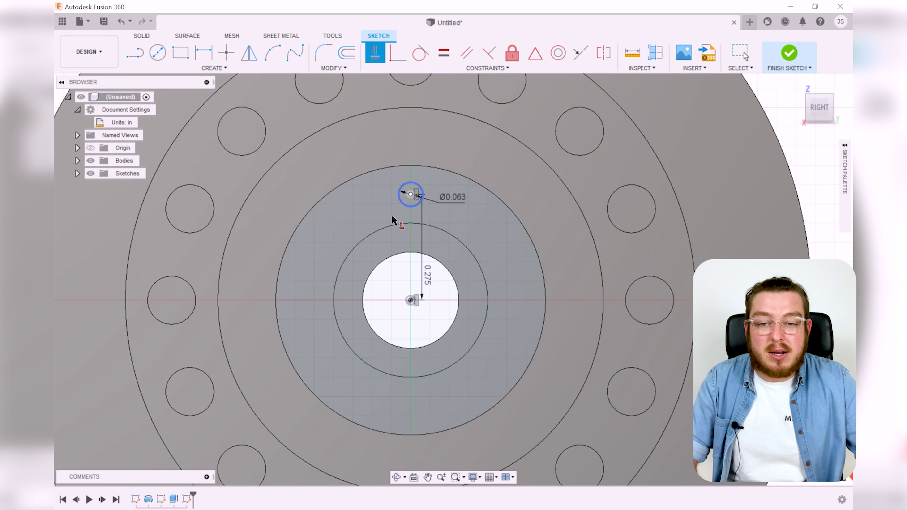
pyautogui.scroll(-1, 553, 179)
pyautogui.scroll(-2, 553, 179)
pyautogui.click(788, 54)
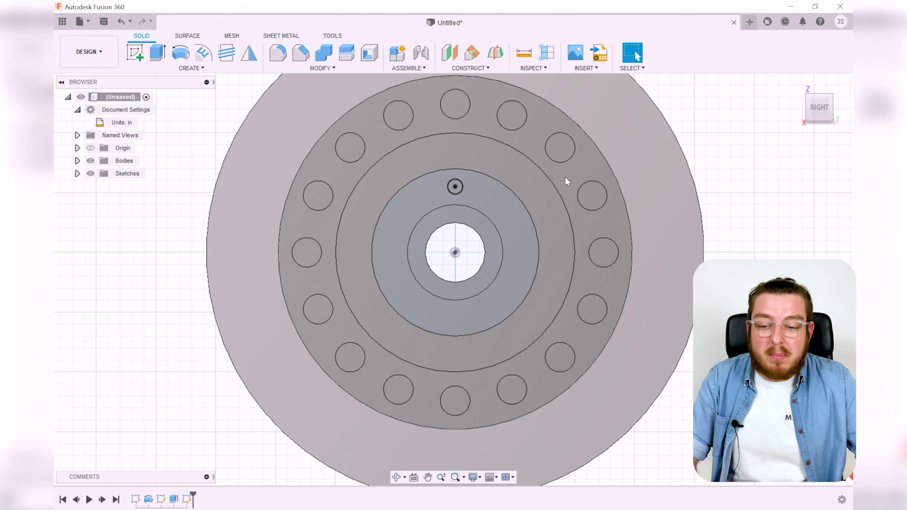
# Extrude the small circle by -0.5 in as a cut to make a hole in the deeper step face
pyautogui.scroll(-2, 456, 254)
pyautogui.moveTo(455, 257)
pyautogui.keyDown('shift'); pyautogui.mouseDown(button='middle')
pyautogui.moveTo(458, 277)
pyautogui.moveTo(573, 373)
pyautogui.mouseUp(button='middle'); pyautogui.keyUp('shift')
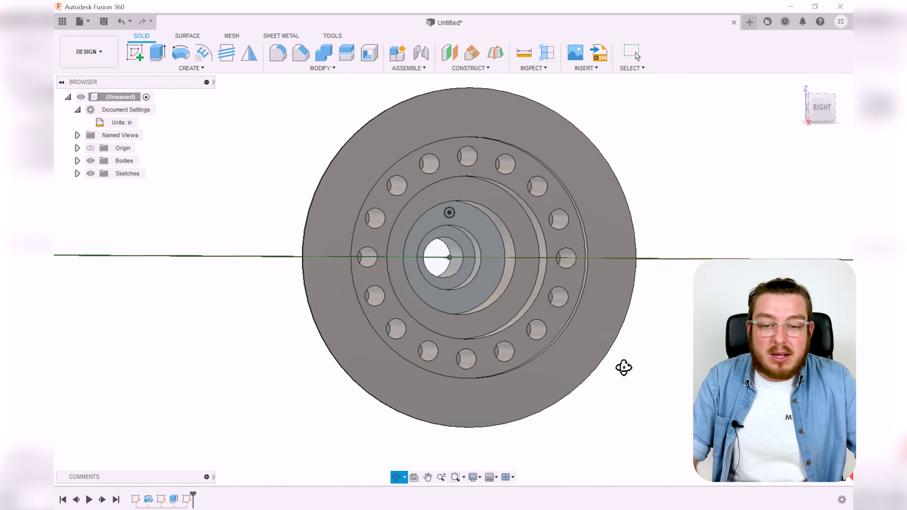
pyautogui.press('e')
pyautogui.scroll(3, 452, 215)
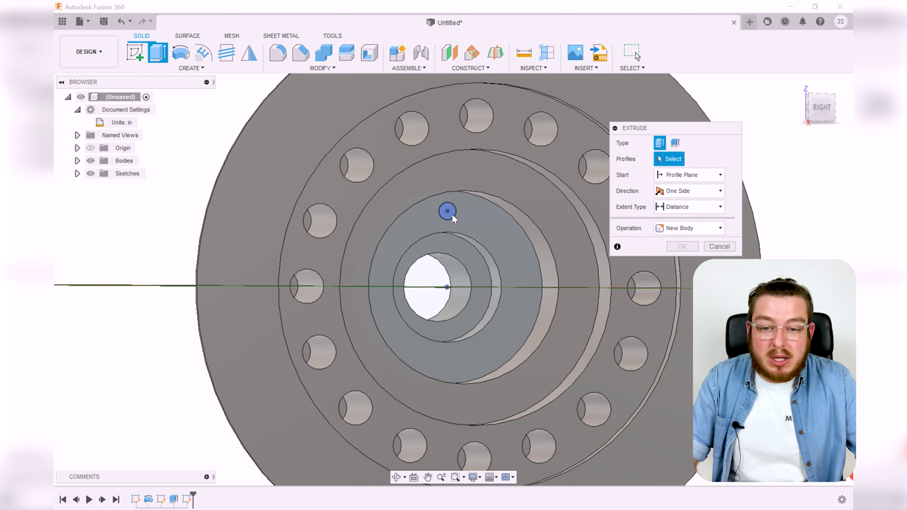
pyautogui.click(452, 215)
pyautogui.write('-.5')
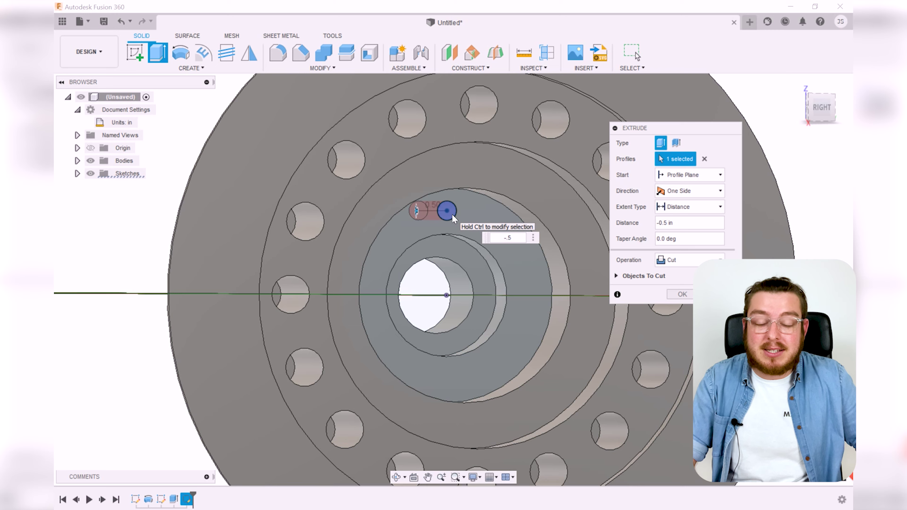
pyautogui.press('Return')
pyautogui.scroll(-2, 452, 214)
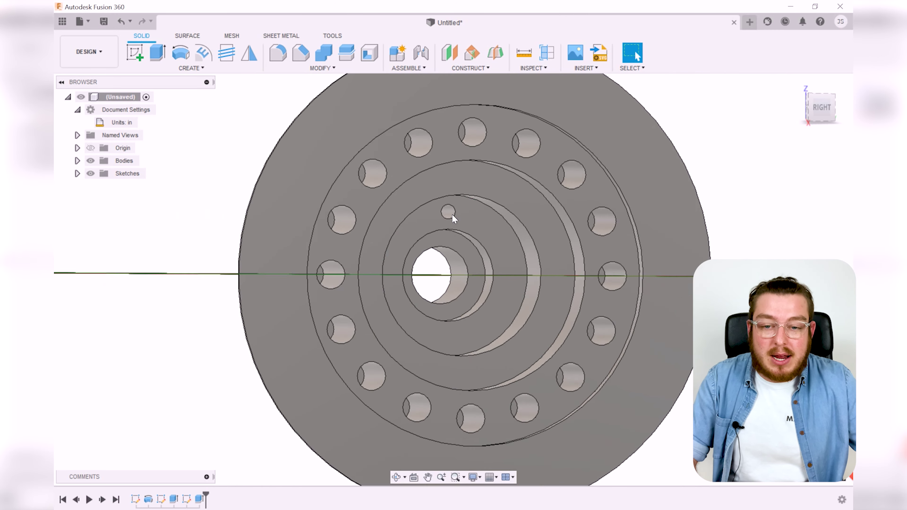
# Start a solid Circular Pattern of type Features with the small hole's extrude cut as its object
pyautogui.scroll(-2, 452, 214)
pyautogui.moveTo(607, 263)
pyautogui.keyDown('shift'); pyautogui.mouseDown(button='middle')
pyautogui.moveTo(581, 270)
pyautogui.moveTo(603, 273)
pyautogui.mouseUp(button='middle'); pyautogui.keyUp('shift')
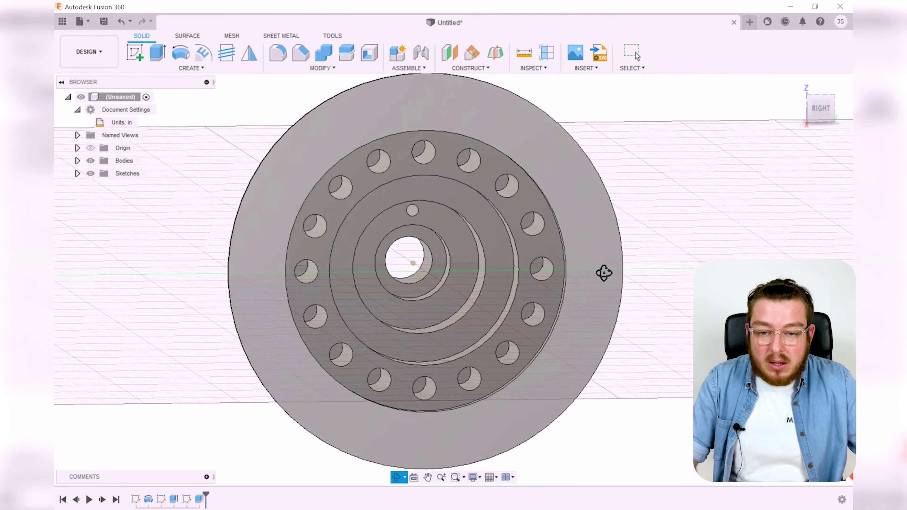
pyautogui.click(206, 71)
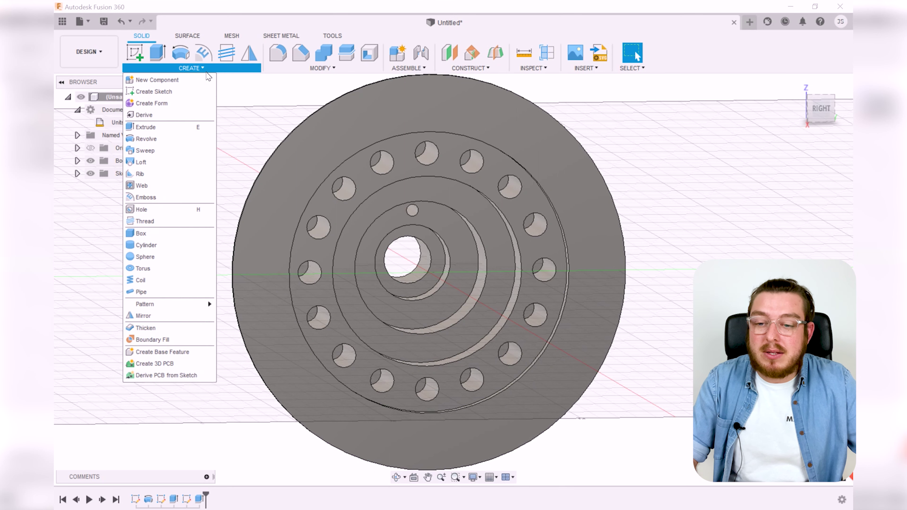
pyautogui.moveTo(154, 306)
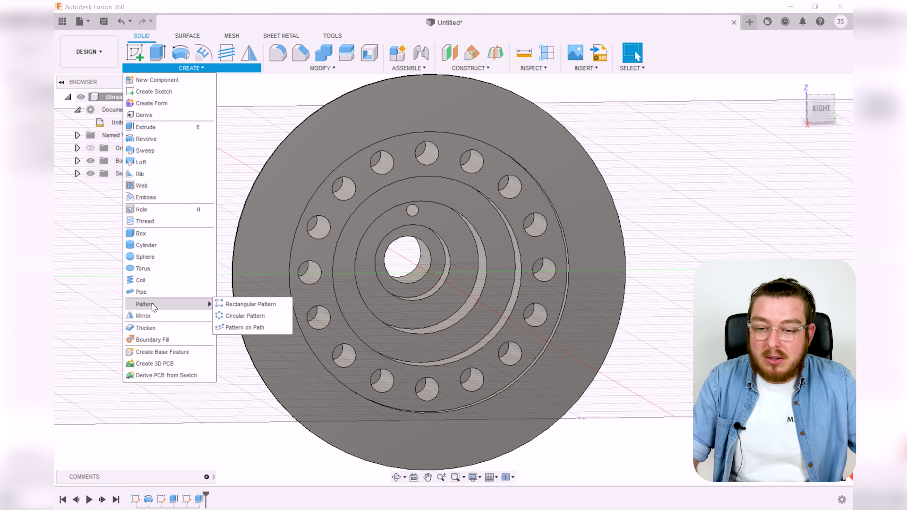
pyautogui.click(237, 316)
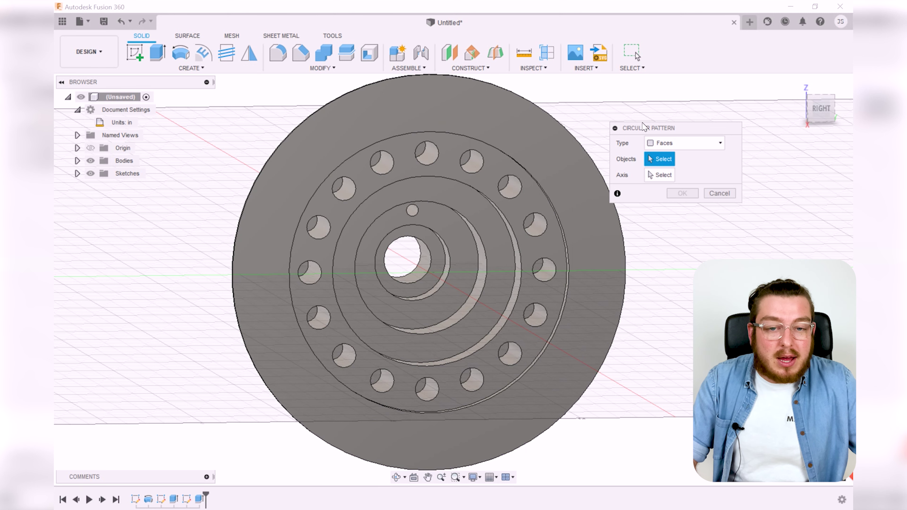
pyautogui.moveTo(643, 126); pyautogui.dragTo(651, 131)
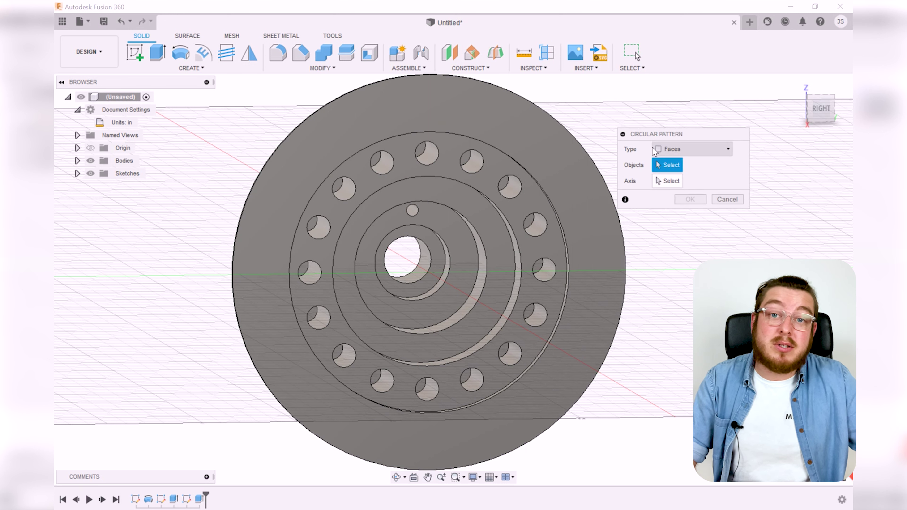
pyautogui.click(682, 149)
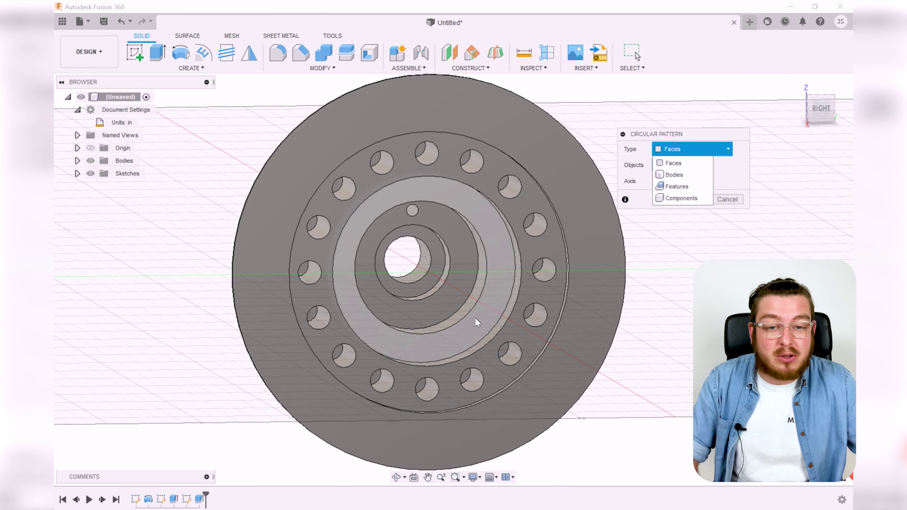
pyautogui.click(678, 187)
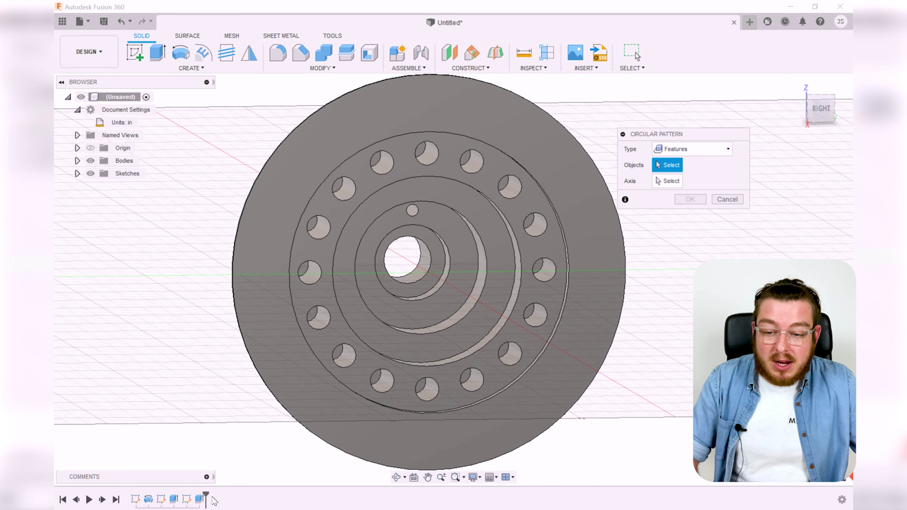
pyautogui.click(200, 499)
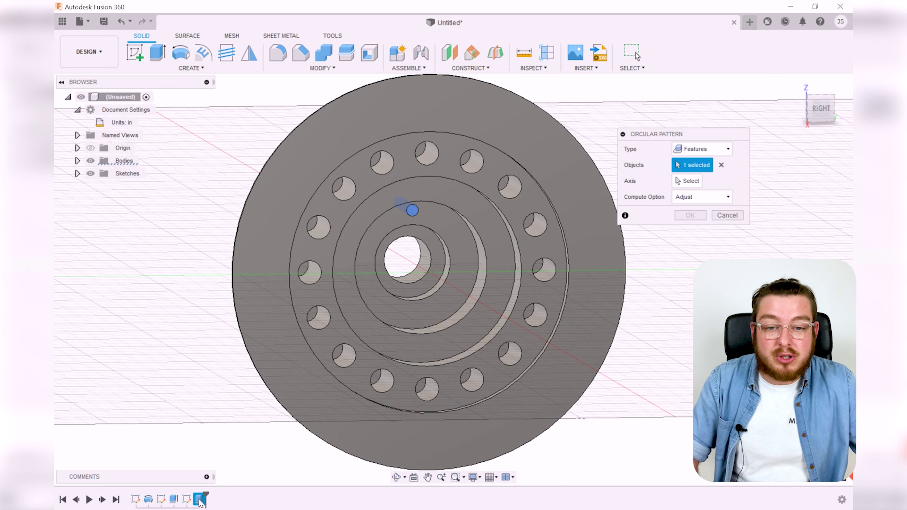
# Pattern the small hole around the central X axis with a quantity of 16 over the full circle
pyautogui.click(684, 181)
pyautogui.keyDown('shift'); pyautogui.moveTo(522, 253); pyautogui.dragTo(498, 297, button='middle'); pyautogui.keyUp('shift')
pyautogui.scroll(3, 495, 300)
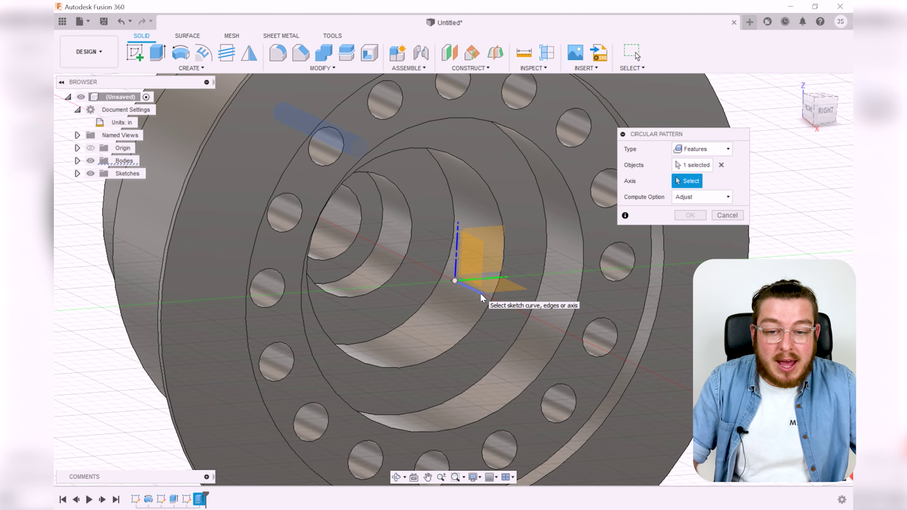
pyautogui.click(482, 298)
pyautogui.scroll(-4, 433, 294)
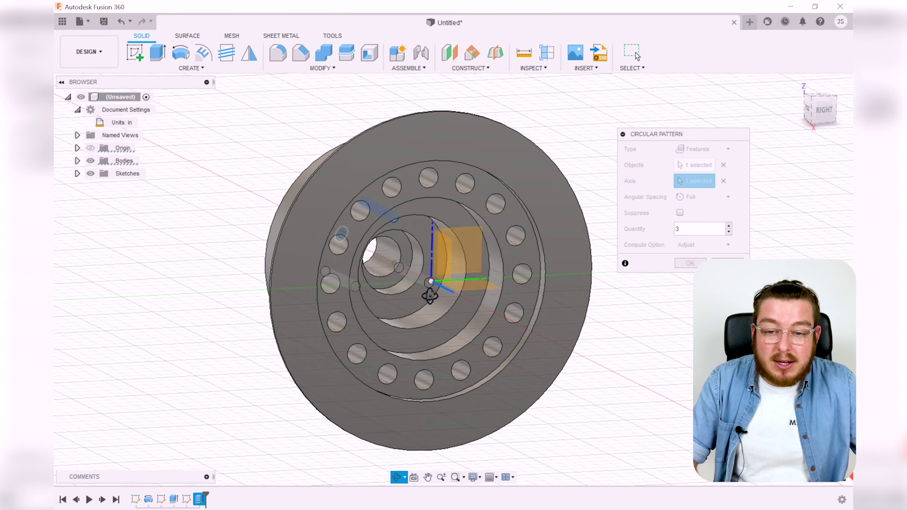
pyautogui.write('16')
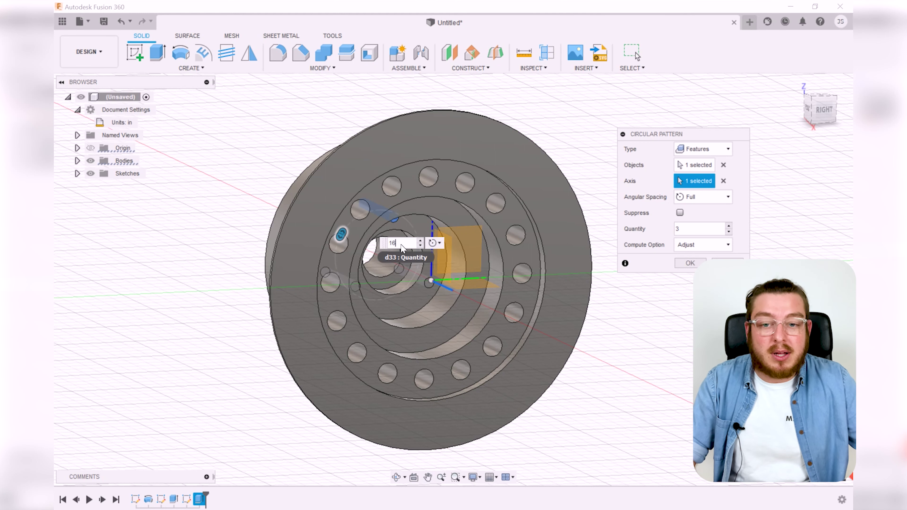
pyautogui.click(690, 263)
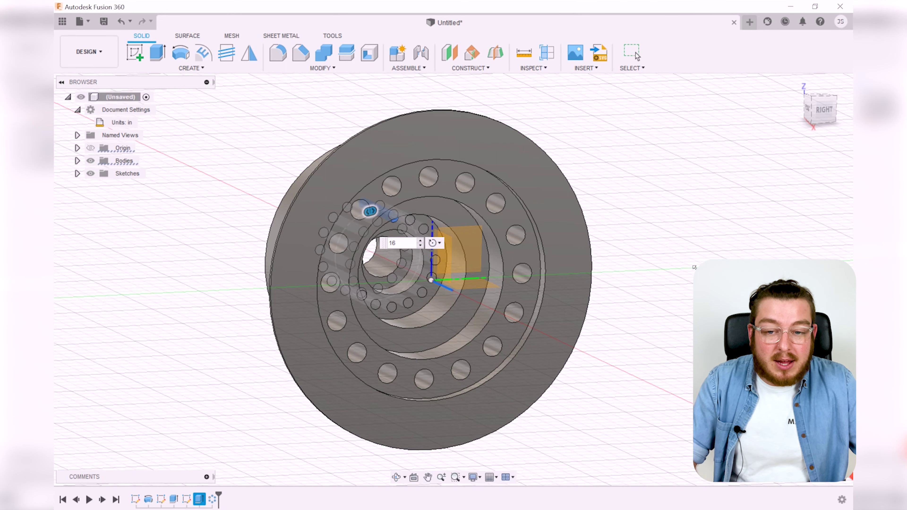
pyautogui.keyDown('shift'); pyautogui.moveTo(647, 300); pyautogui.dragTo(626, 326, button='middle'); pyautogui.keyUp('shift')
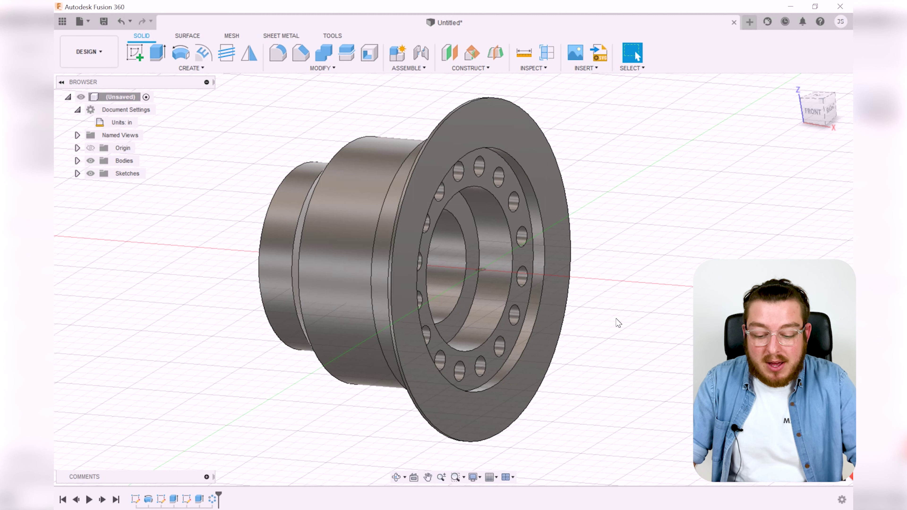
pyautogui.keyDown('shift'); pyautogui.moveTo(682, 196); pyautogui.dragTo(366, 259, button='middle'); pyautogui.keyUp('shift')
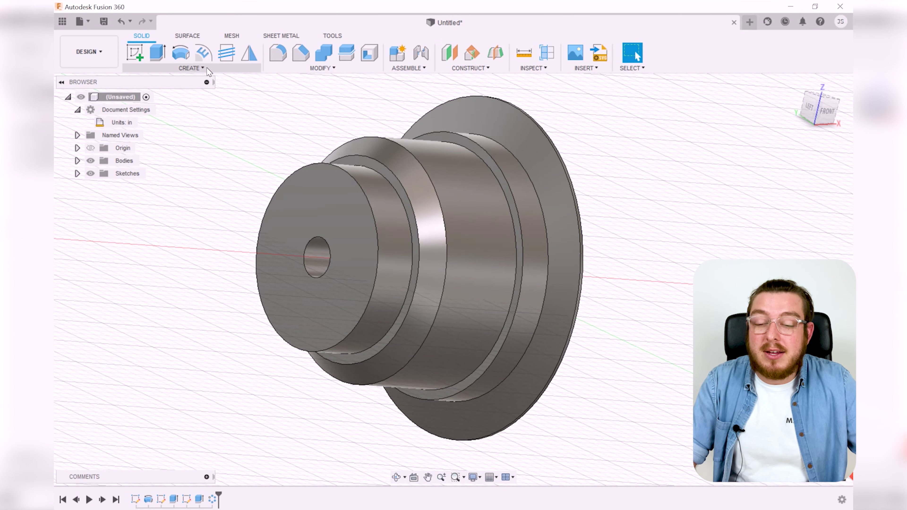
pyautogui.click(191, 67)
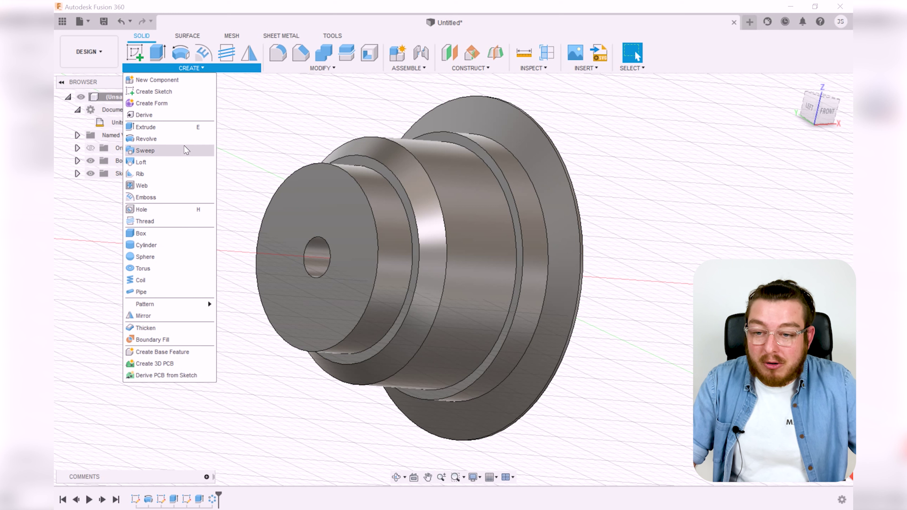
pyautogui.click(159, 198)
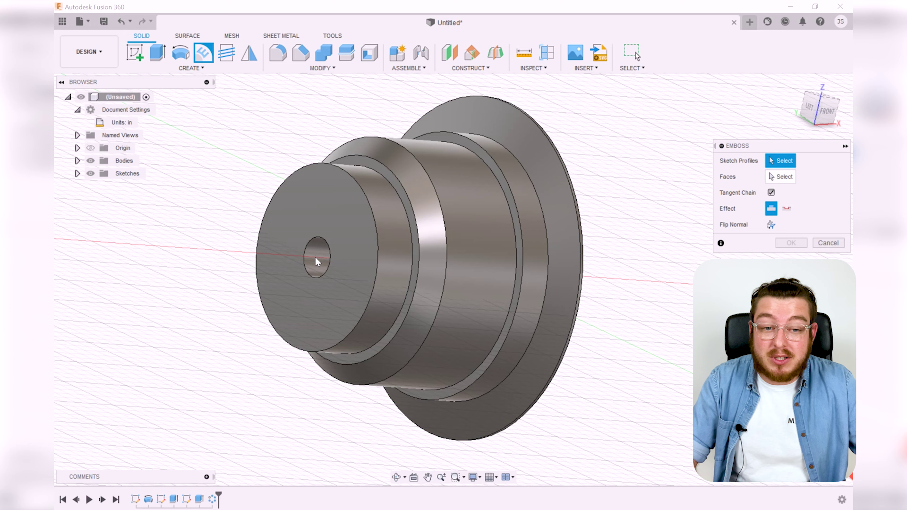
pyautogui.keyDown('shift'); pyautogui.moveTo(317, 262); pyautogui.dragTo(322, 278, button='middle'); pyautogui.keyUp('shift')
pyautogui.click(781, 176)
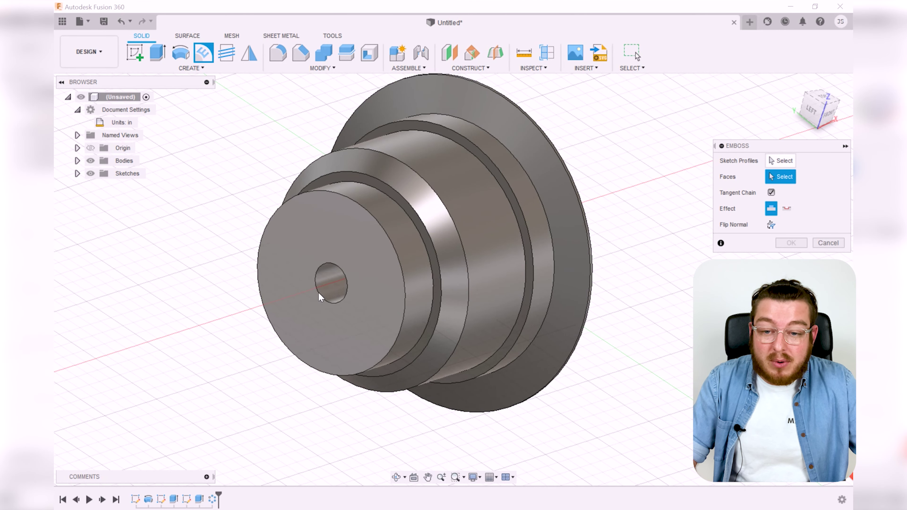
pyautogui.click(333, 290)
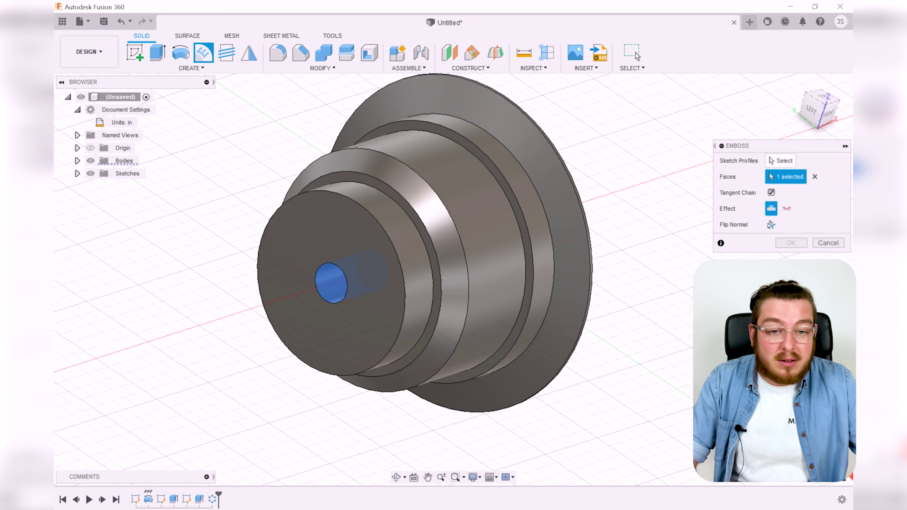
pyautogui.click(828, 243)
# Add a modeled, full-length right-hand 1/4-20 UNC thread, class 3B, to the wall of the small central bore
pyautogui.click(203, 68)
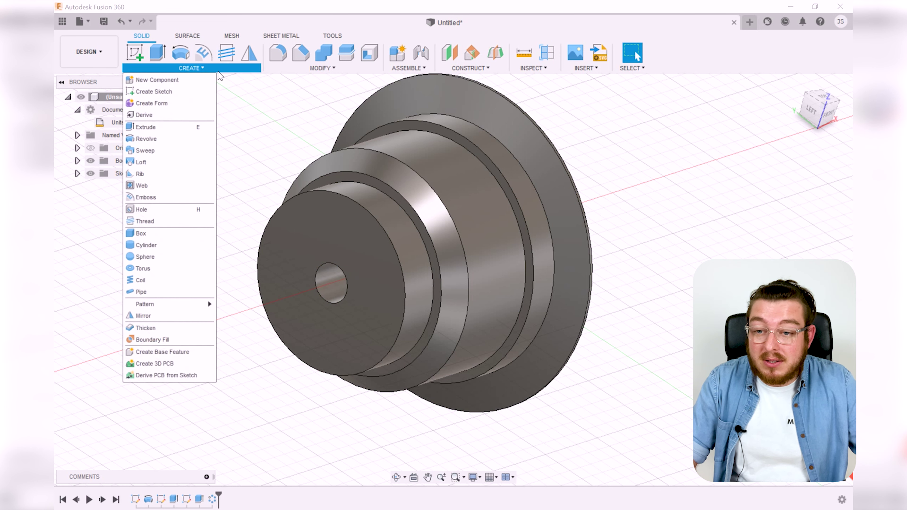
pyautogui.click(157, 222)
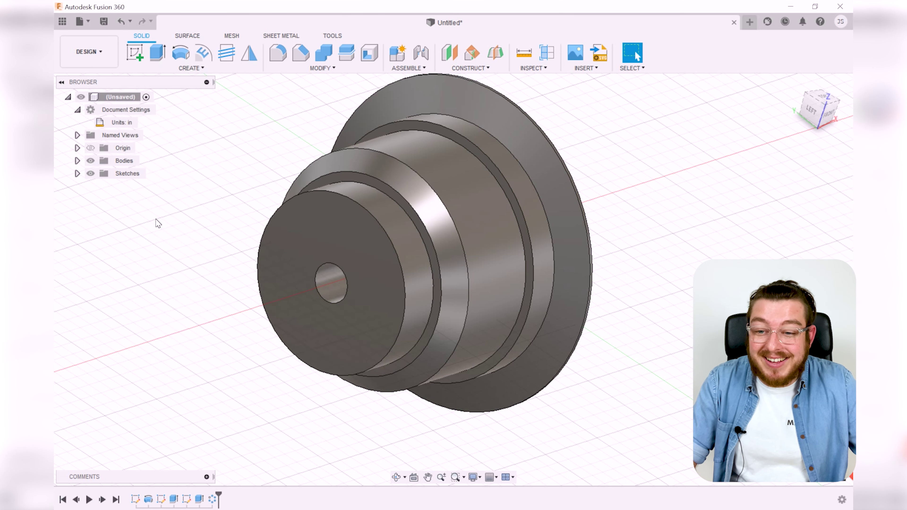
pyautogui.click(332, 282)
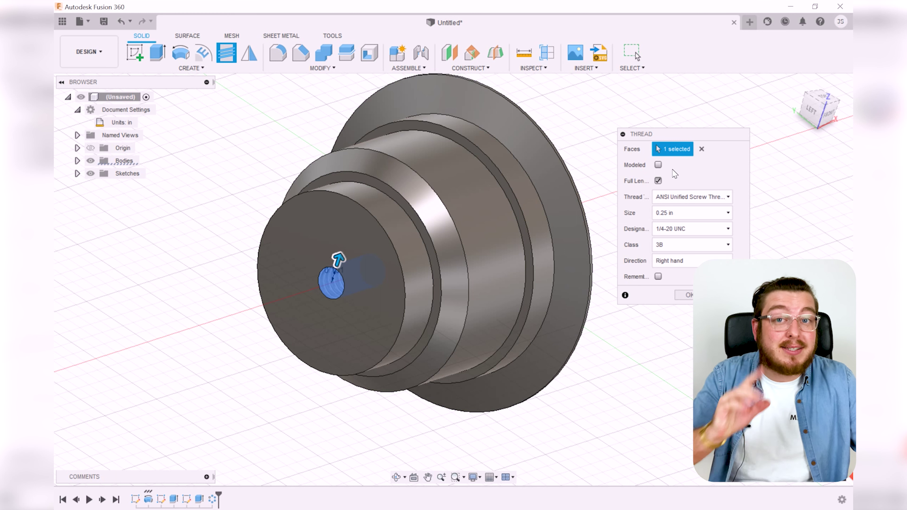
pyautogui.click(658, 167)
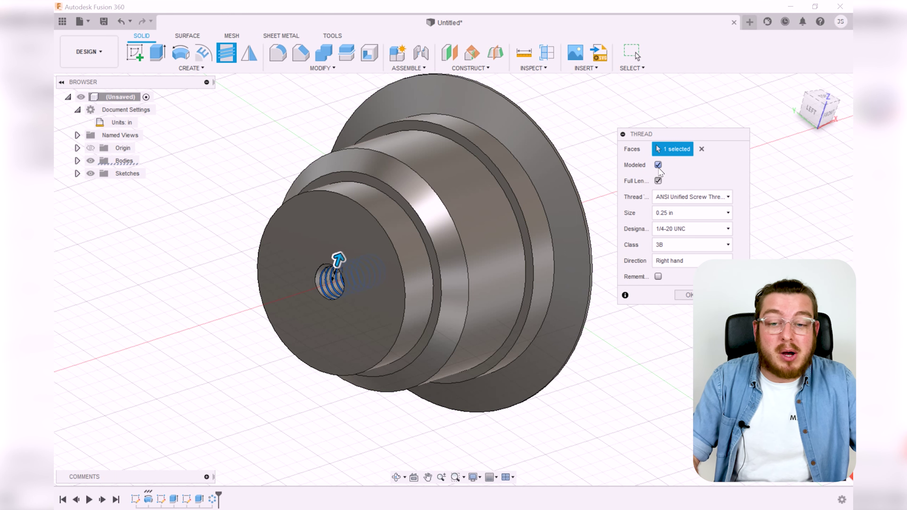
pyautogui.scroll(5, 307, 298)
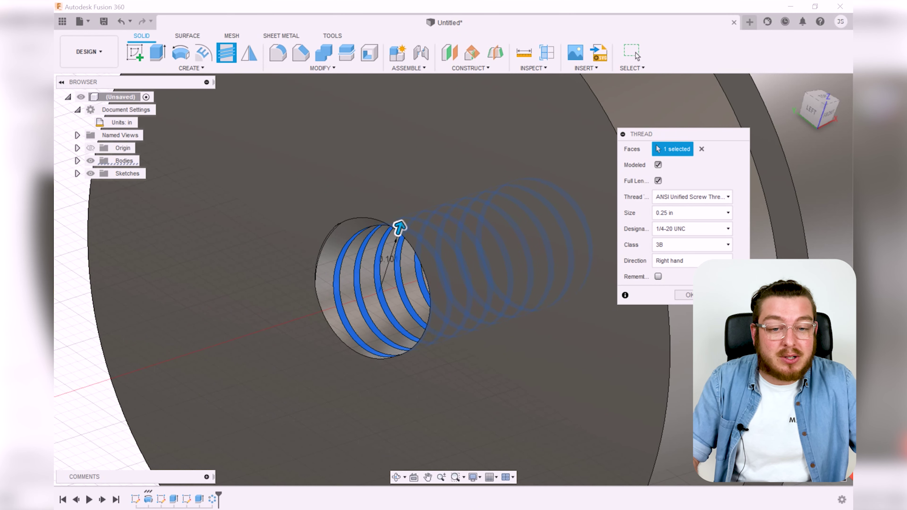
pyautogui.press('Return')
# Chamfer the outer edge of the small end face and the shoulder edge nearest the flange by 0.02 in
pyautogui.keyDown('shift'); pyautogui.moveTo(492, 317); pyautogui.dragTo(563, 190, button='middle'); pyautogui.keyUp('shift')
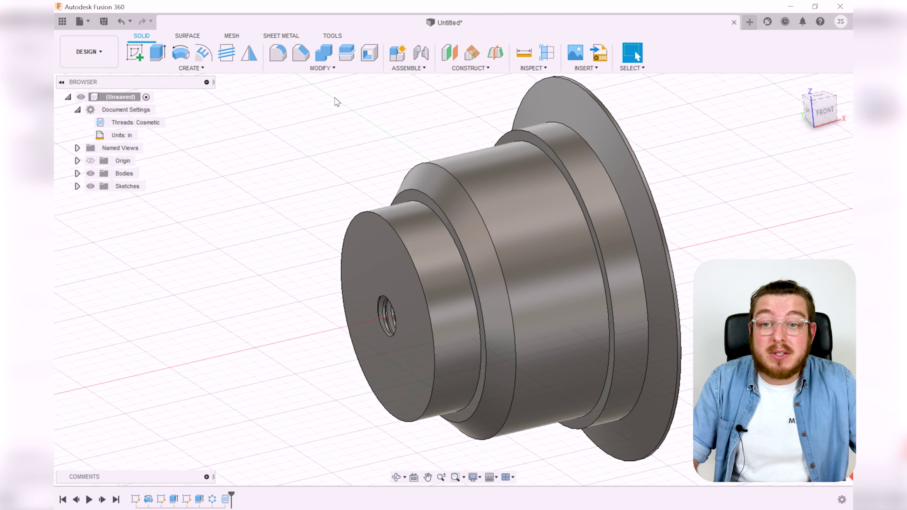
pyautogui.click(307, 60)
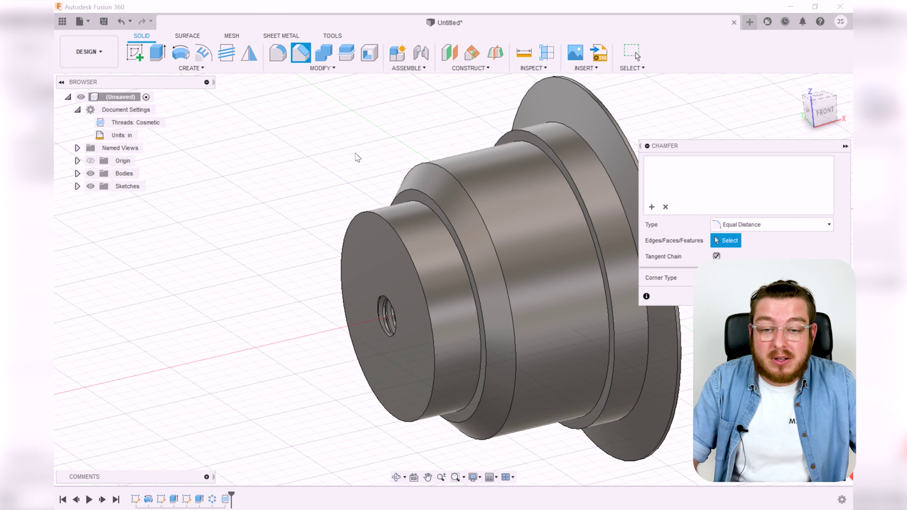
pyautogui.click(381, 221)
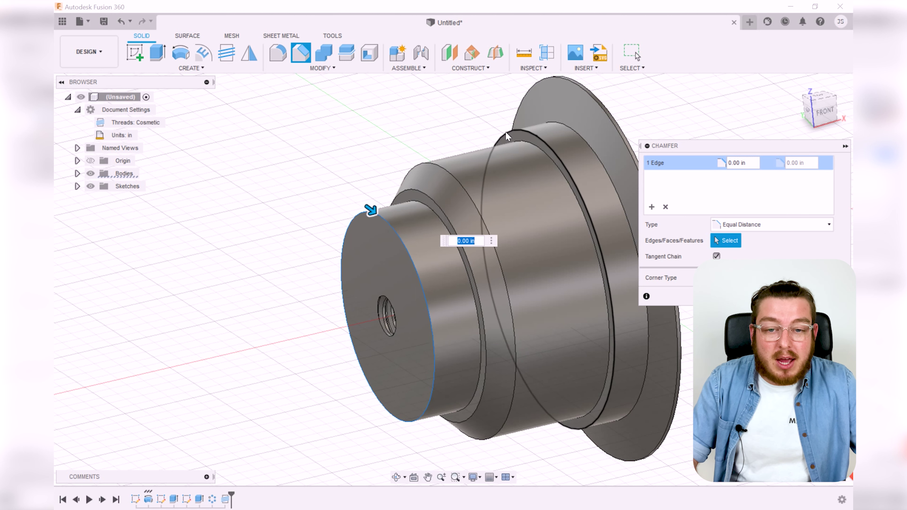
pyautogui.click(519, 136)
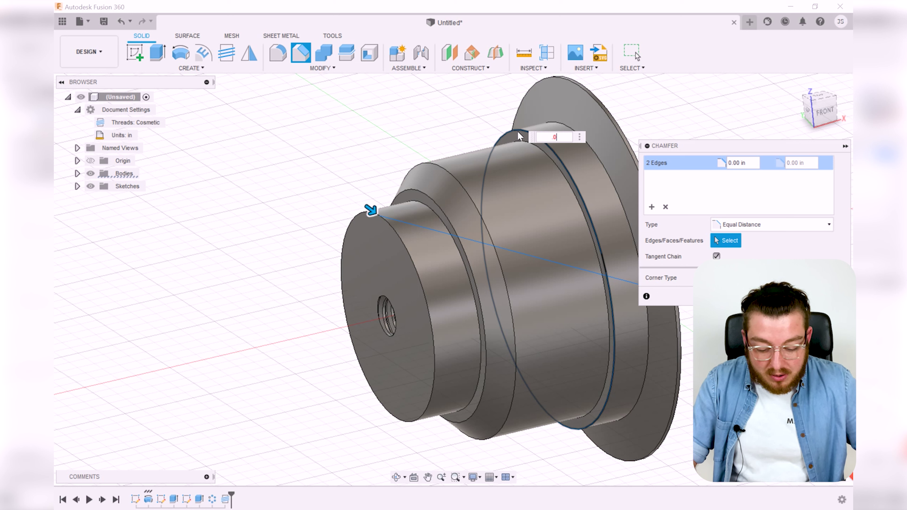
pyautogui.write('.02')
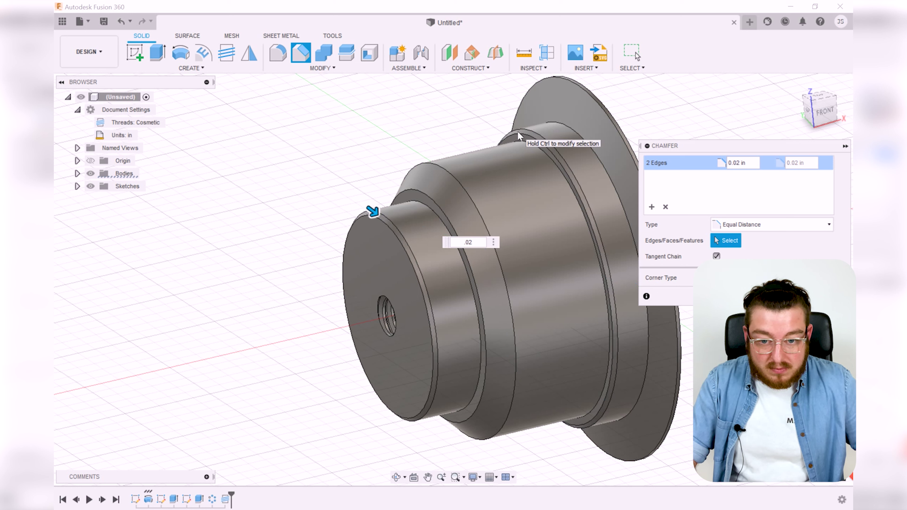
pyautogui.press('Return')
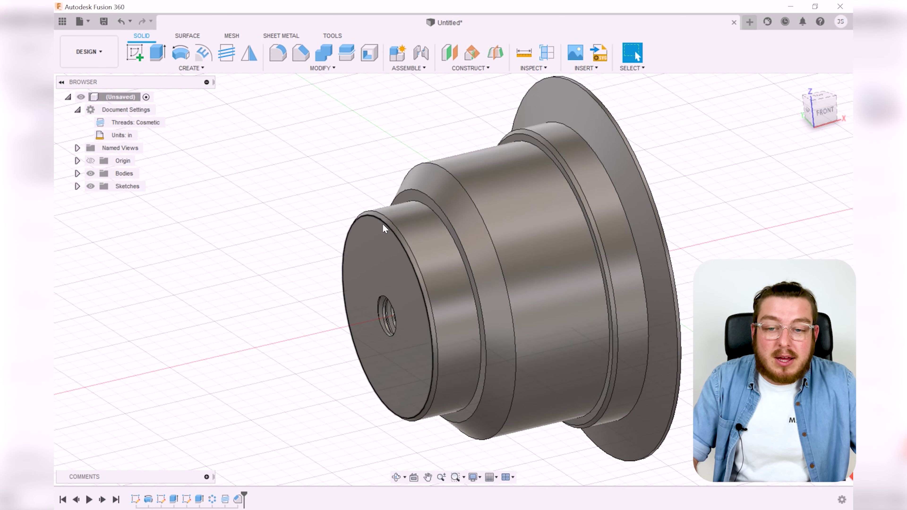
# Open the Appearance settings for the part and move the dialog clear so the whole library is accessible
pyautogui.keyDown('shift'); pyautogui.moveTo(370, 222); pyautogui.dragTo(371, 228, button='middle'); pyautogui.keyUp('shift')
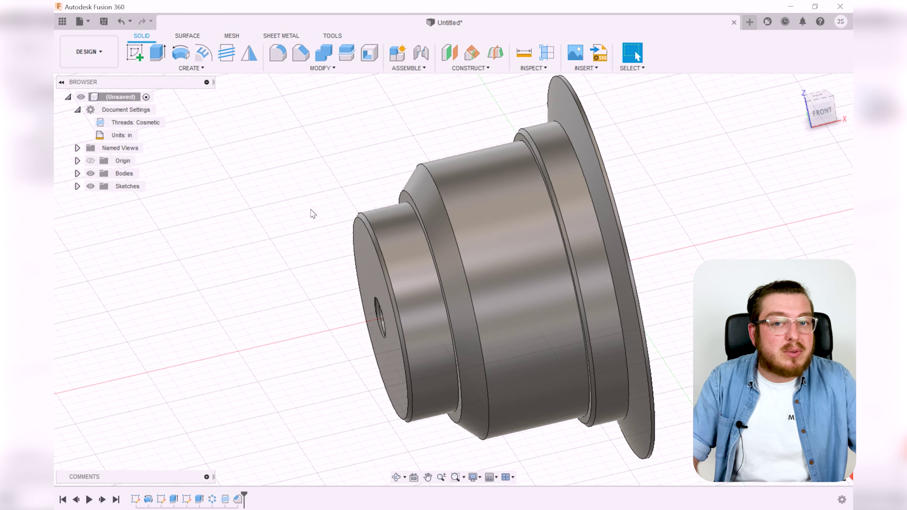
pyautogui.keyDown('shift'); pyautogui.moveTo(318, 202); pyautogui.dragTo(466, 253, button='middle'); pyautogui.keyUp('shift')
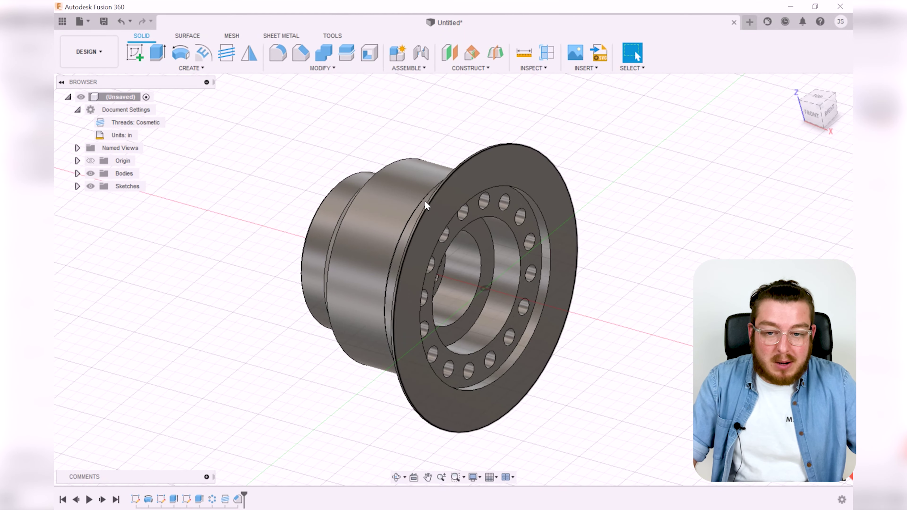
pyautogui.keyDown('shift'); pyautogui.moveTo(447, 289); pyautogui.dragTo(597, 256, button='middle'); pyautogui.keyUp('shift')
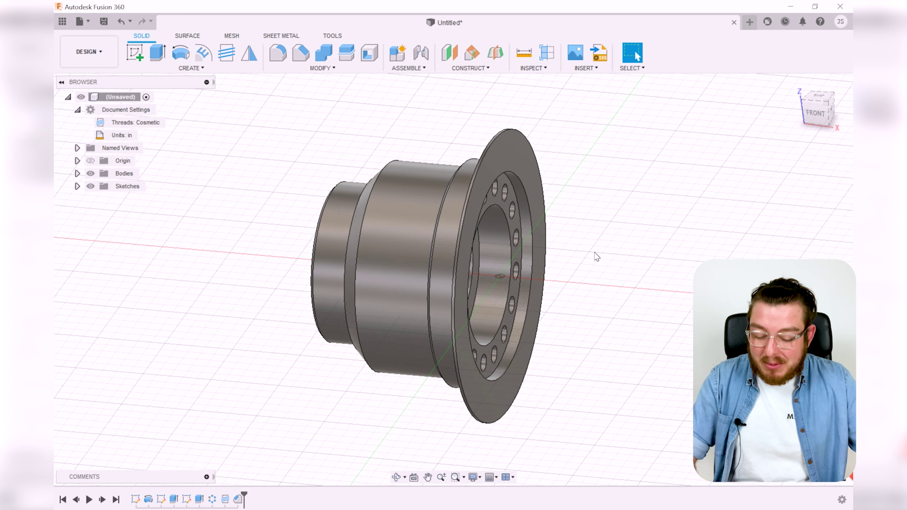
pyautogui.press('a')
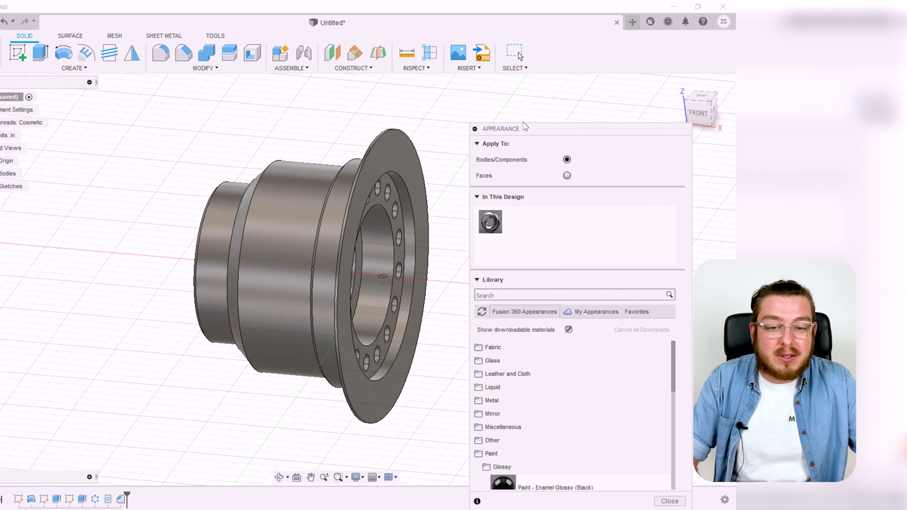
pyautogui.moveTo(524, 125); pyautogui.dragTo(514, 78)
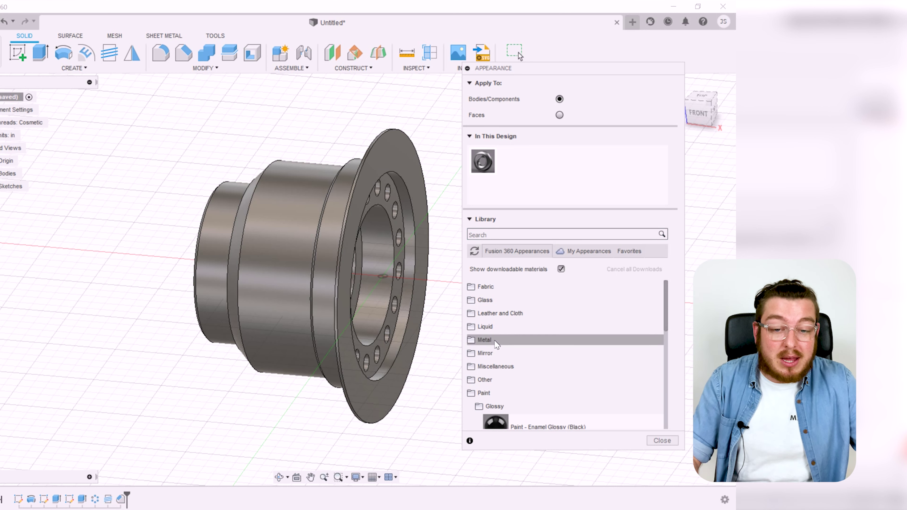
# Apply a wood appearance from the library's Wood category to the whole body
pyautogui.click(494, 391)
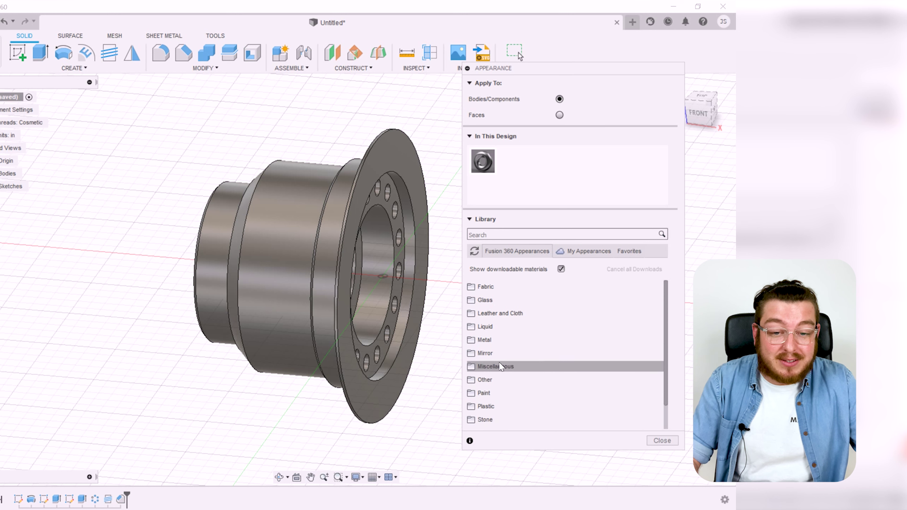
pyautogui.scroll(-1, 507, 419)
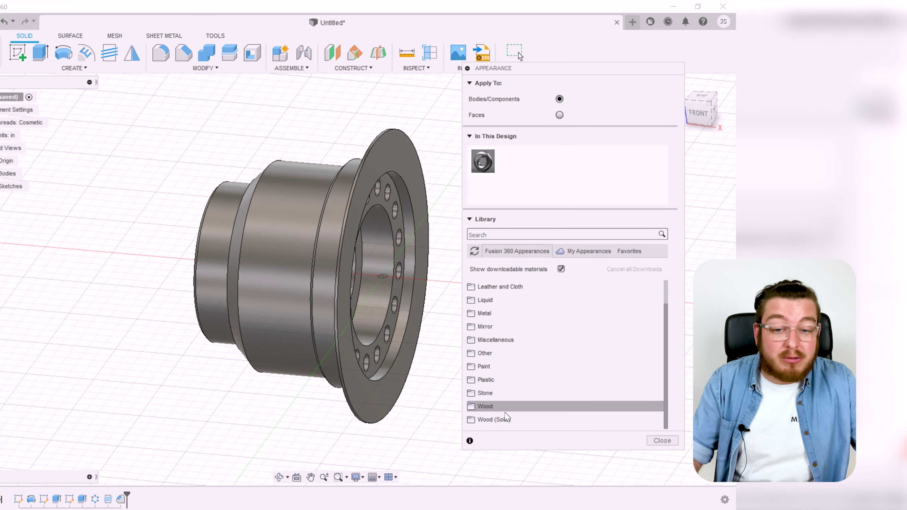
pyautogui.click(536, 408)
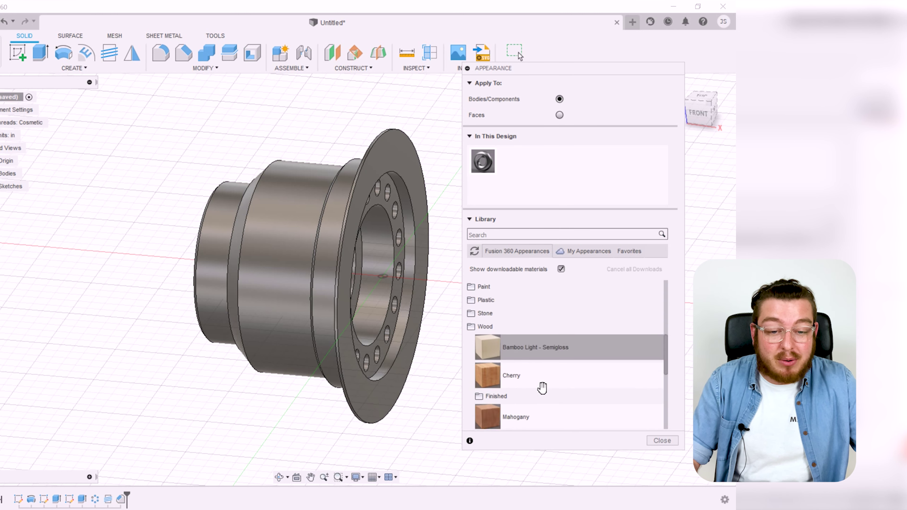
pyautogui.moveTo(535, 384); pyautogui.dragTo(321, 278)
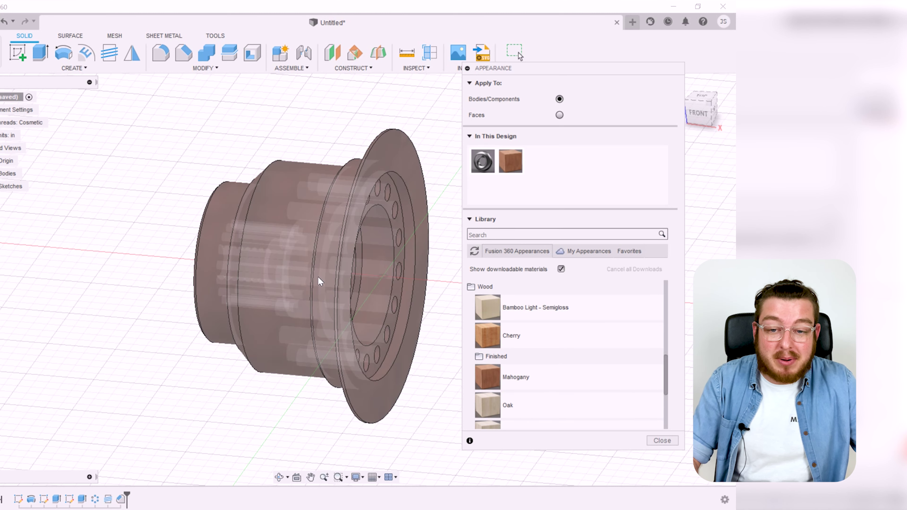
pyautogui.keyDown('shift'); pyautogui.moveTo(441, 338); pyautogui.dragTo(430, 354, button='middle'); pyautogui.keyUp('shift')
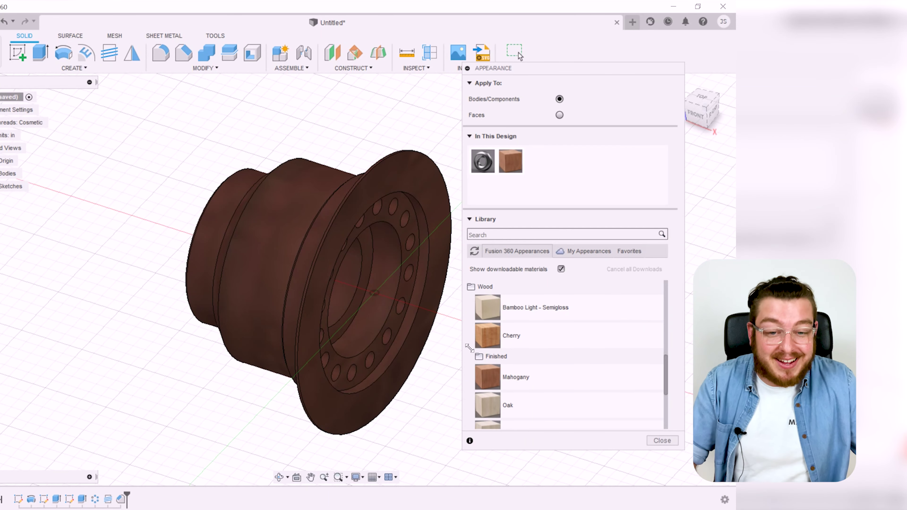
# Search the appearance library for "polish", apply Aluminum - Polished to the whole body, and close the appearance settings
pyautogui.scroll(6, 534, 353)
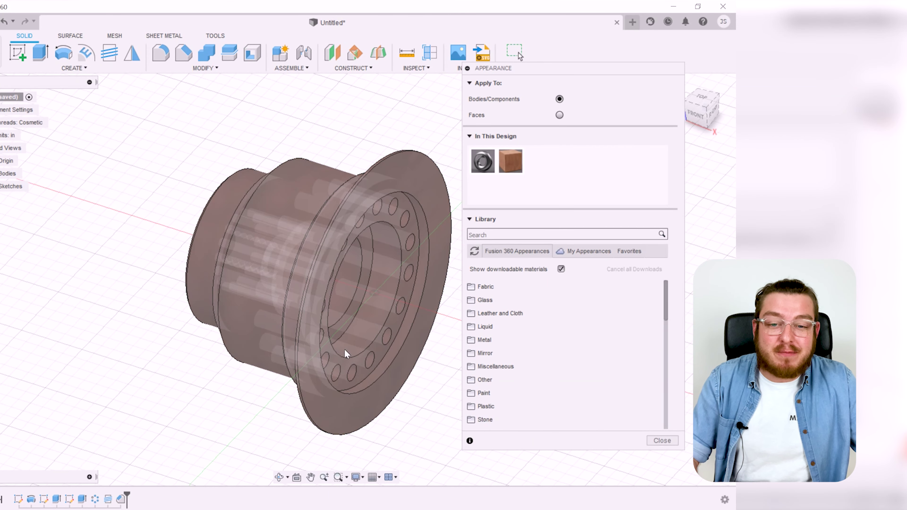
pyautogui.click(507, 235)
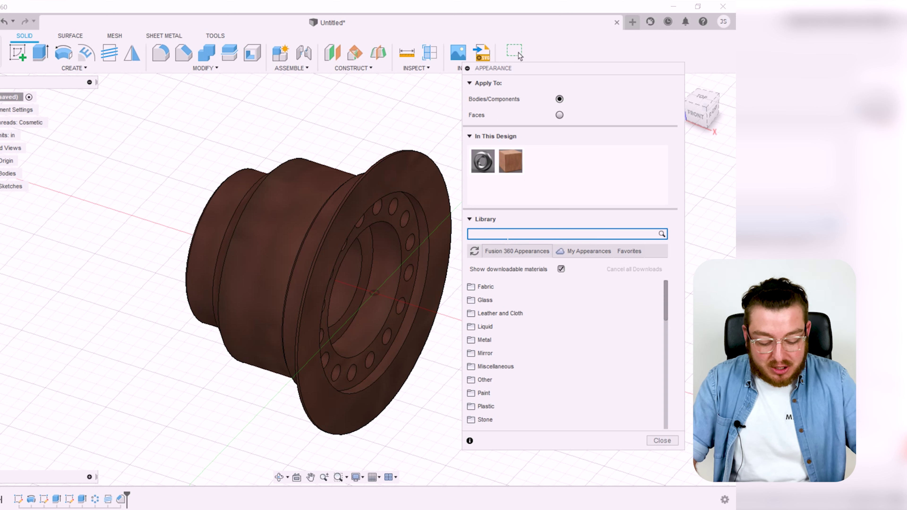
pyautogui.press('Return')
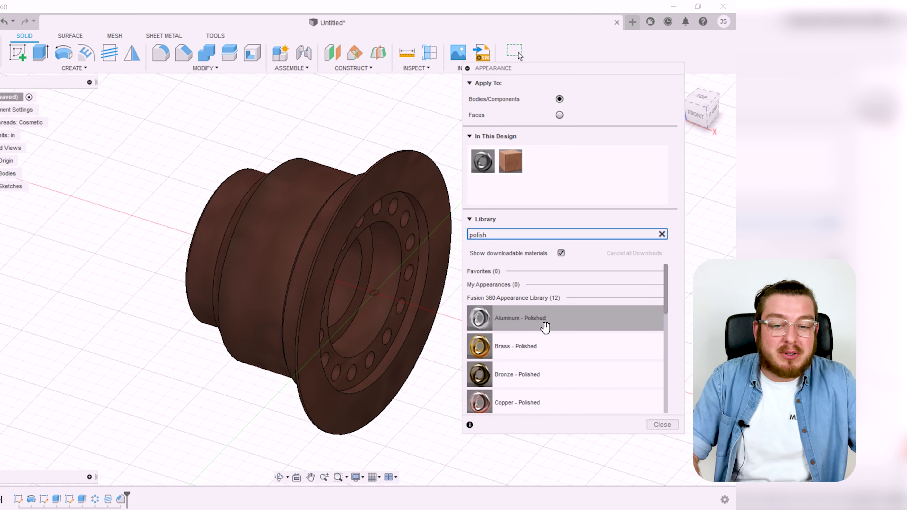
pyautogui.moveTo(543, 324); pyautogui.dragTo(360, 249)
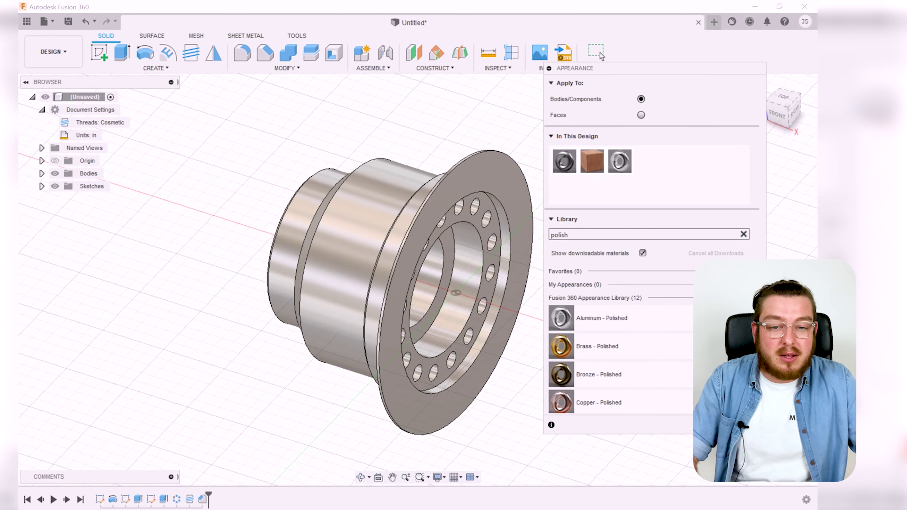
pyautogui.click(680, 424)
# Examine the body's properties, including mass, volume and physical material, then close them and clear the selection
pyautogui.keyDown('shift'); pyautogui.moveTo(620, 298); pyautogui.dragTo(497, 252, button='middle'); pyautogui.keyUp('shift')
pyautogui.keyDown('shift'); pyautogui.moveTo(672, 284); pyautogui.dragTo(612, 257, button='middle'); pyautogui.keyUp('shift')
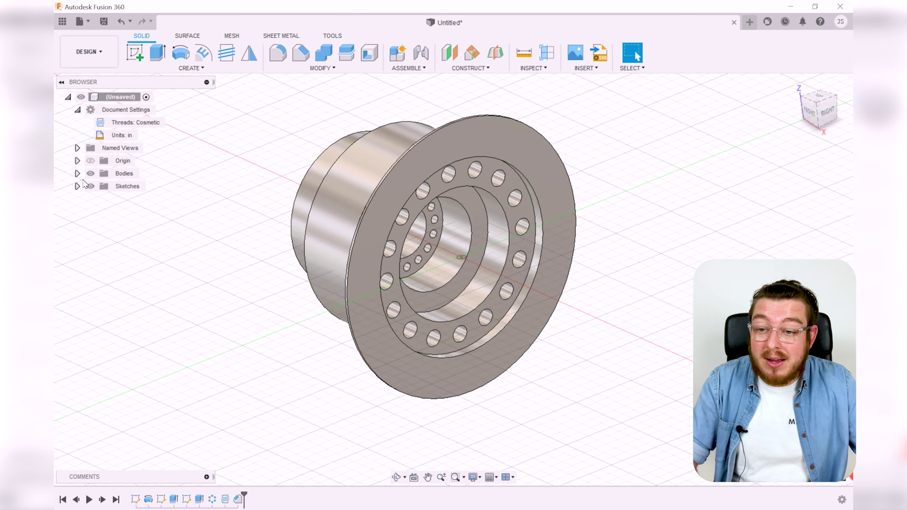
pyautogui.click(77, 174)
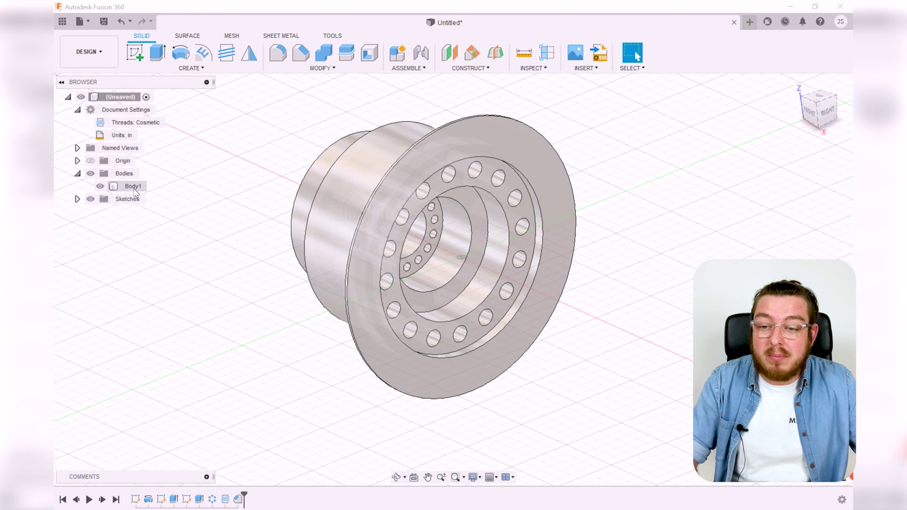
pyautogui.rightClick(136, 187)
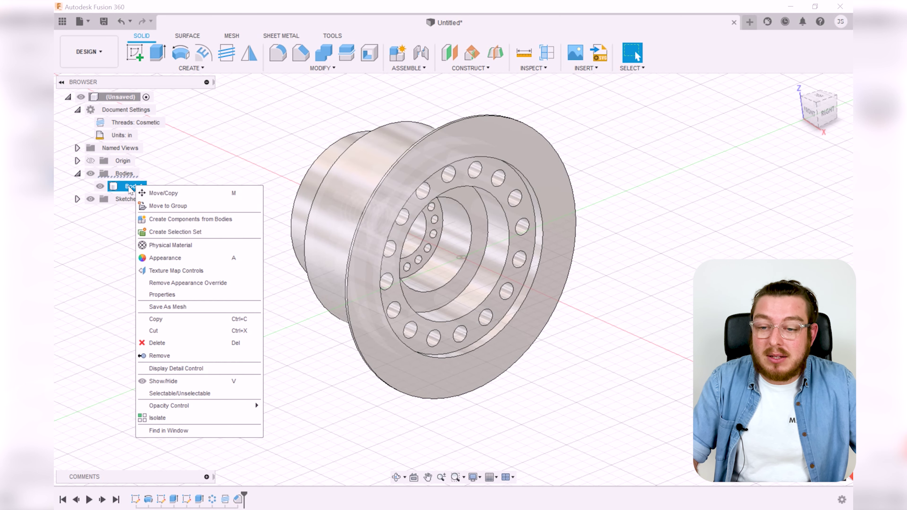
pyautogui.click(164, 296)
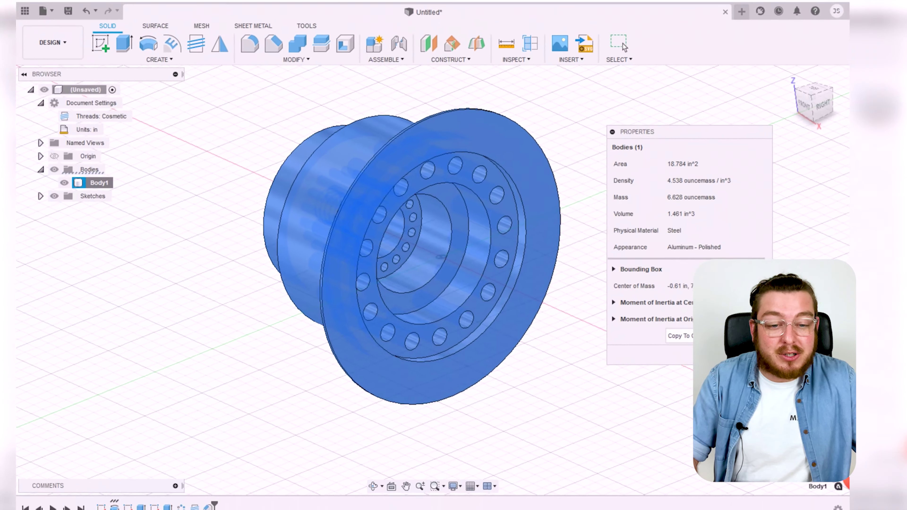
pyautogui.press('Escape')
pyautogui.click(644, 348)
pyautogui.keyDown('shift'); pyautogui.moveTo(644, 349); pyautogui.dragTo(633, 330, button='middle'); pyautogui.keyUp('shift')
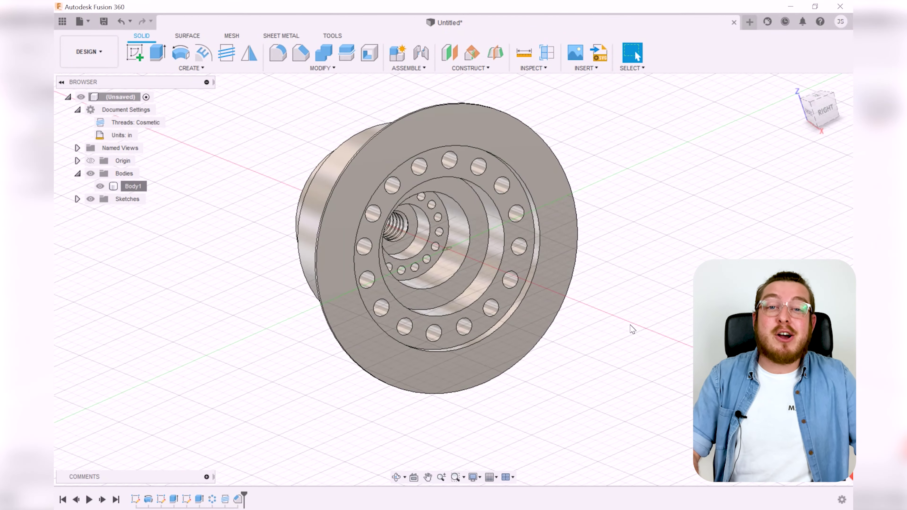